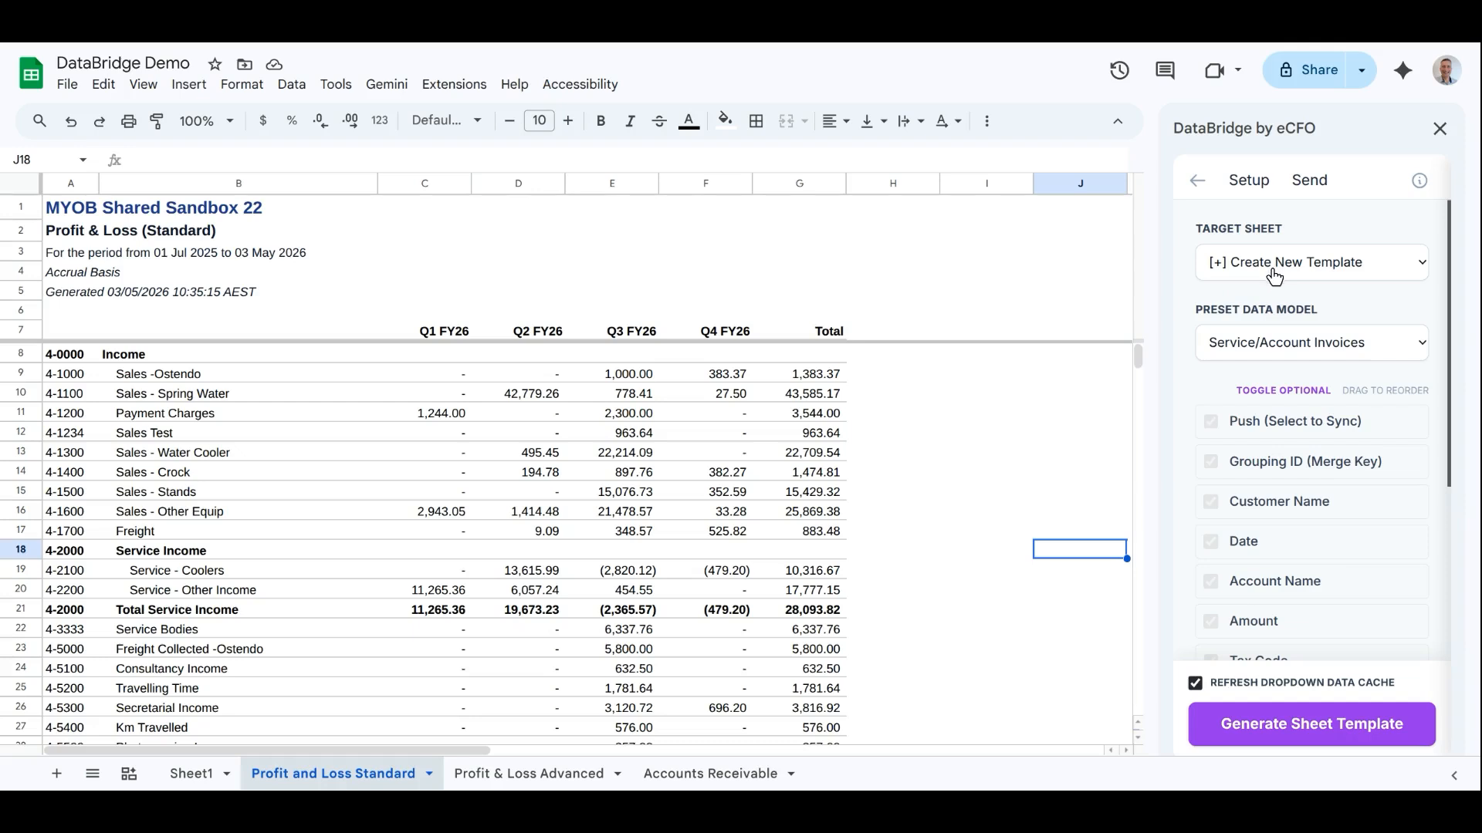
Exclude the optional Invoice Number, Card ID (Duplicate Fallback) and Customer PO Number fields from the Service/Account Invoices template.
{"action": "scroll", "coordinate": [1212, 494], "scroll_direction": "down", "scroll_amount": 2}
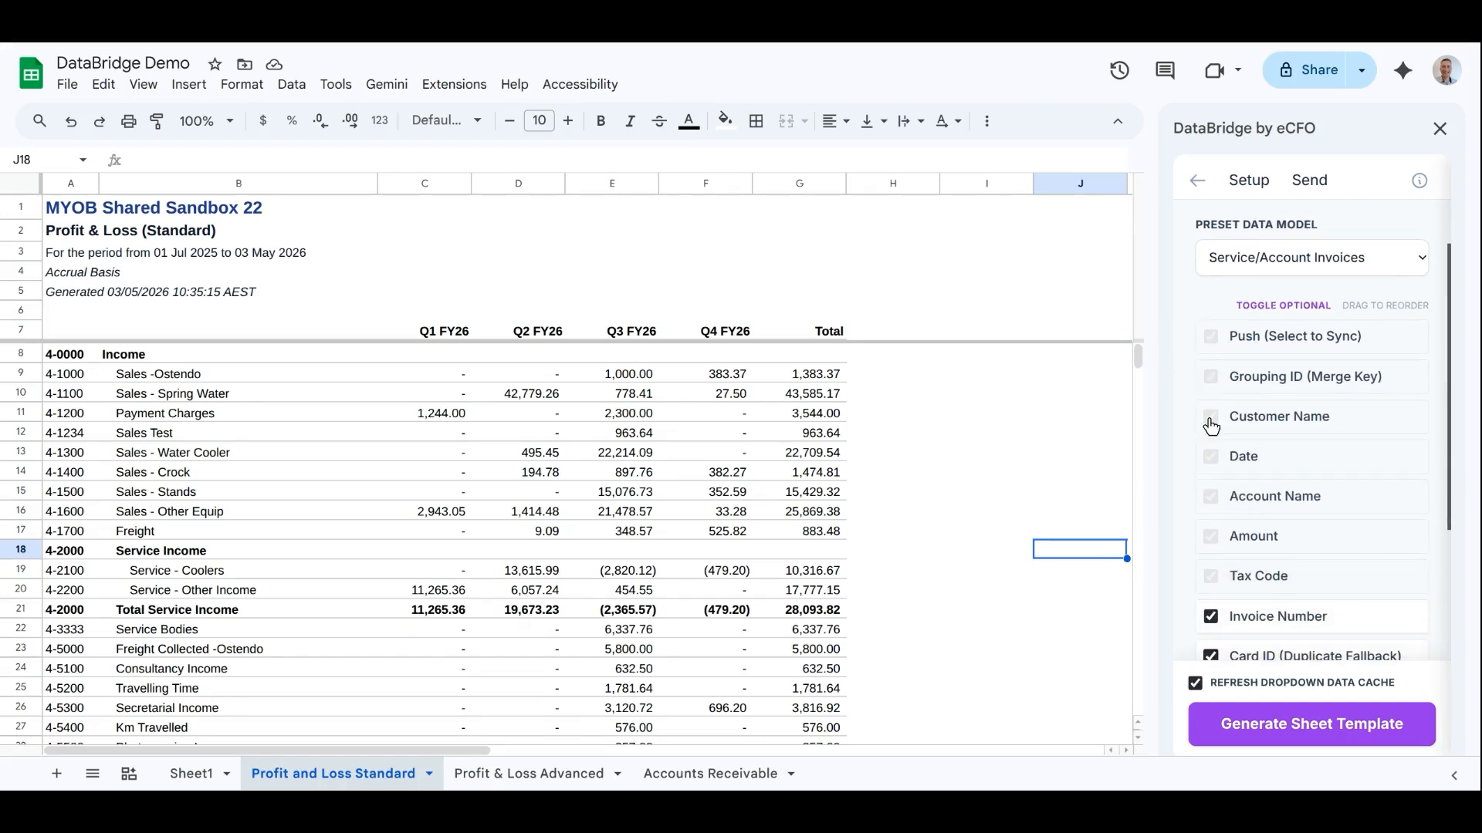
{"action": "scroll", "coordinate": [1219, 463], "scroll_direction": "down", "scroll_amount": 4}
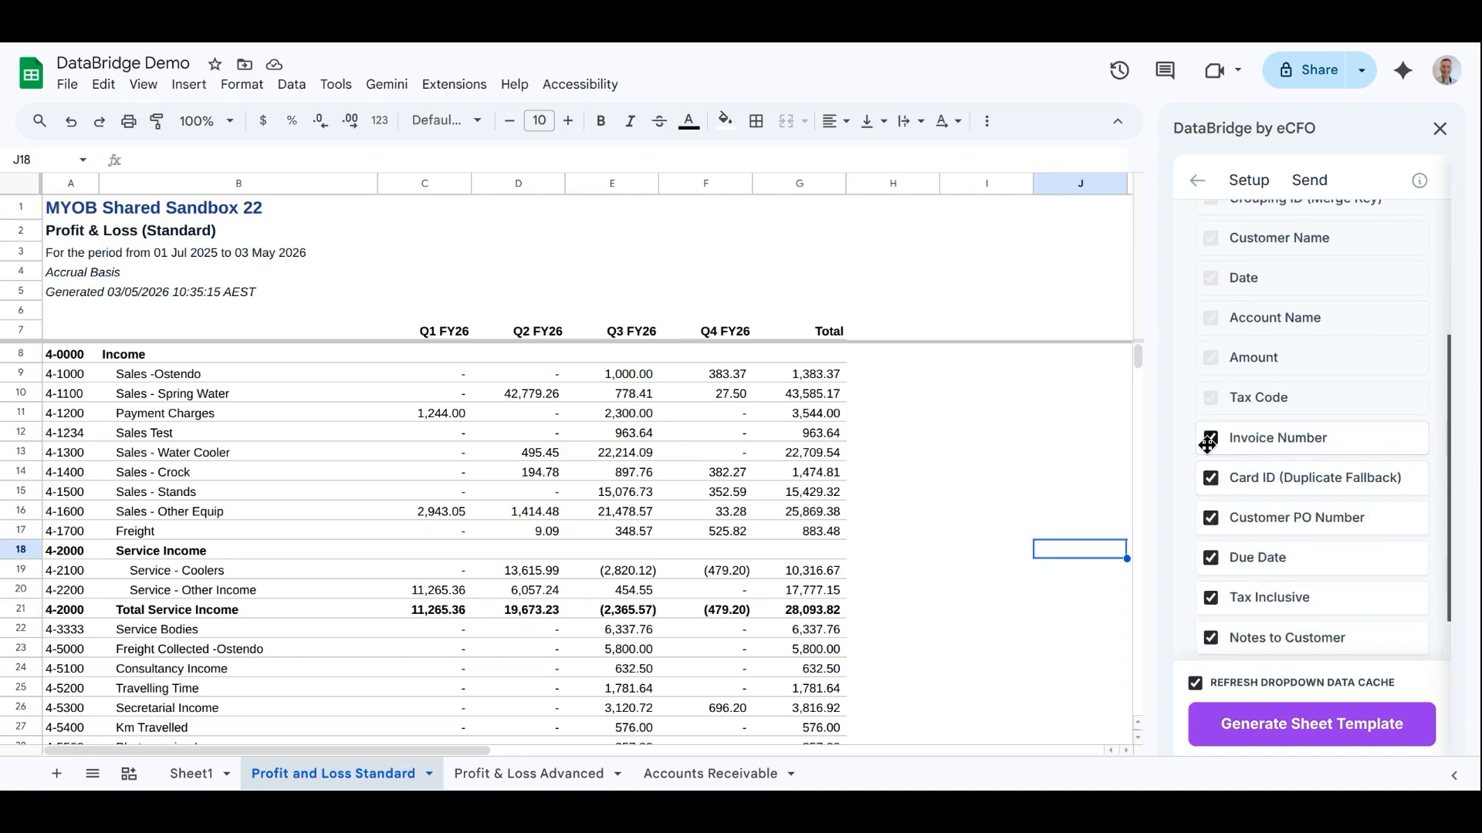
{"action": "left_click", "coordinate": [1211, 440]}
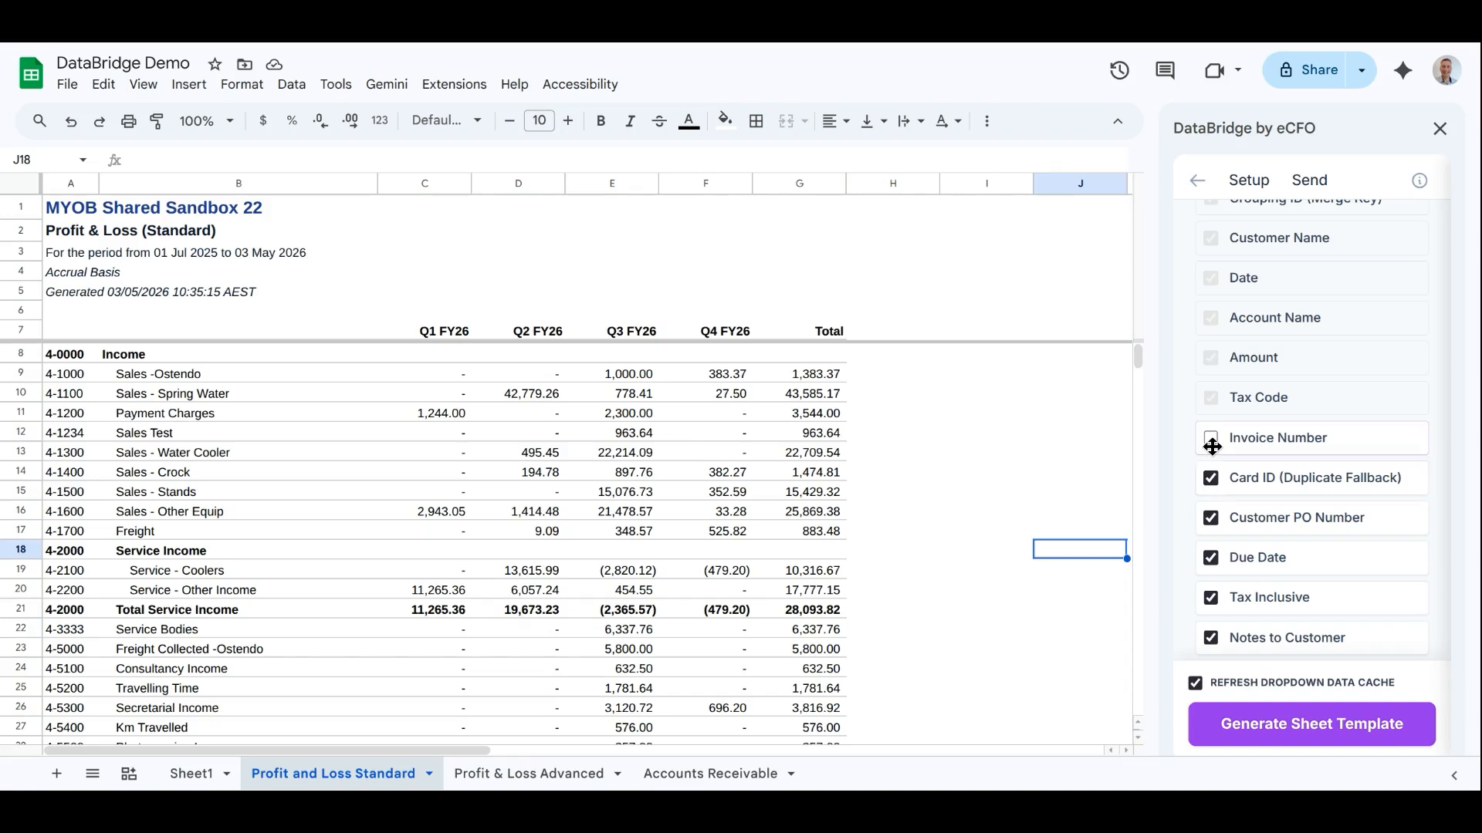
{"action": "left_click", "coordinate": [1211, 479]}
{"action": "left_click", "coordinate": [1211, 520]}
Exclude the Tax Inclusive, Notes to Customer, Journal Memo and Job fields from the template, keeping Due Date and Line Description.
{"action": "scroll", "coordinate": [1234, 541], "scroll_direction": "down", "scroll_amount": 3}
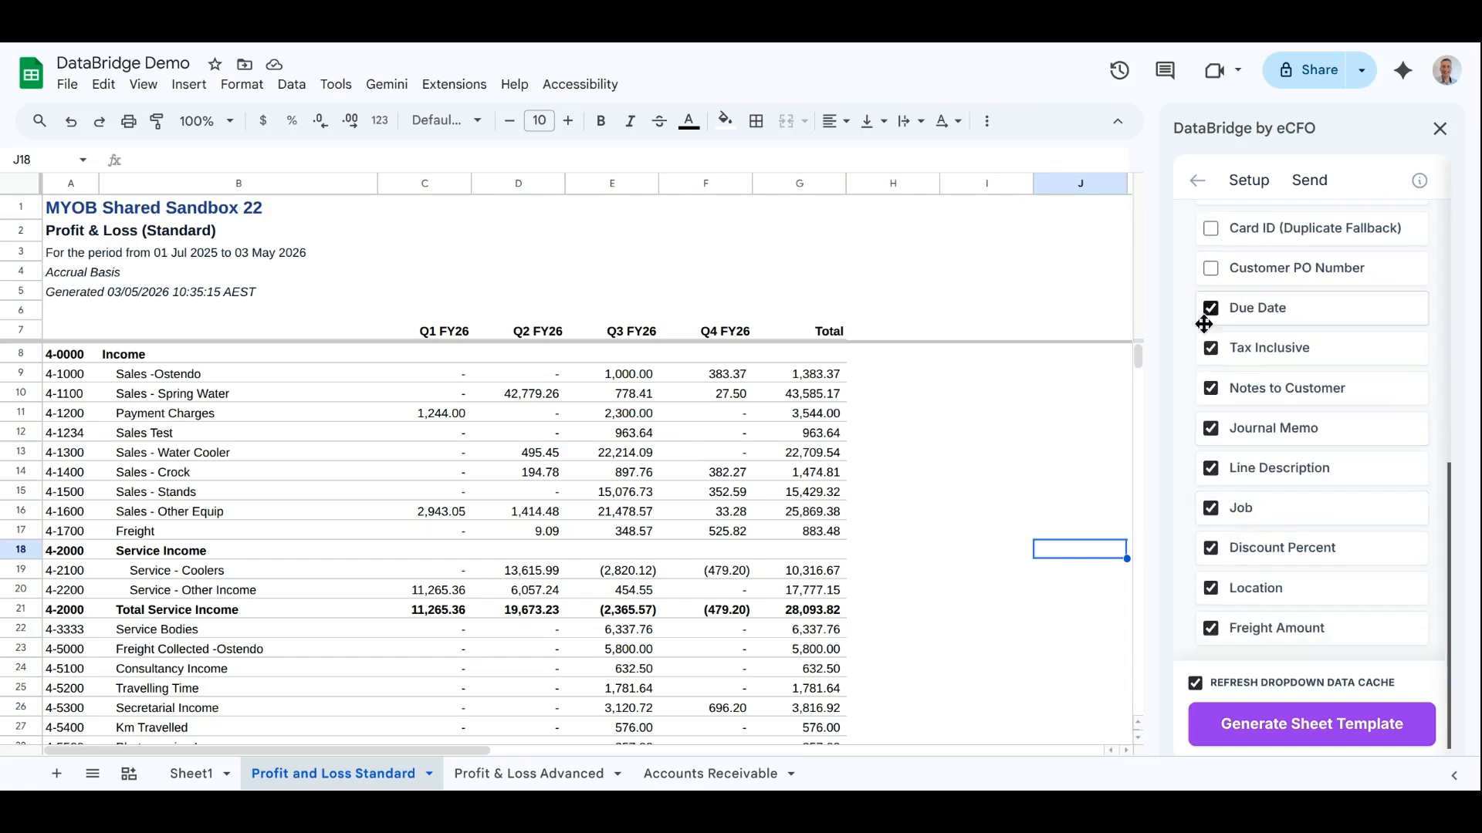
{"action": "left_click", "coordinate": [1209, 354]}
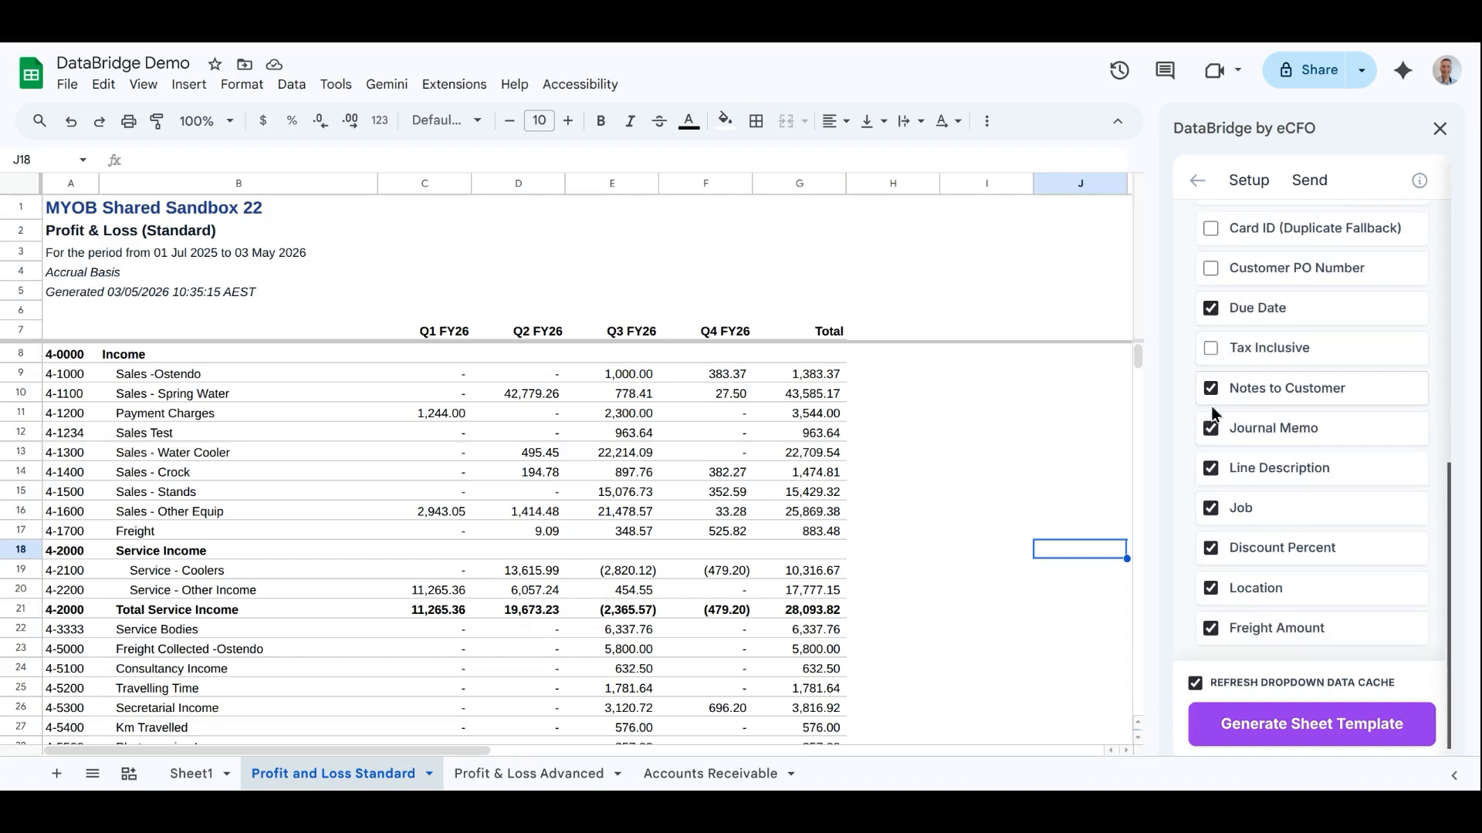
{"action": "left_click", "coordinate": [1210, 388]}
{"action": "left_click", "coordinate": [1210, 429]}
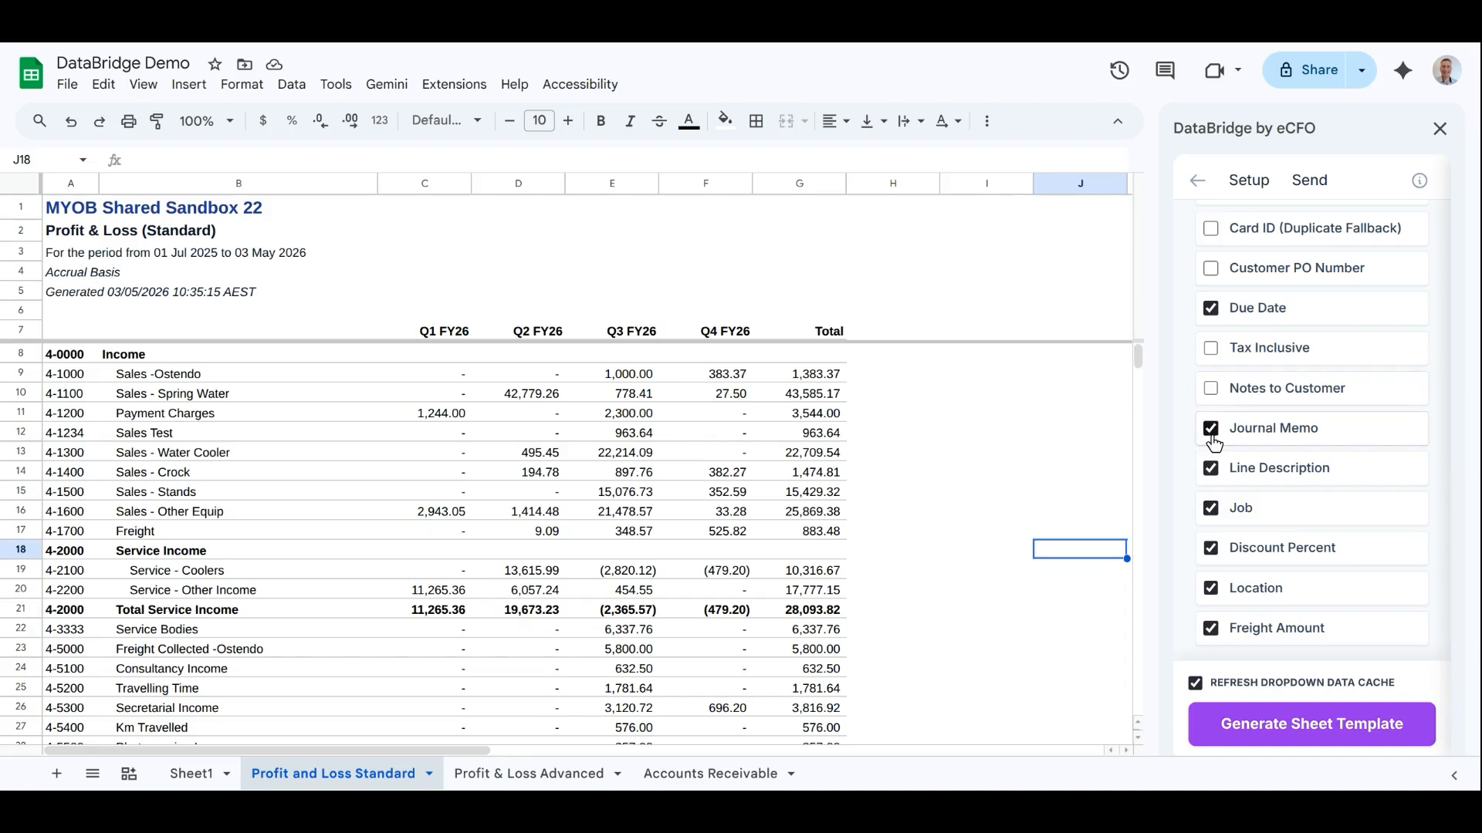
{"action": "left_click", "coordinate": [1210, 507]}
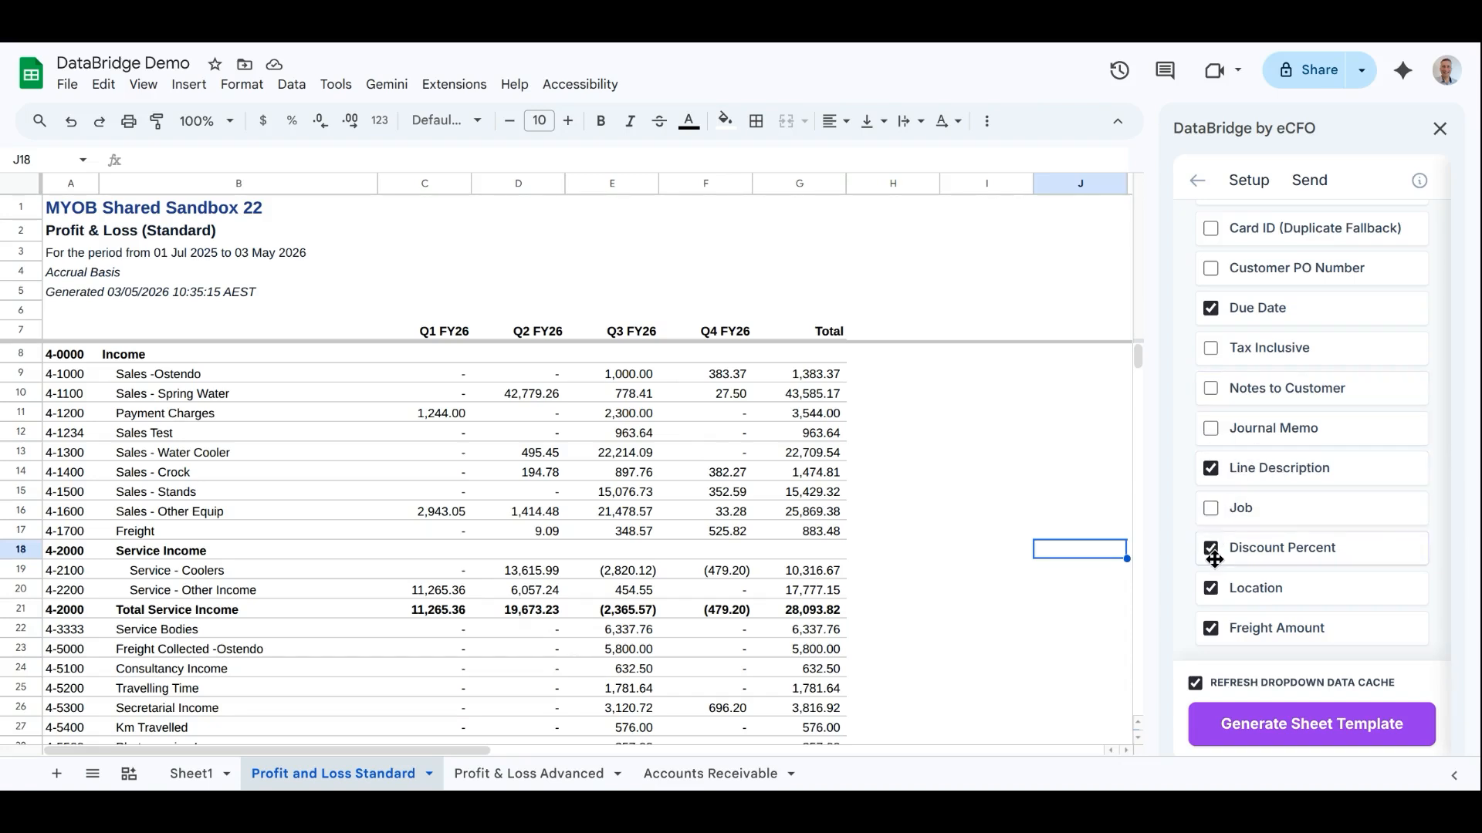
Exclude the Discount Percent, Location and Freight Amount fields, and generate the sheet template.
{"action": "left_click", "coordinate": [1210, 548]}
{"action": "left_click", "coordinate": [1210, 588]}
{"action": "left_click", "coordinate": [1216, 628]}
{"action": "scroll", "coordinate": [1265, 571], "scroll_direction": "down", "scroll_amount": 1}
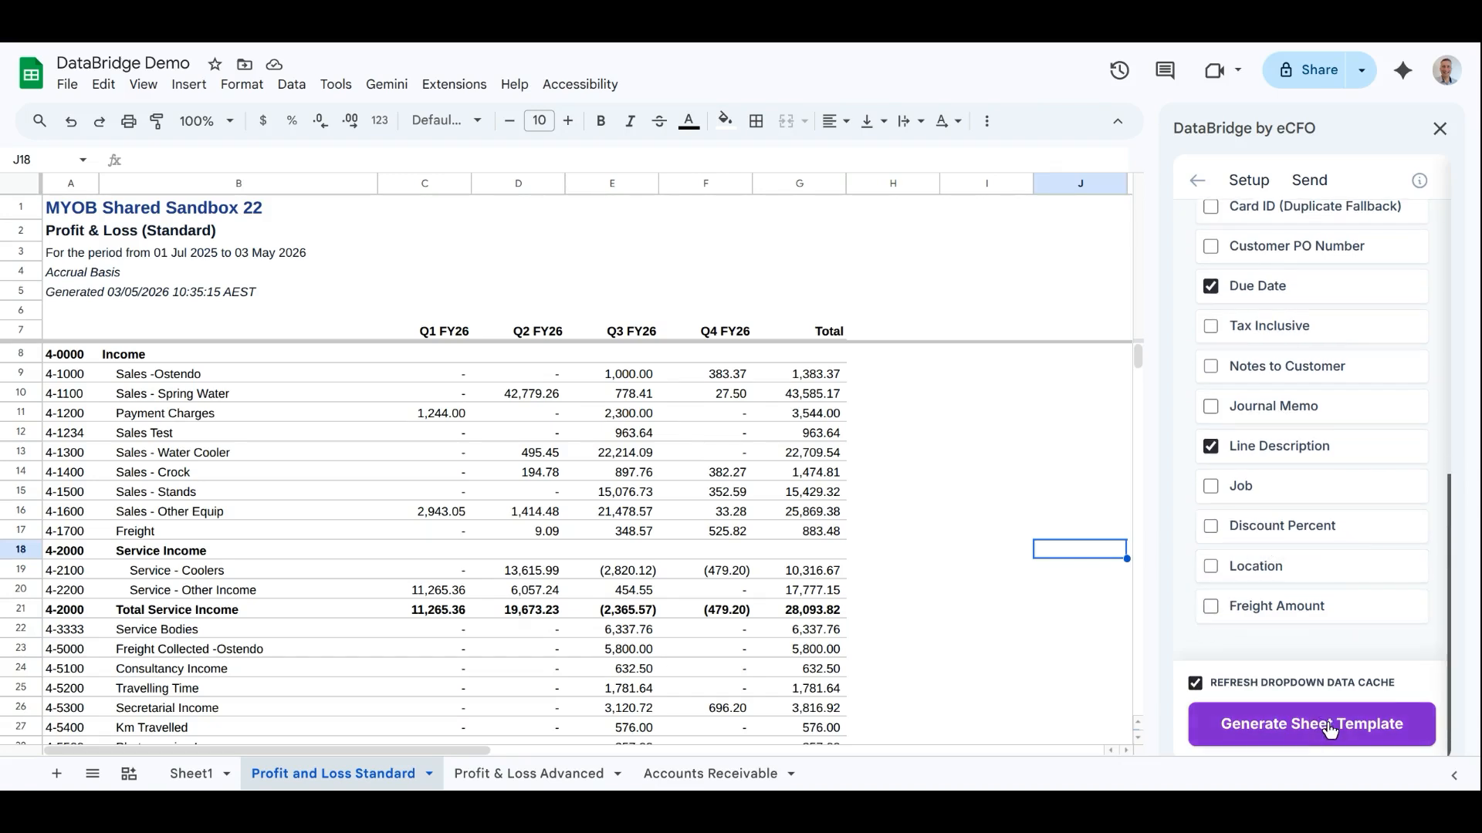
{"action": "left_click", "coordinate": [1358, 721]}
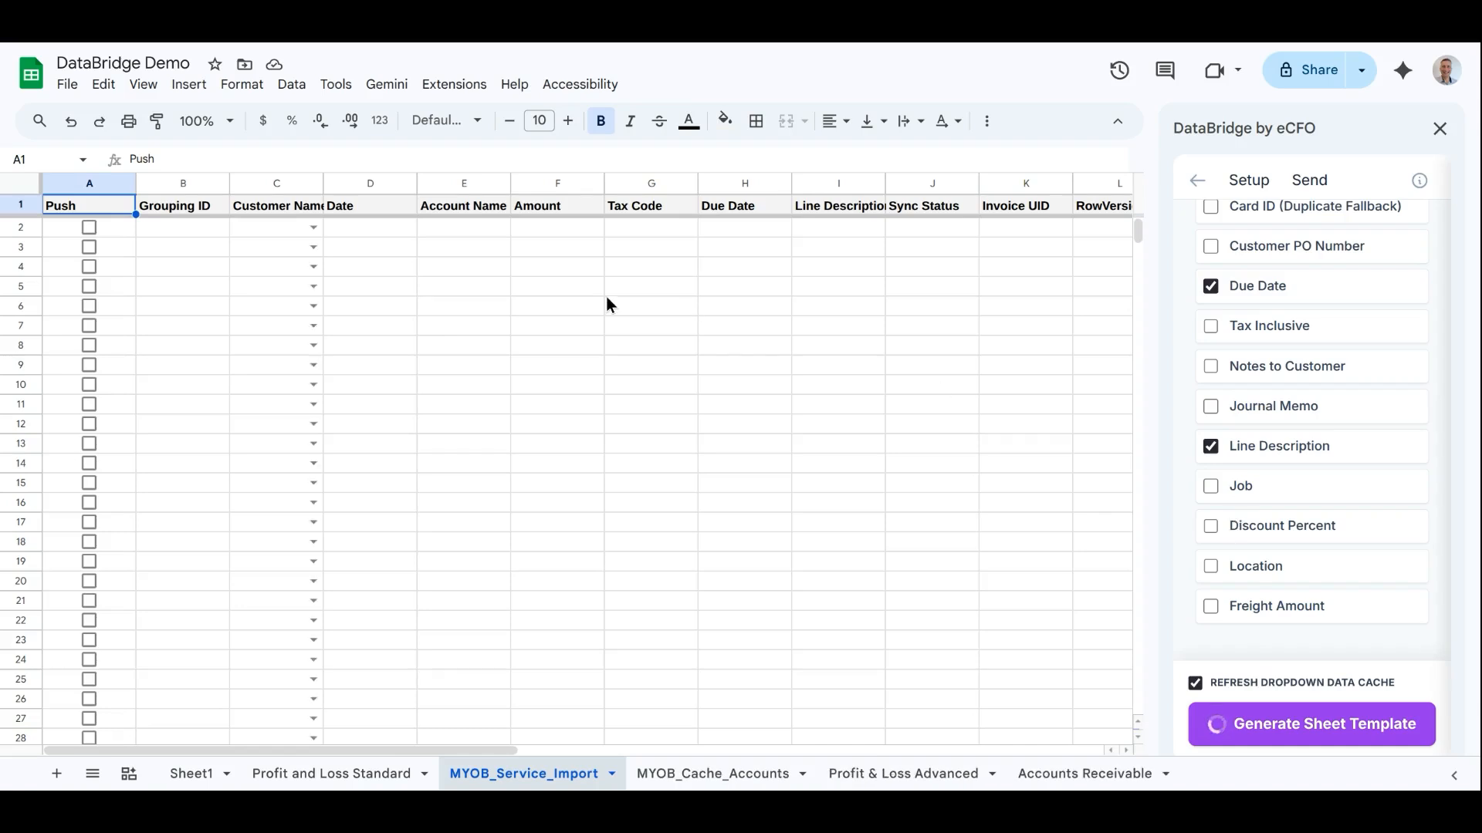
Choose the second listed customer as the customer name in row 2 and set the invoice date to 3/5/26.
{"action": "left_click", "coordinate": [244, 228]}
{"action": "left_click", "coordinate": [314, 227]}
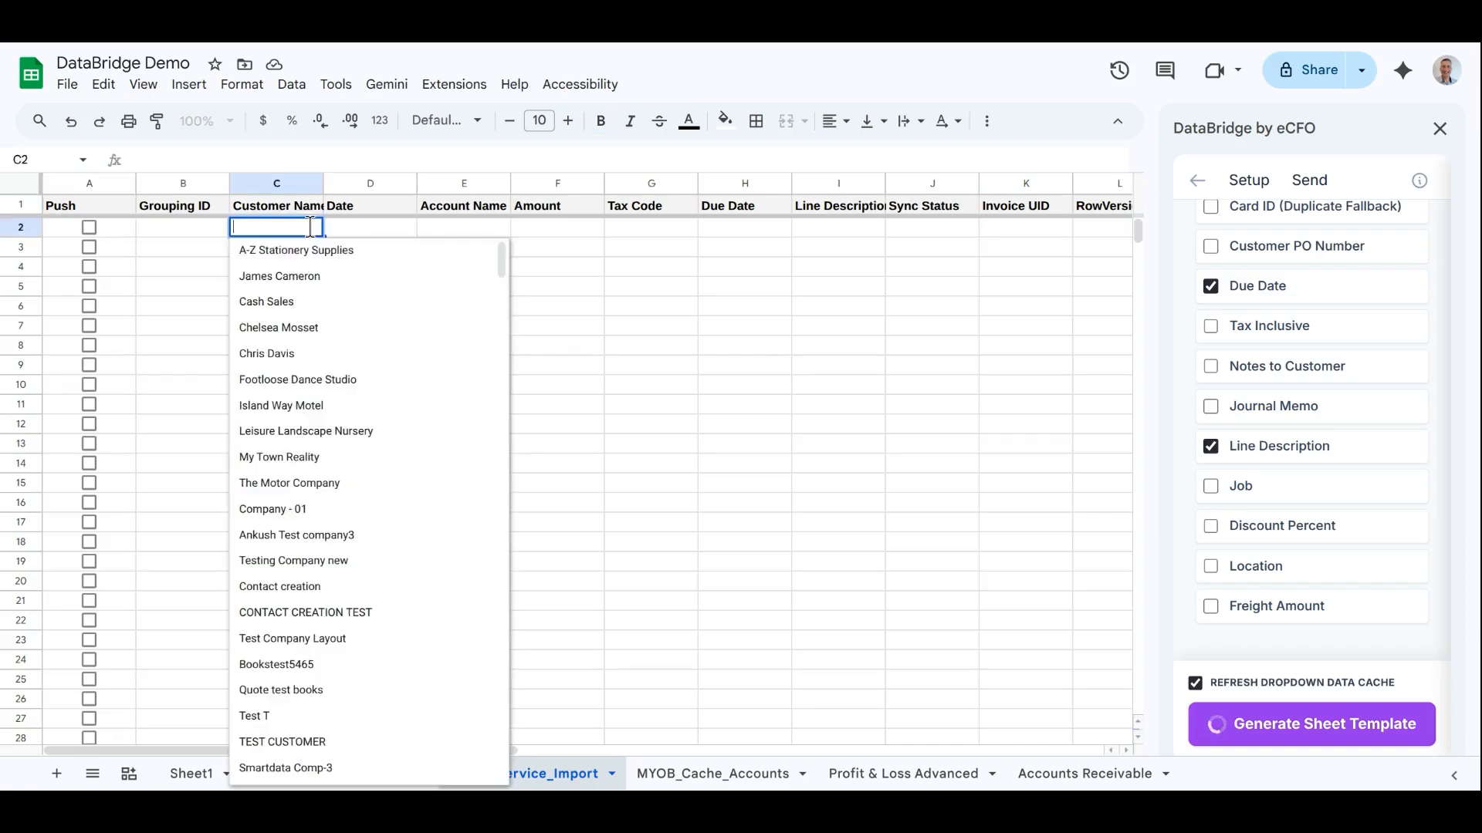
{"action": "left_click", "coordinate": [301, 276]}
{"action": "left_click", "coordinate": [426, 267]}
{"action": "left_click", "coordinate": [372, 231]}
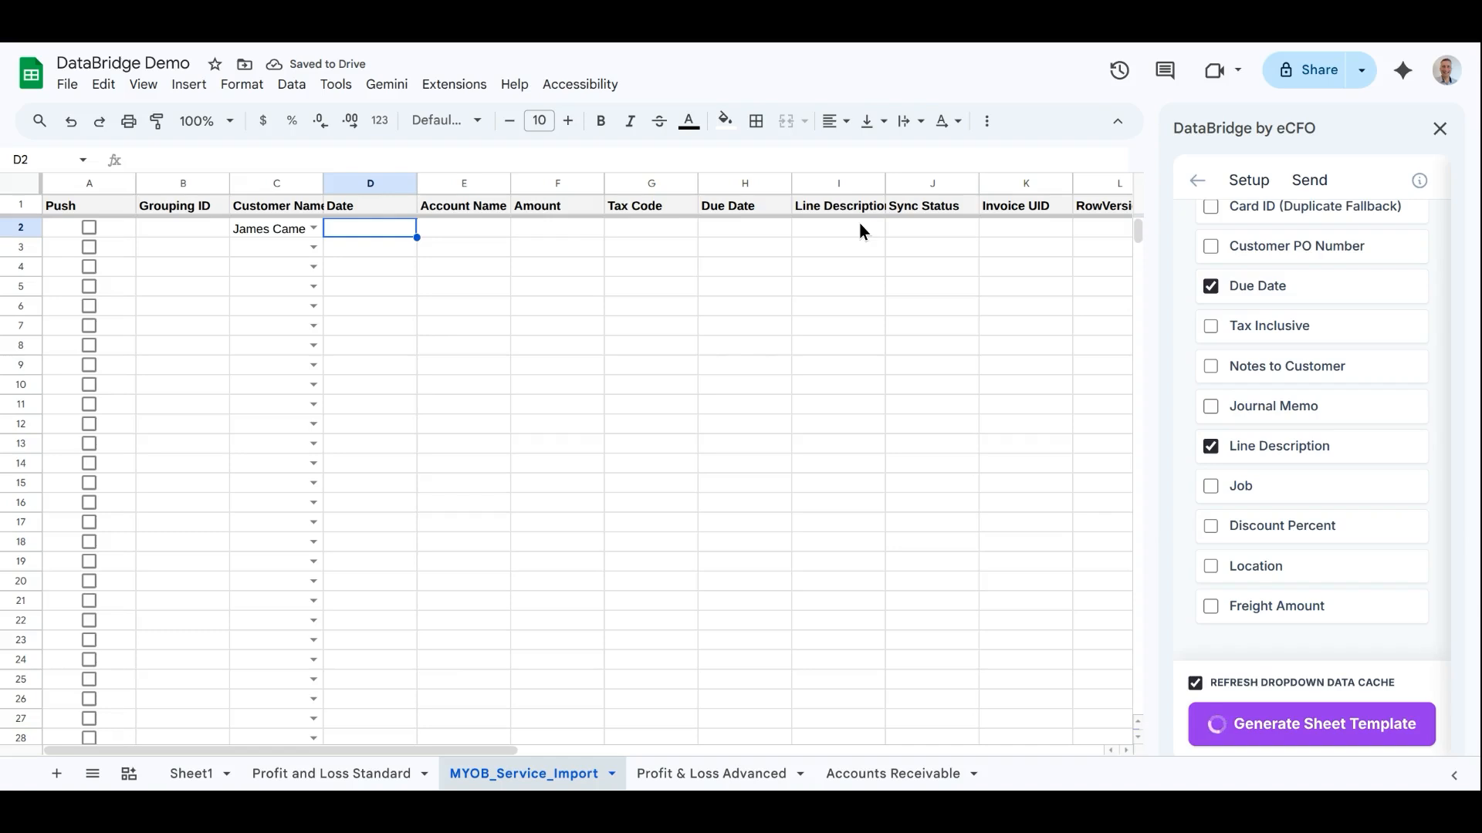
{"action": "type", "text": "3/"}
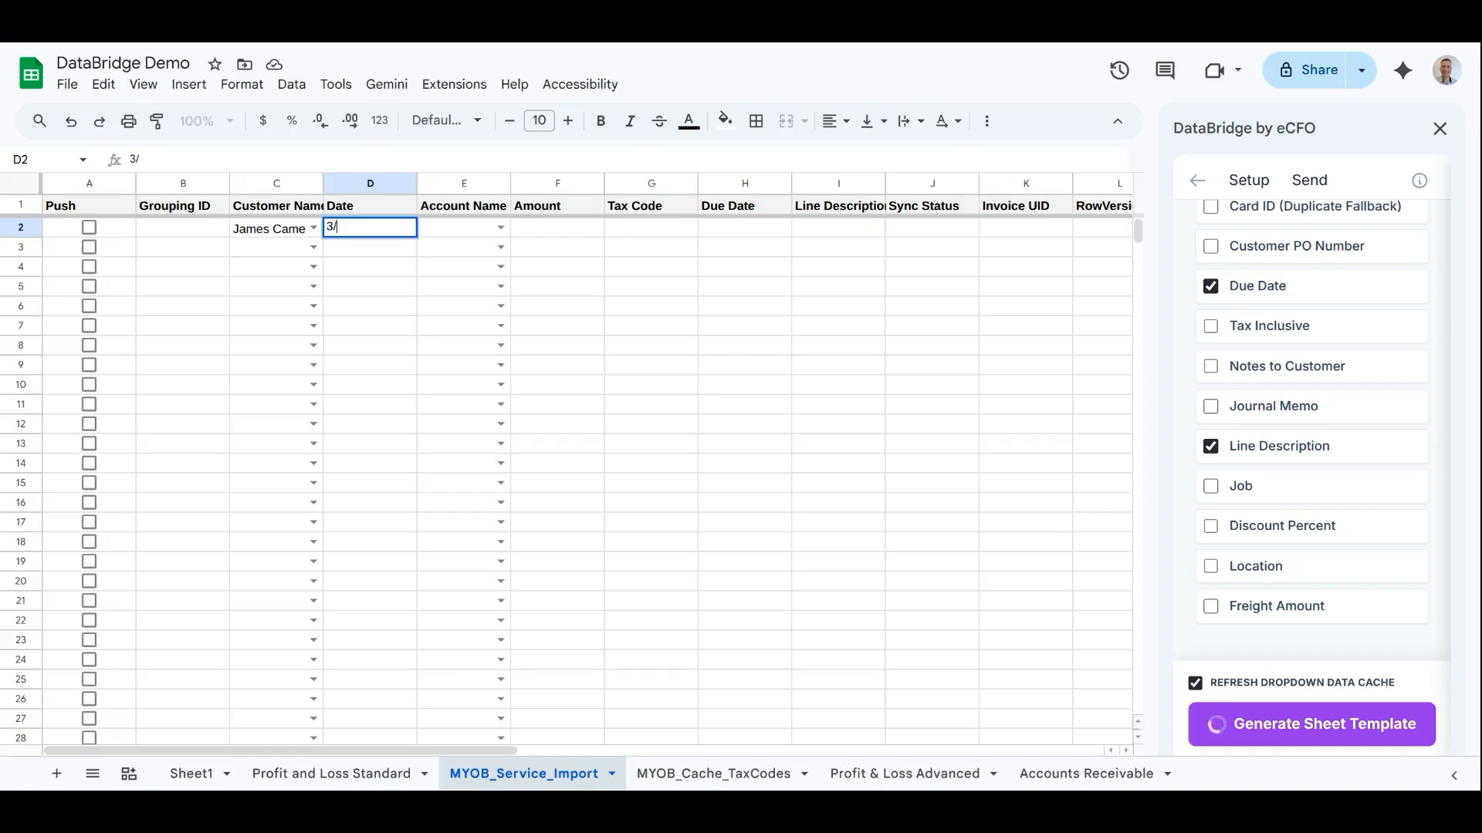
{"action": "type", "text": "5/26"}
{"action": "key", "text": "Tab"}
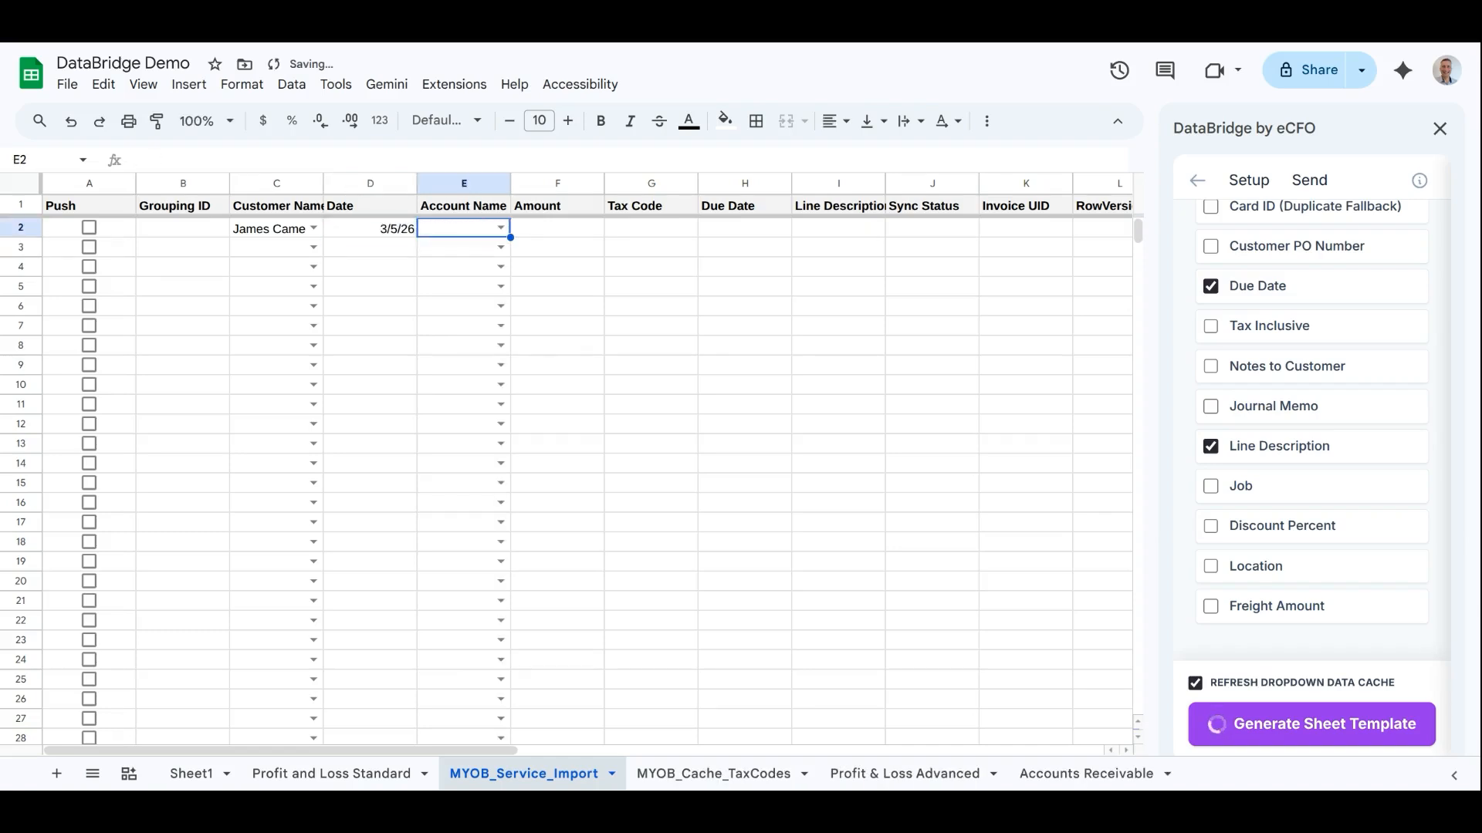
Set the account name in row 2 to 4-5100 - Consultancy Income and the amount to 5000.
{"action": "type", "text": "con"}
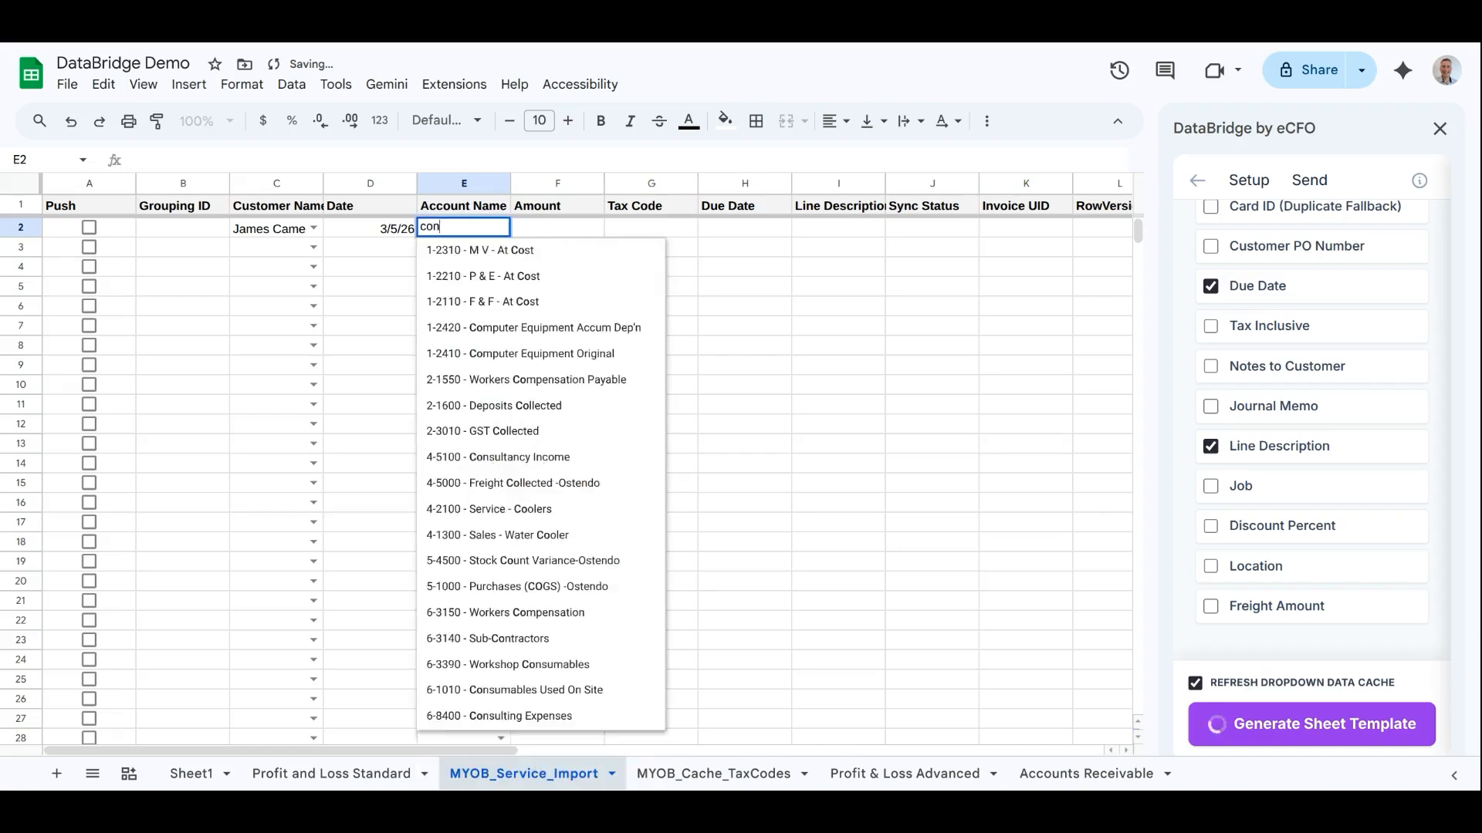
{"action": "left_click", "coordinate": [544, 259]}
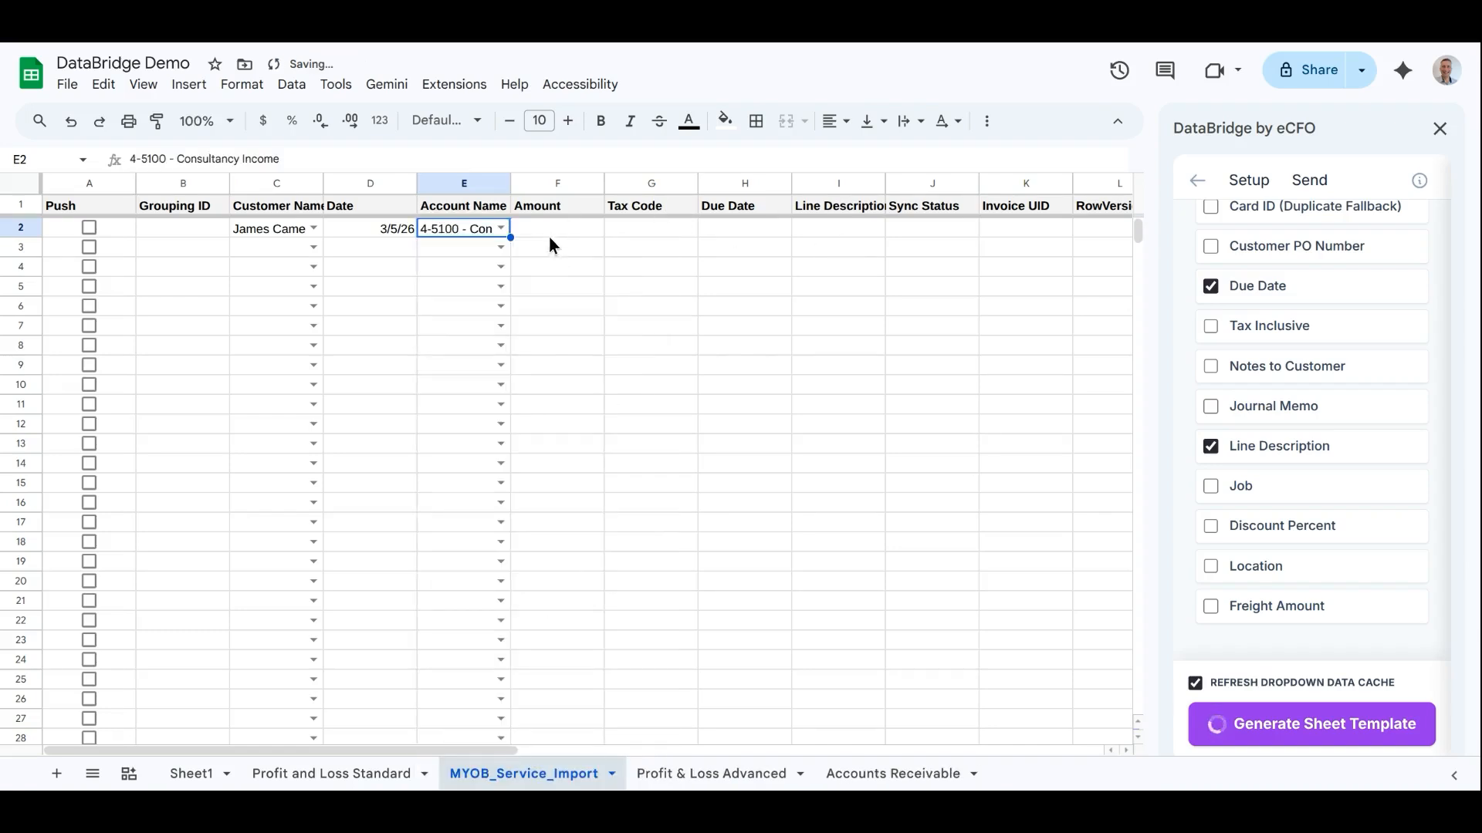
{"action": "left_click", "coordinate": [549, 230]}
{"action": "type", "text": "5000"}
{"action": "key", "text": "Return"}
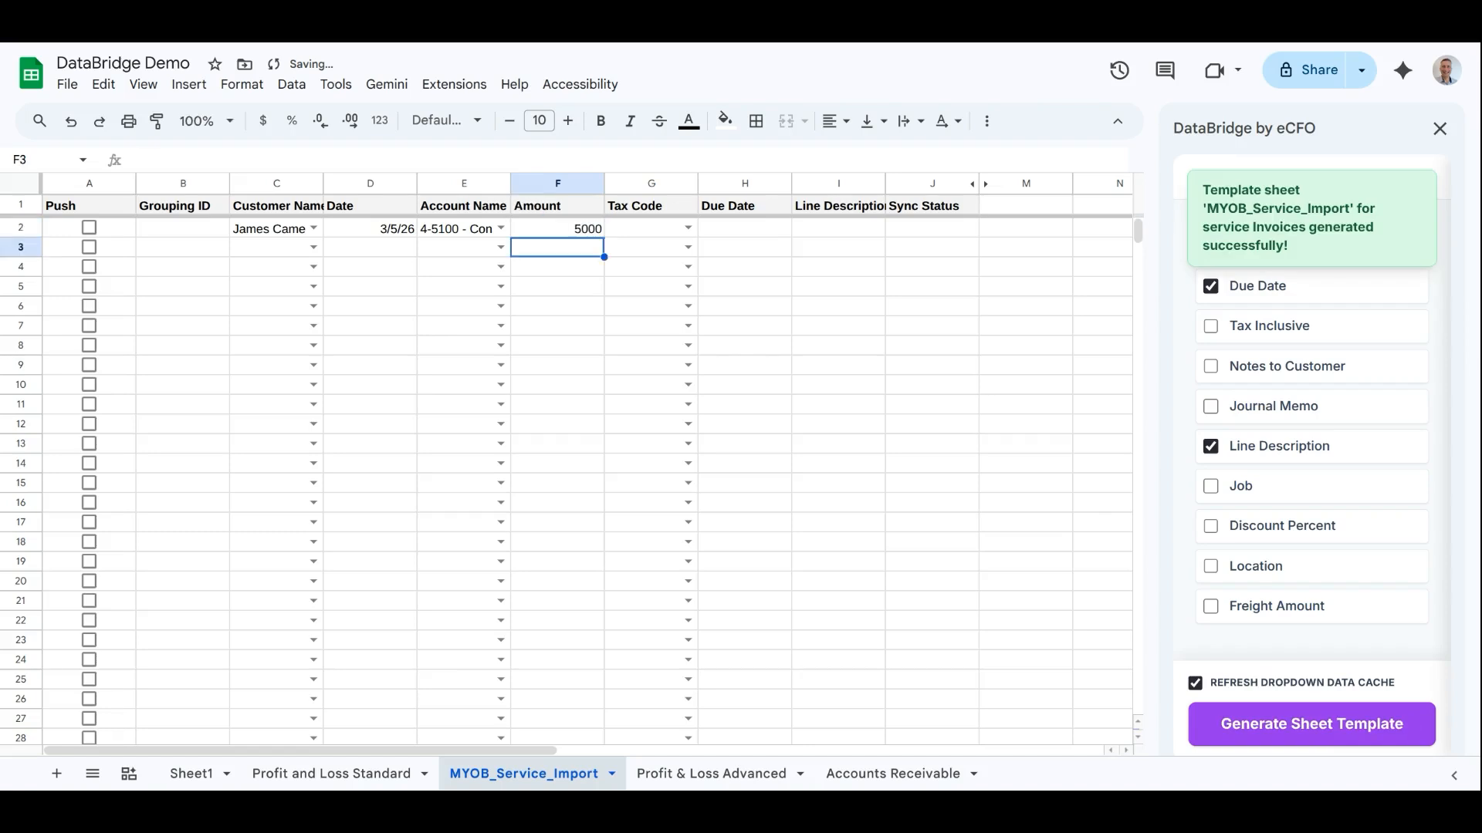
Set the tax code in row 2 to GST and calculate the due date in H2 with the formula =D2+7.
{"action": "left_click", "coordinate": [687, 227]}
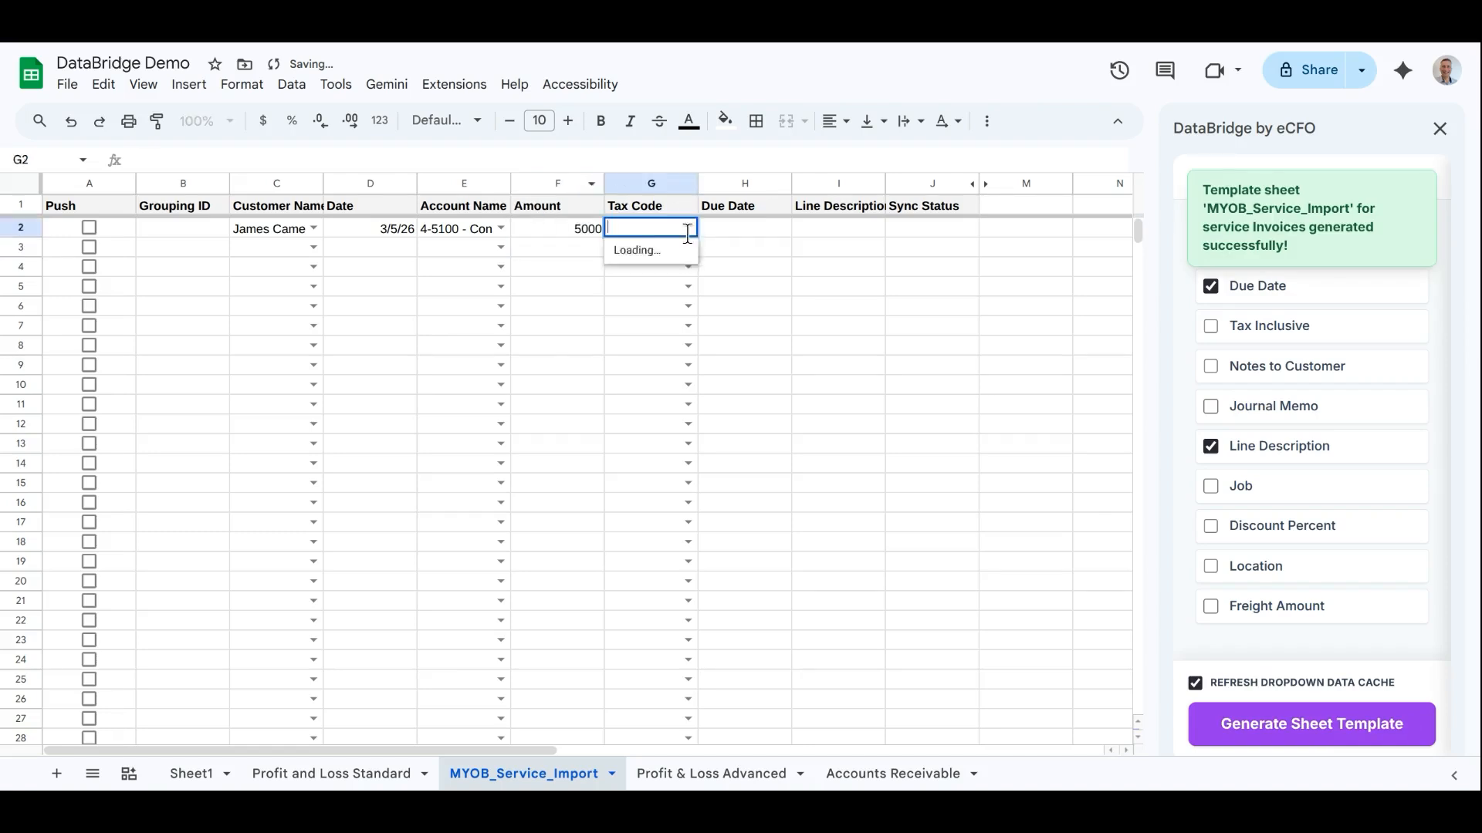
{"action": "left_click", "coordinate": [639, 406]}
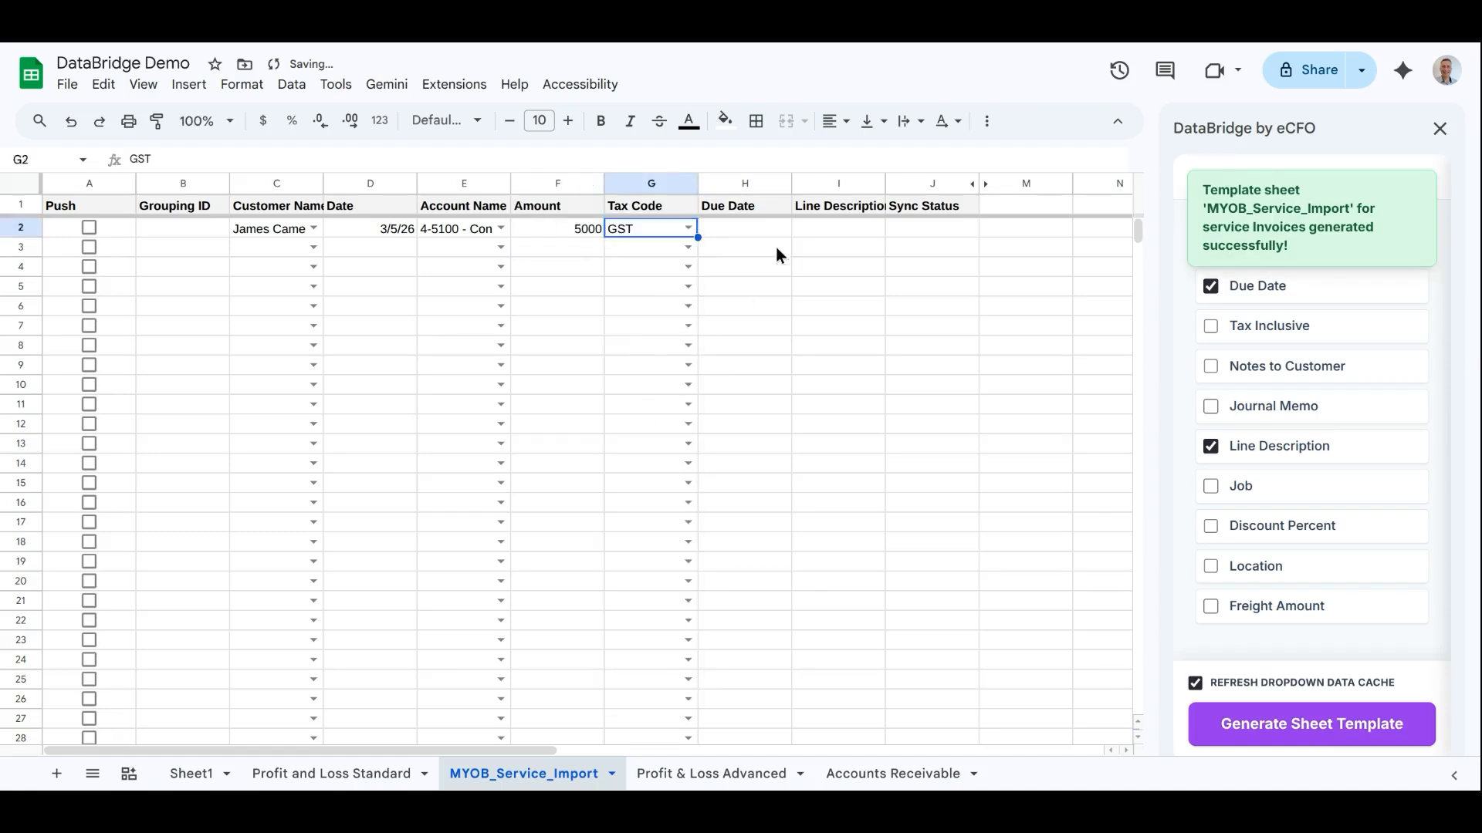
{"action": "left_click", "coordinate": [786, 232]}
{"action": "type", "text": "="}
{"action": "key", "text": "Left"}
{"action": "key", "text": "Left"}
{"action": "key", "text": "Left"}
{"action": "key", "text": "Left"}
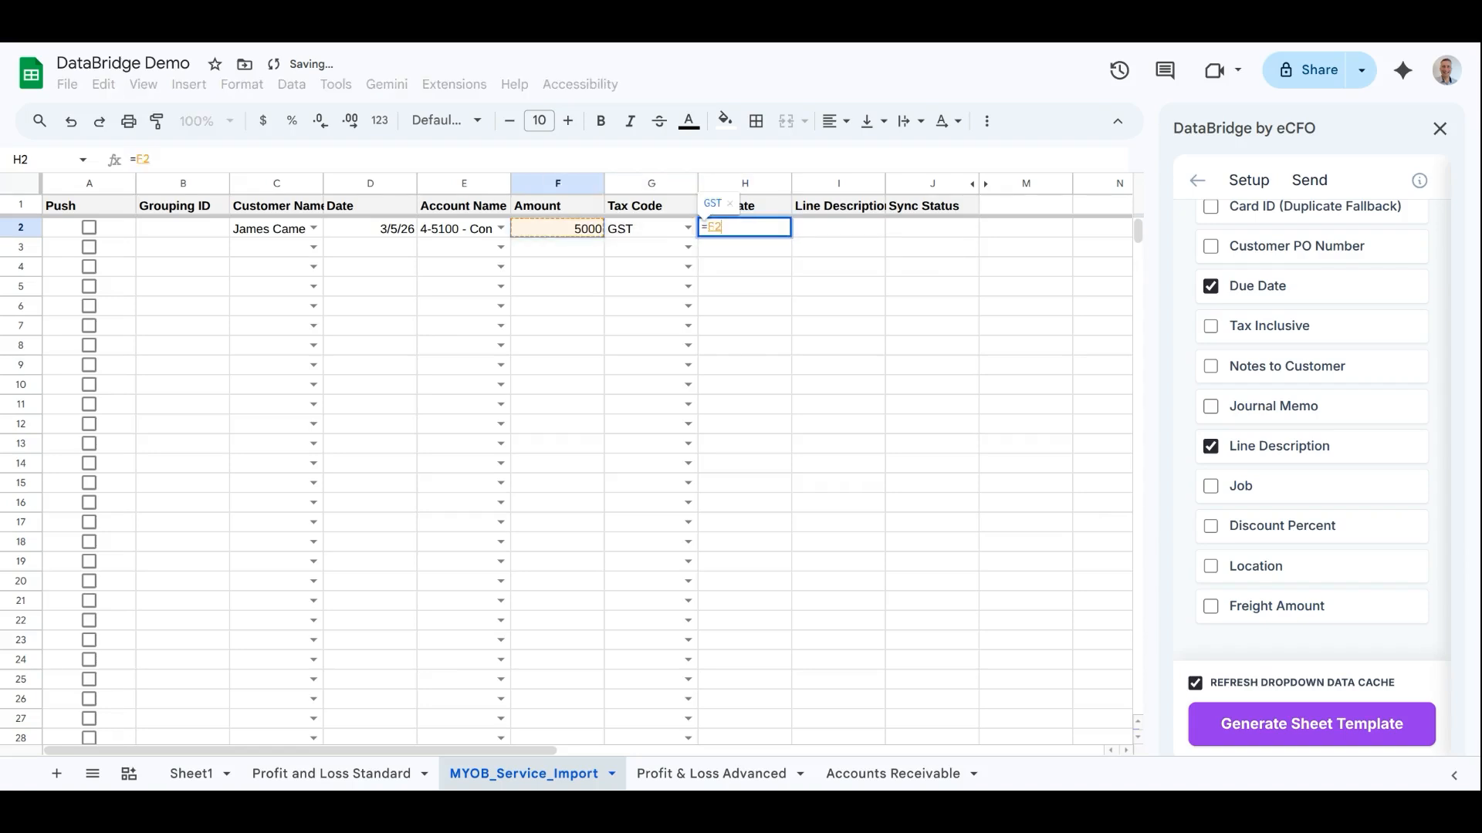
{"action": "type", "text": "+"}
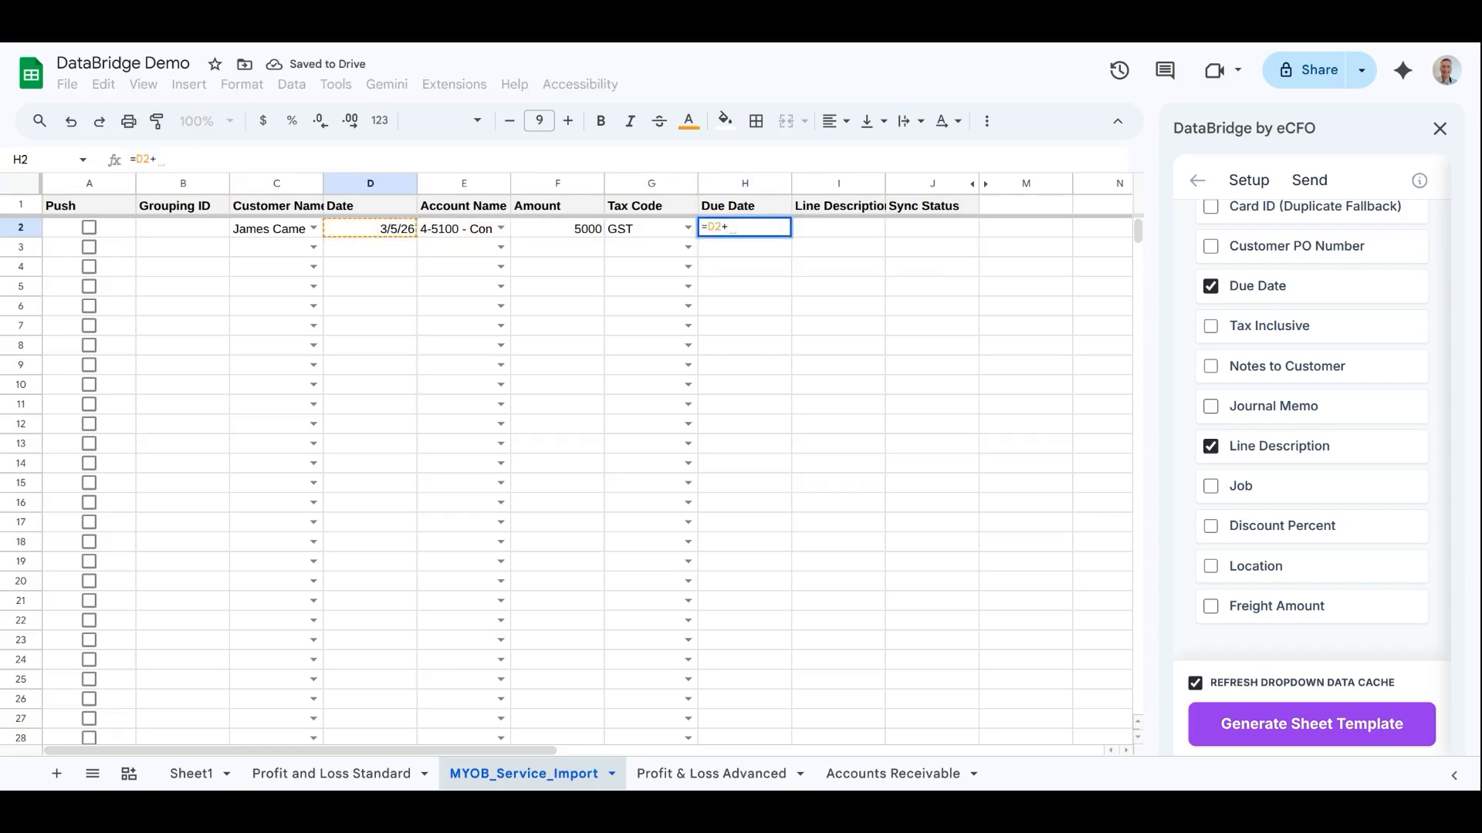
{"action": "type", "text": "7"}
{"action": "key", "text": "Return"}
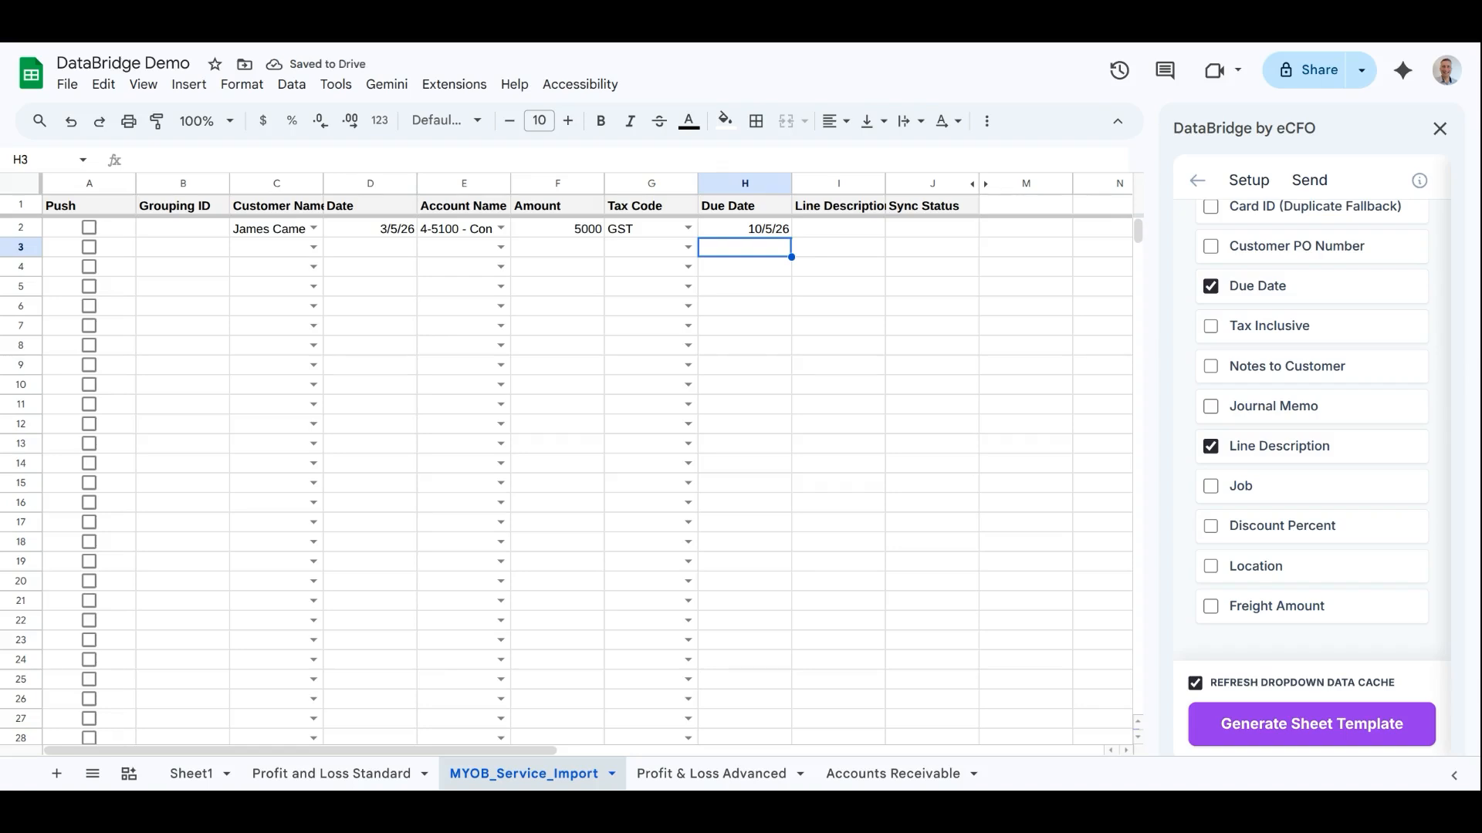
Enter "Some great advice" as the line description in row 2.
{"action": "left_click", "coordinate": [846, 231]}
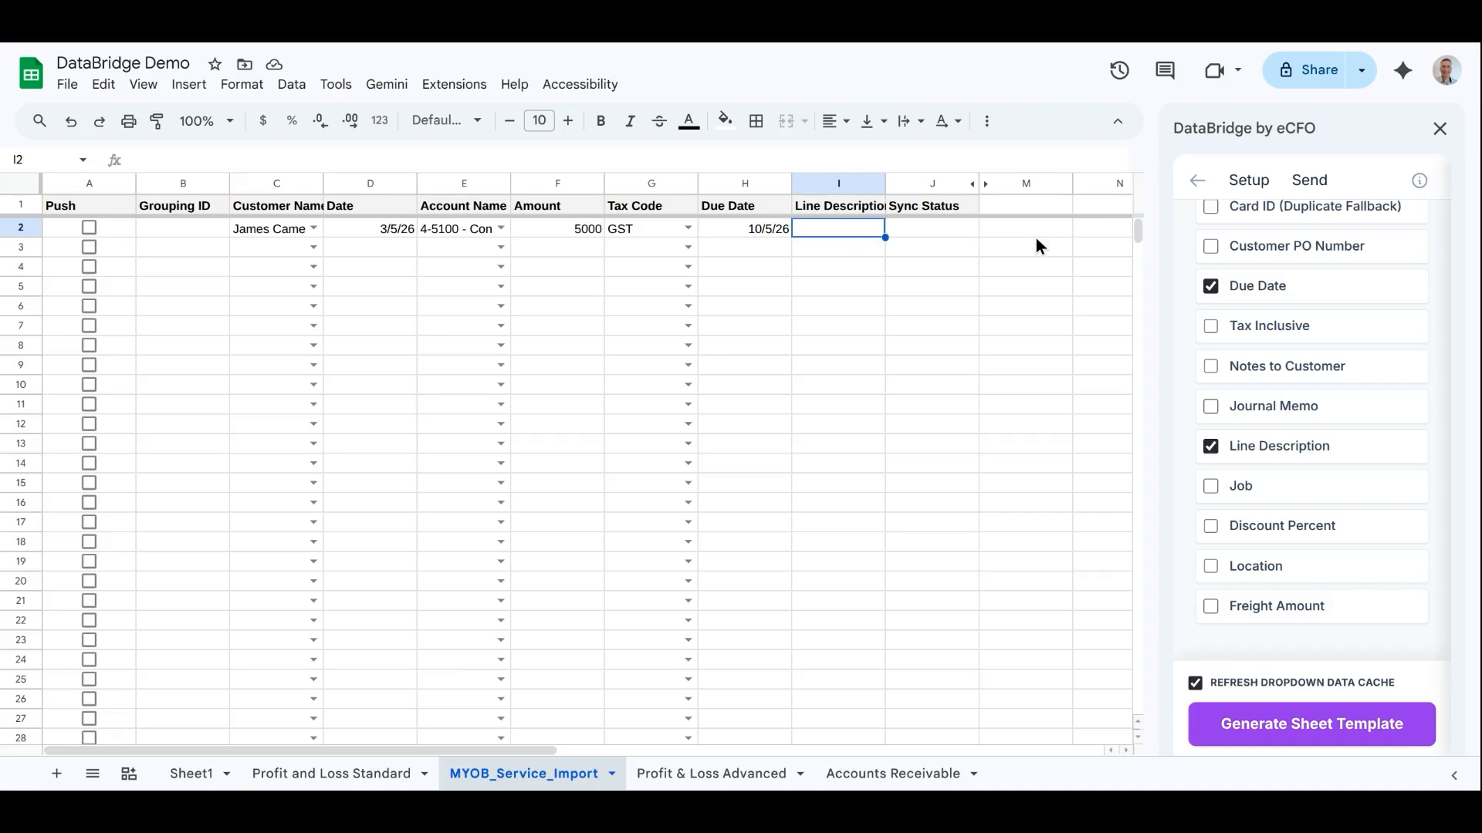
{"action": "type", "text": "Some "}
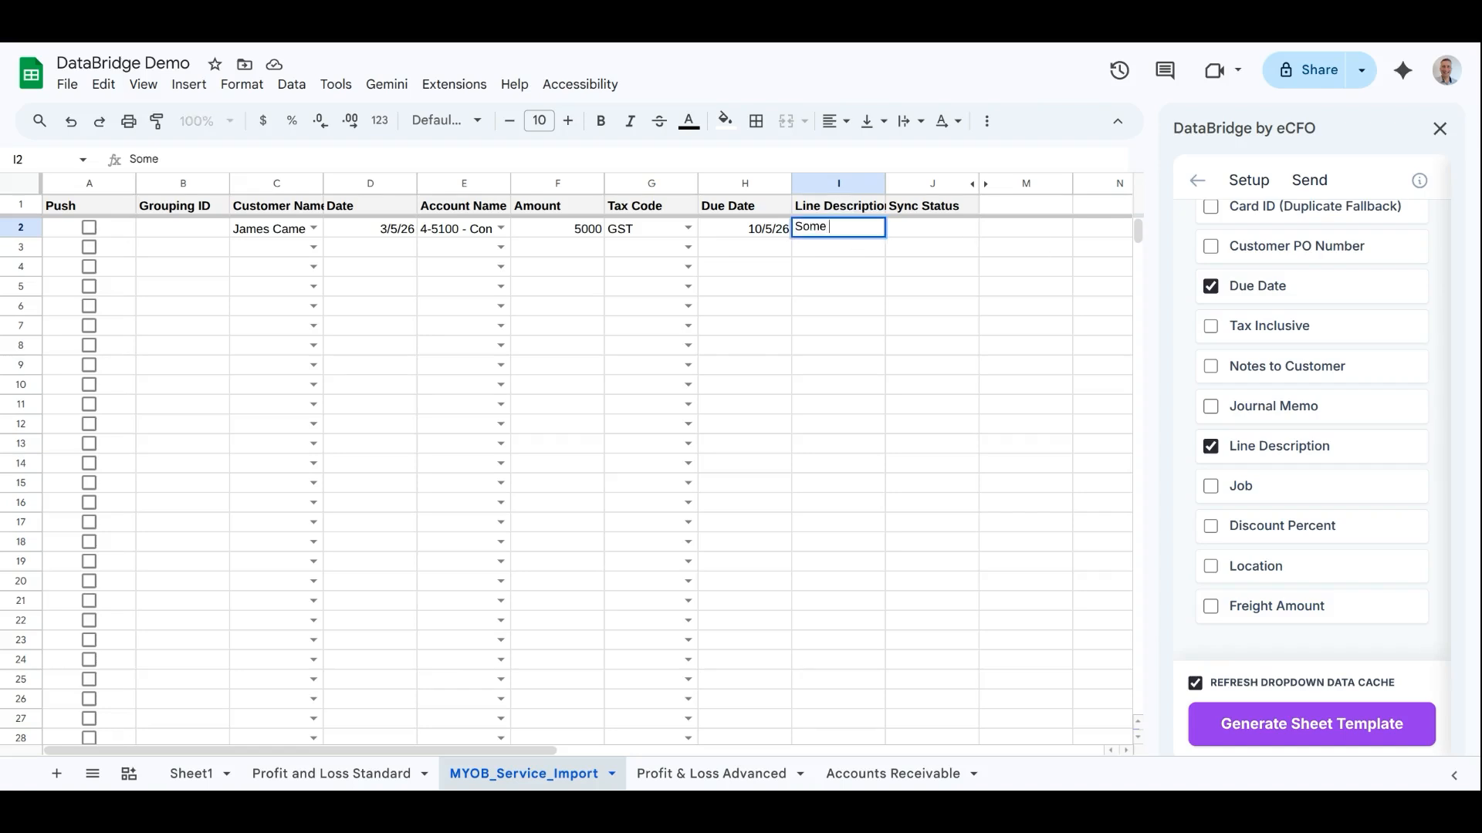
{"action": "type", "text": "great advice"}
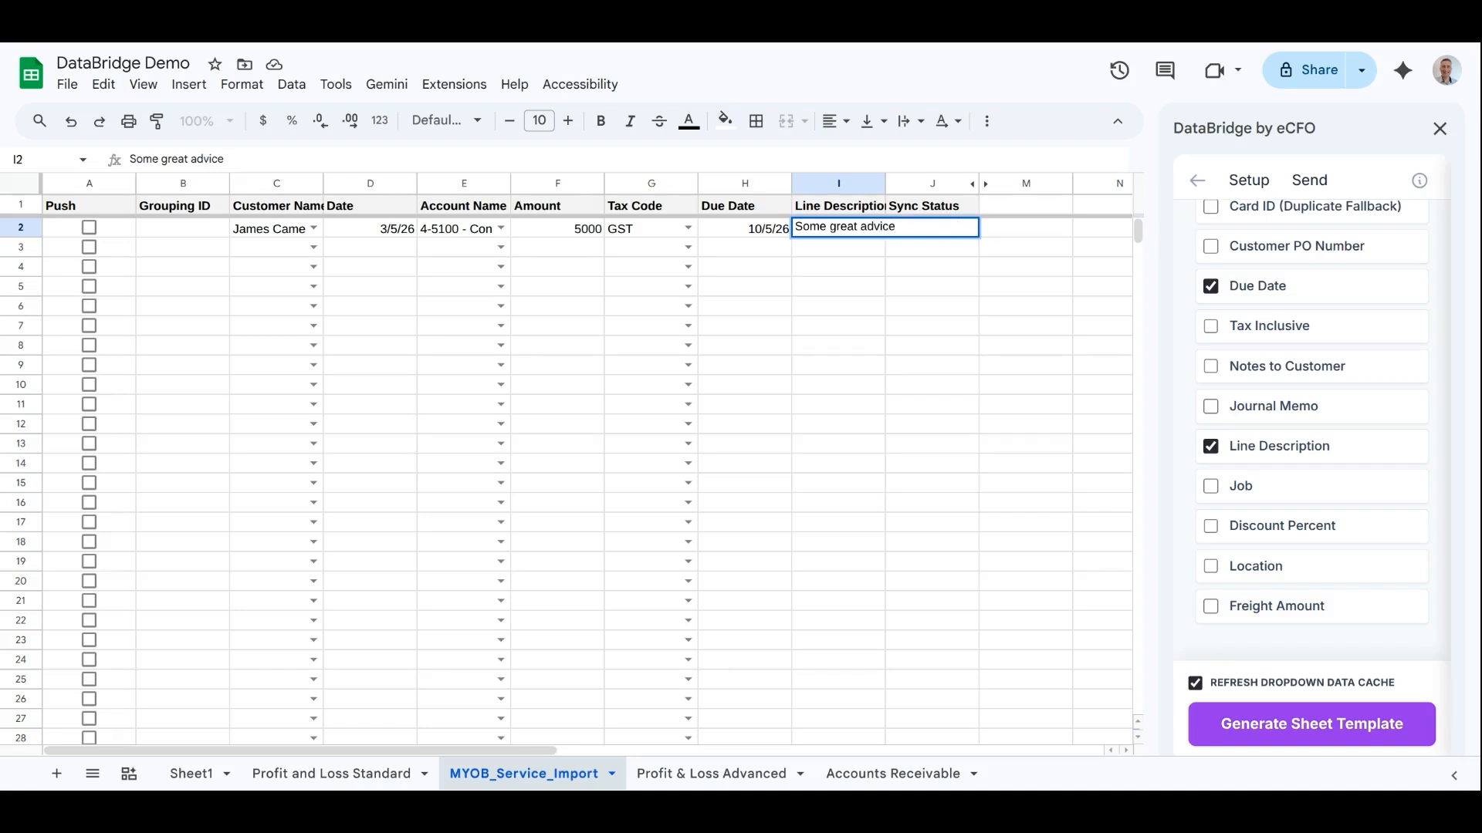
{"action": "key", "text": "Return"}
Fill the customer name from C2 down into row 3.
{"action": "key", "text": "Left"}
{"action": "key", "text": "Left"}
{"action": "key", "text": "Left"}
{"action": "key", "text": "Left"}
{"action": "key", "text": "Left"}
{"action": "key", "text": "Left"}
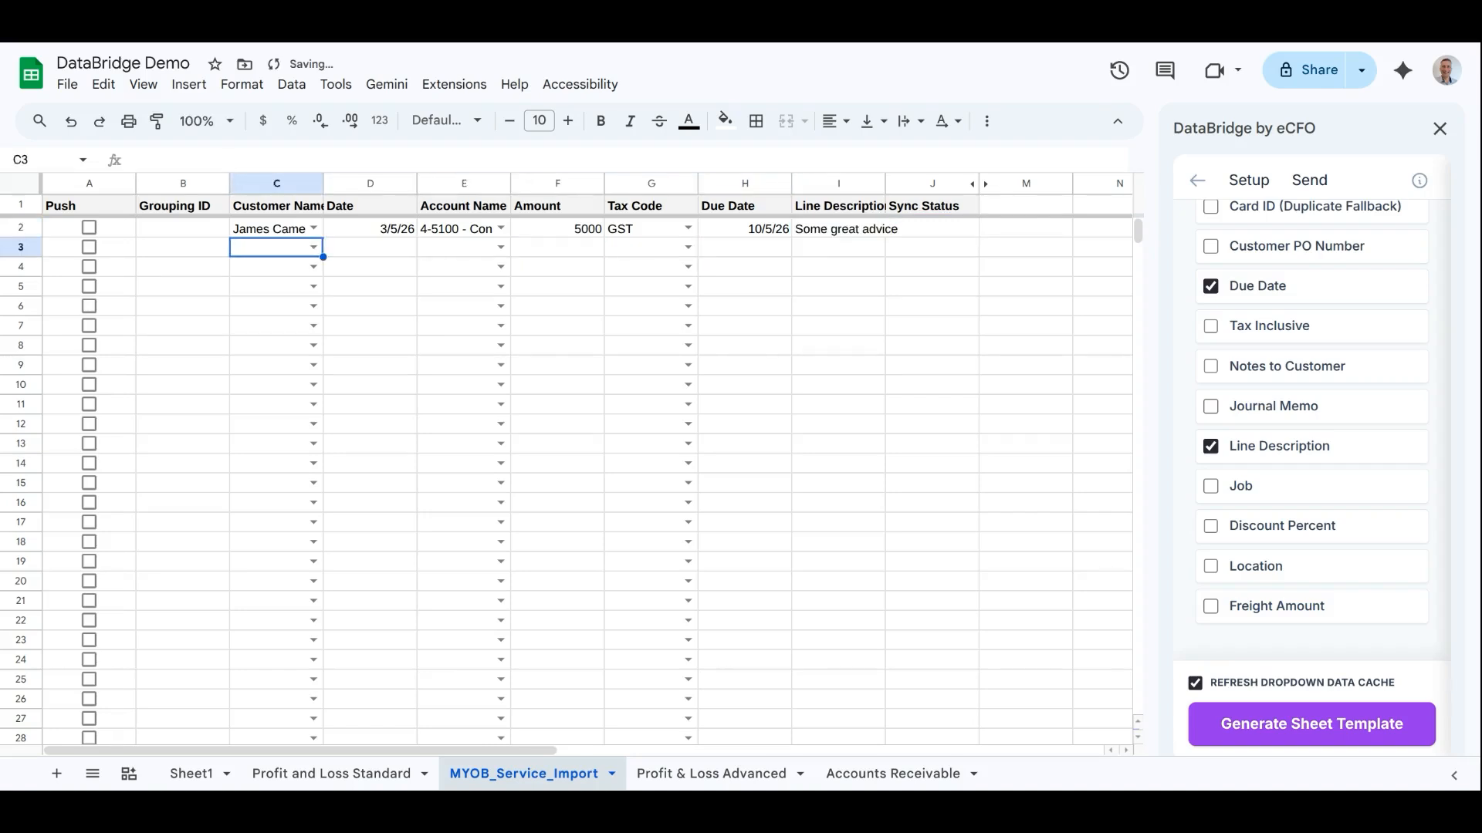
{"action": "key", "text": "Up"}
{"action": "key", "text": "shift+Down"}
{"action": "key", "text": "ctrl+d"}
Fill the date and account name from row 2 down into row 3.
{"action": "key", "text": "Right"}
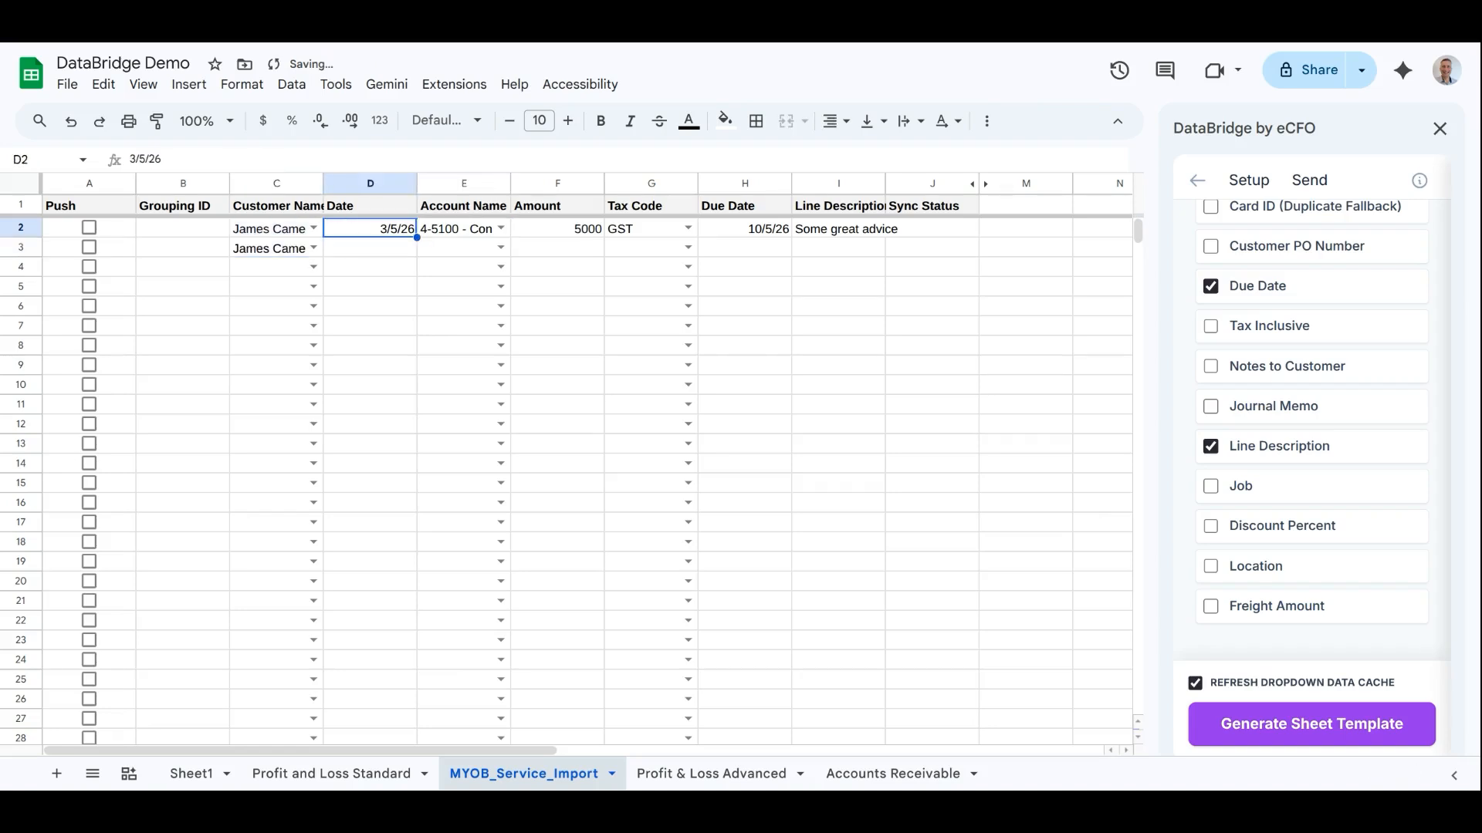
{"action": "key", "text": "shift+Down"}
{"action": "key", "text": "shift+Right"}
{"action": "key", "text": "ctrl+d"}
{"action": "key", "text": "Right"}
{"action": "key", "text": "Down"}
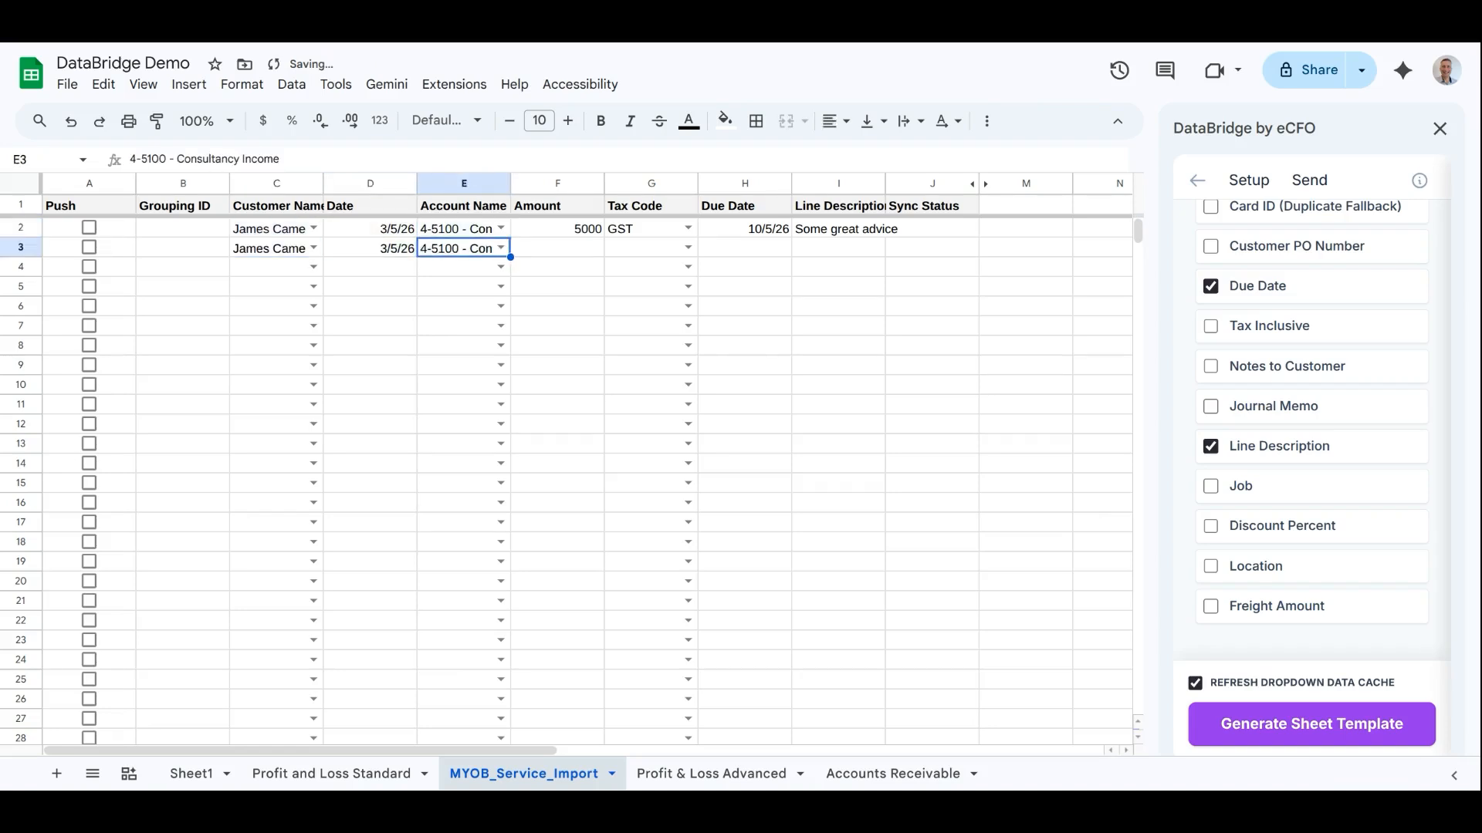
Replace the account name in row 3 with 4-1700 - Freight and enter an amount of 500.
{"action": "key", "text": "Delete"}
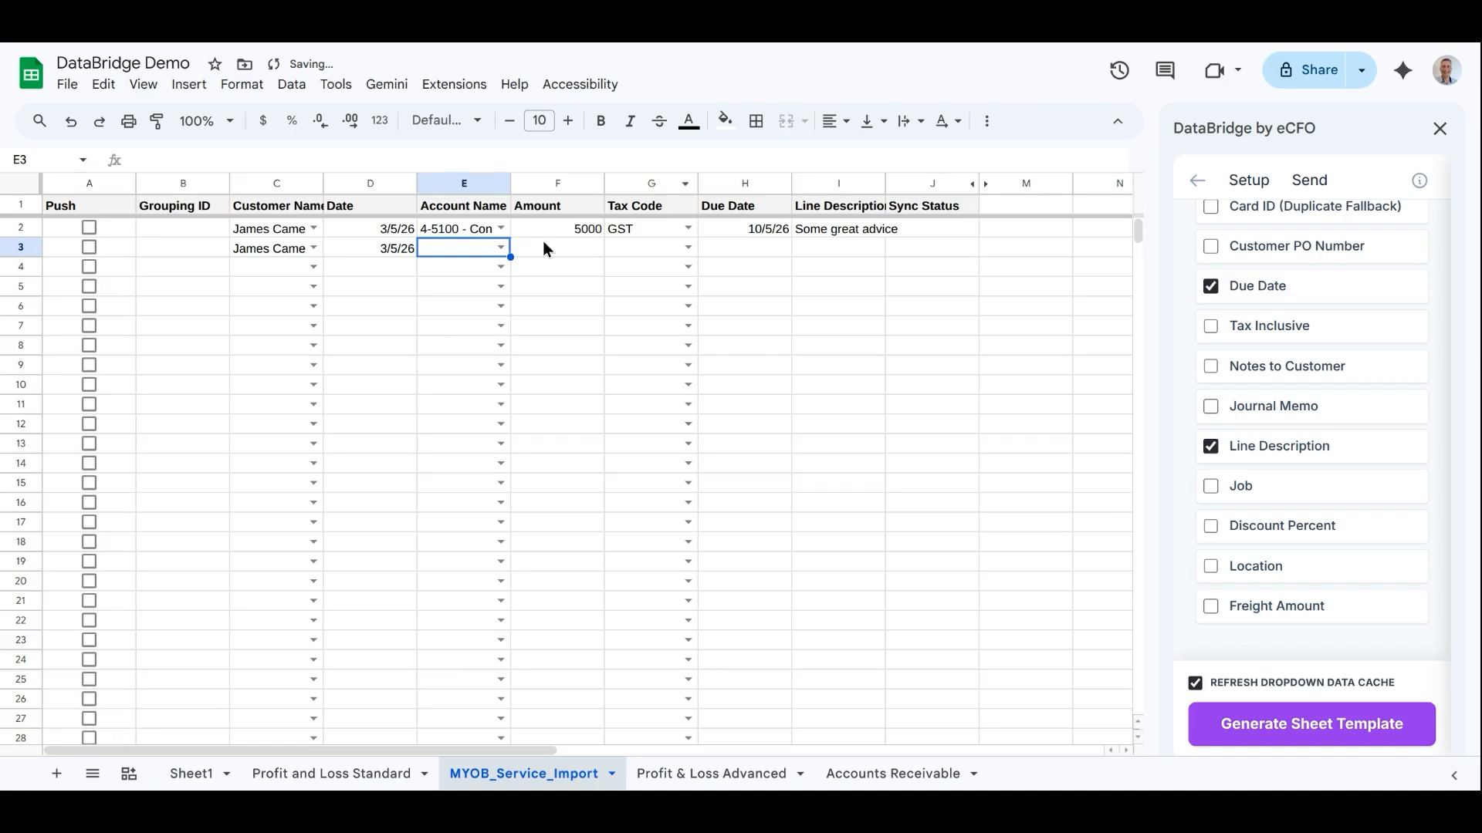
{"action": "left_click", "coordinate": [501, 248]}
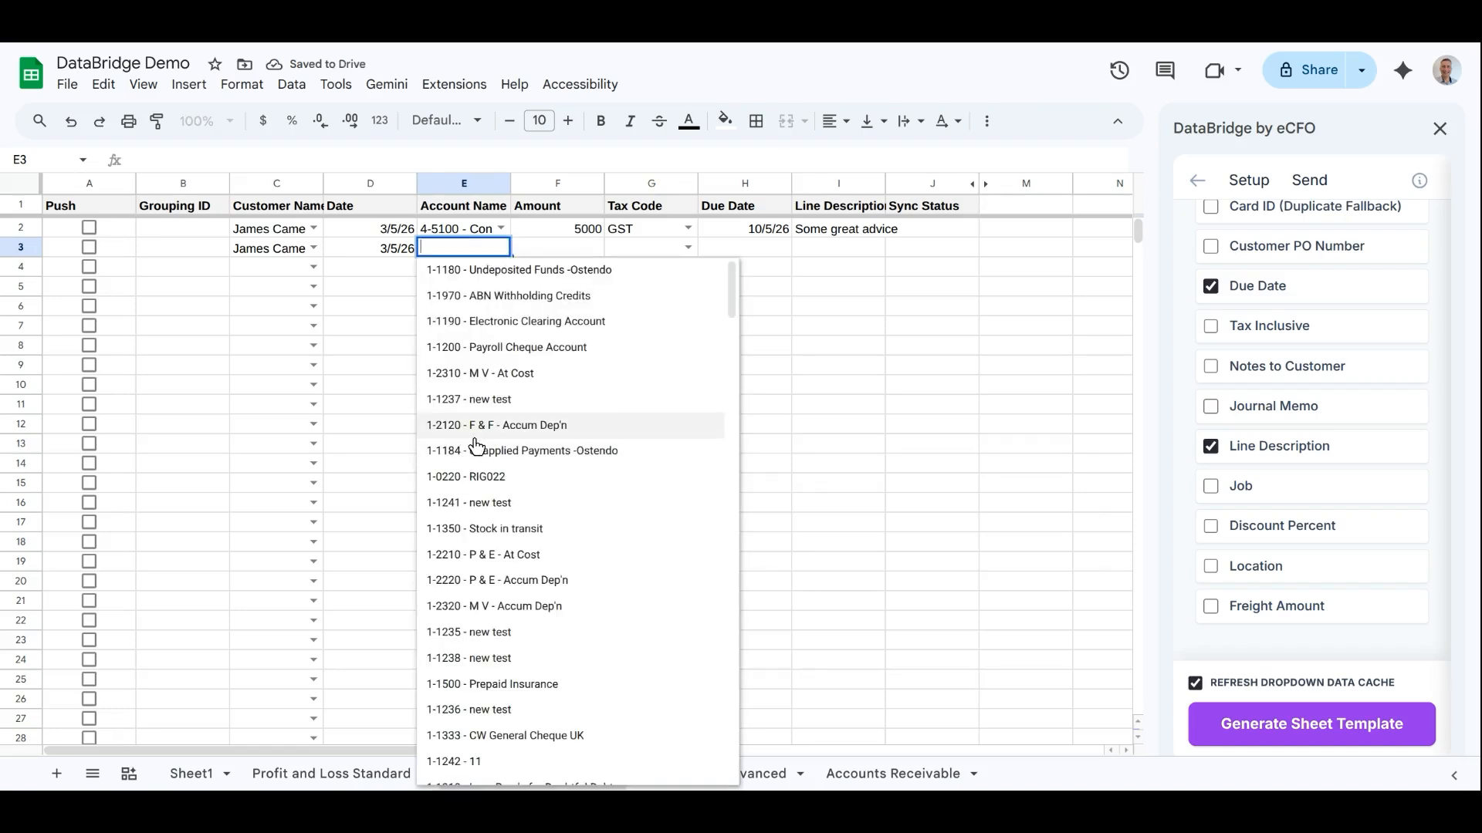
{"action": "type", "text": "4-"}
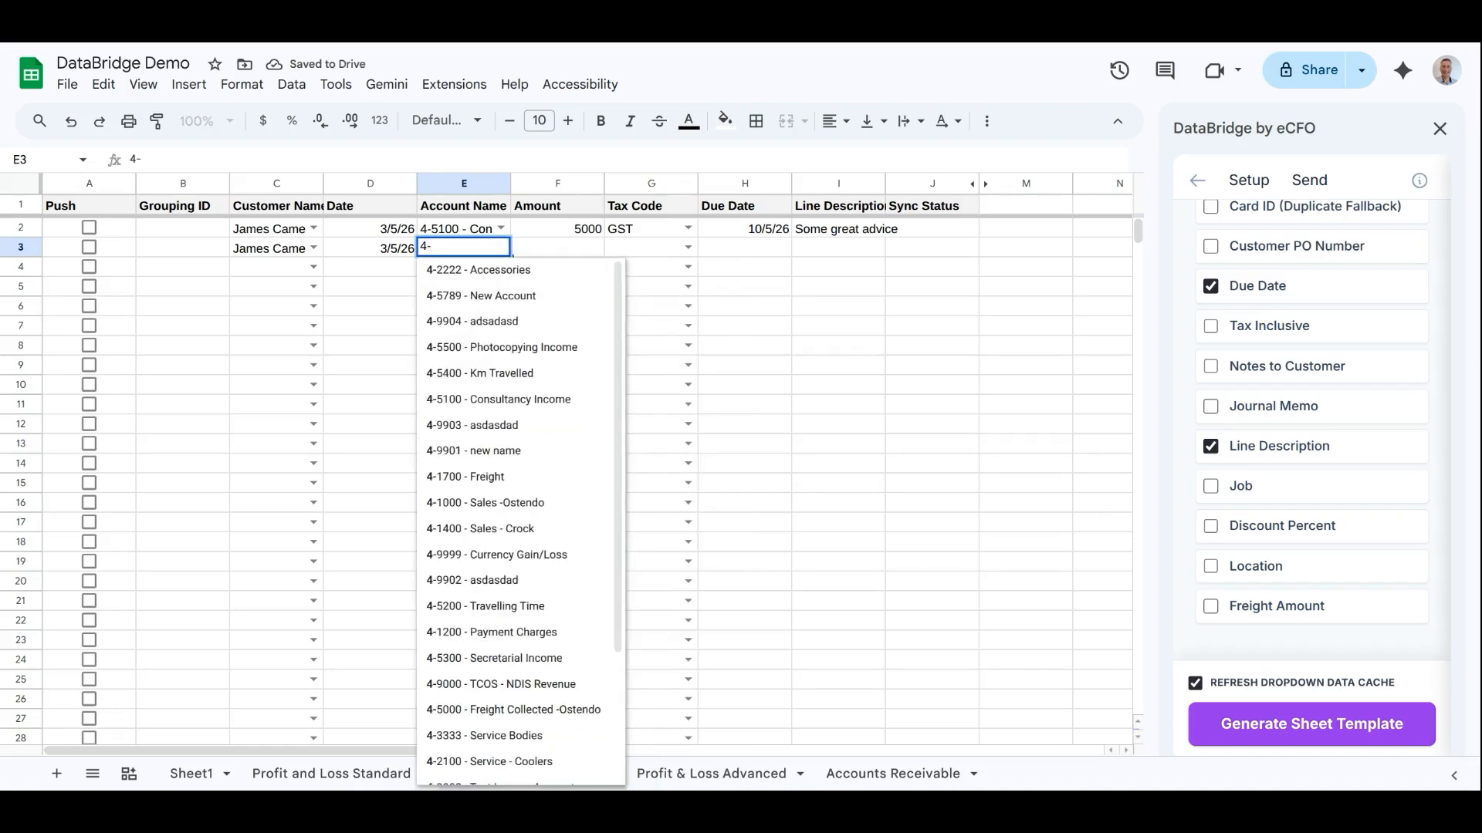
{"action": "left_click", "coordinate": [469, 477]}
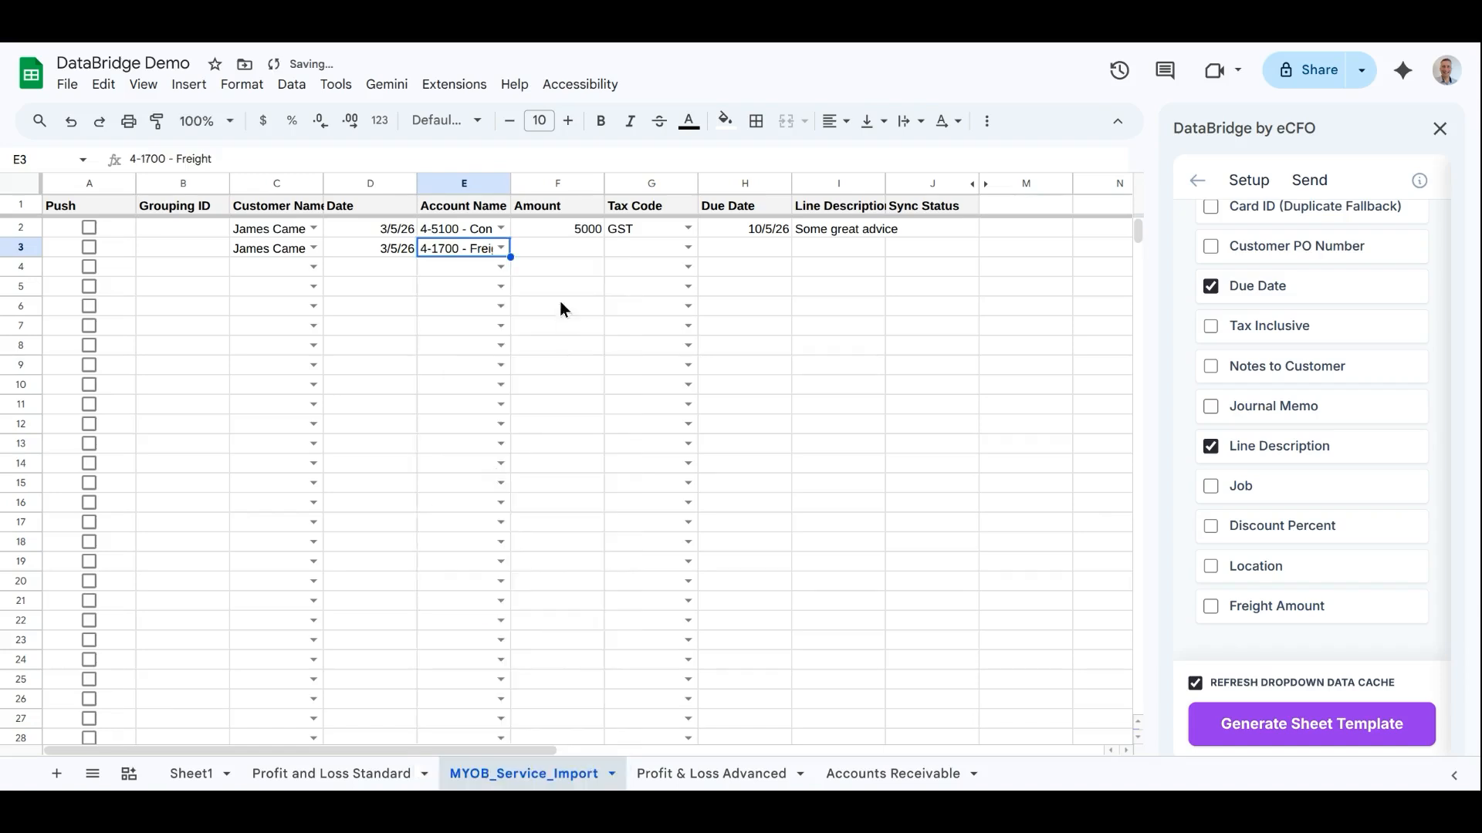
{"action": "key", "text": "Tab"}
{"action": "type", "text": "500"}
{"action": "key", "text": "Return"}
Set the tax code in row 3 to GNR.
{"action": "key", "text": "Up"}
{"action": "key", "text": "Right"}
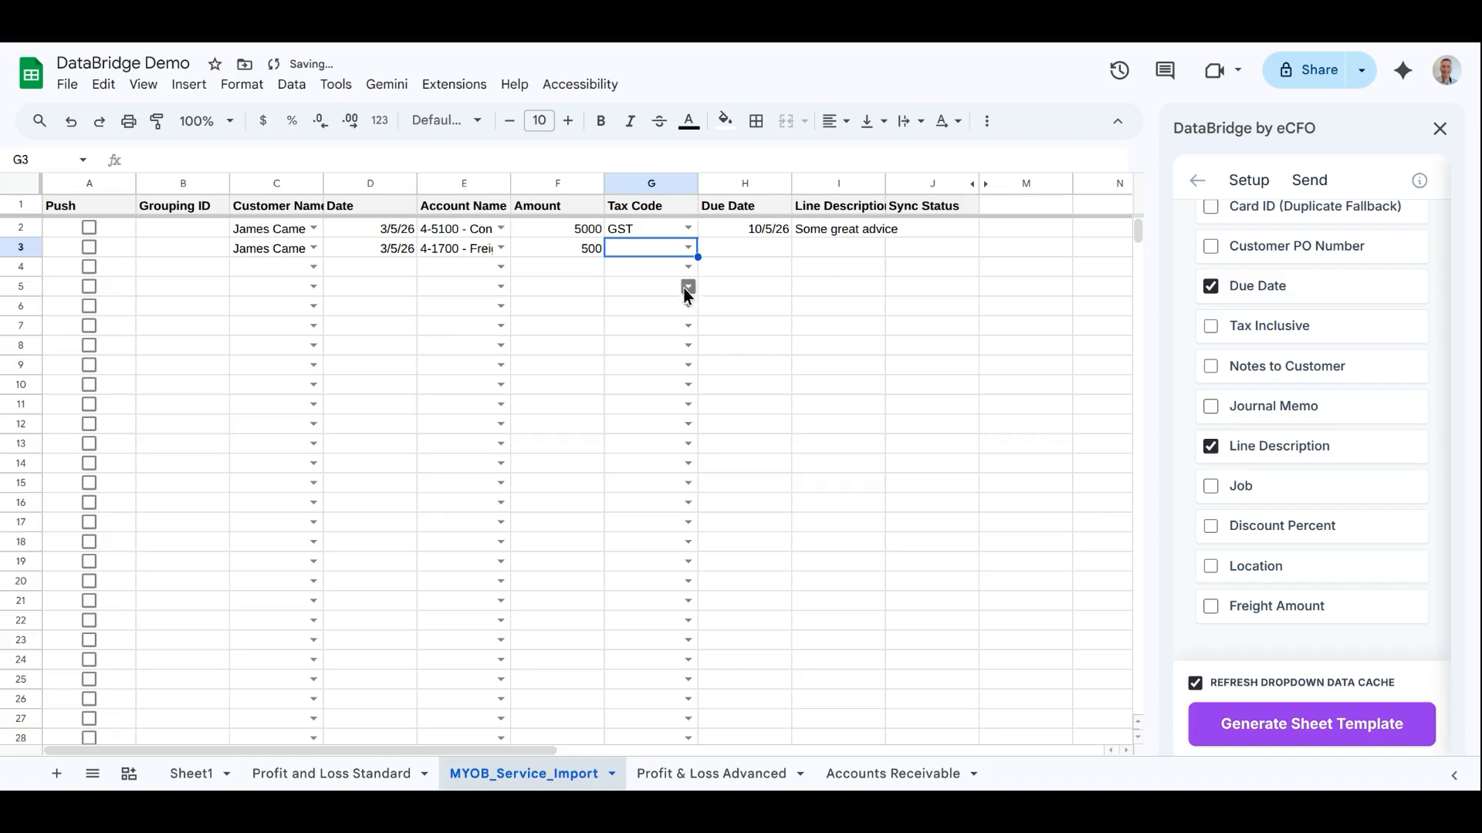
{"action": "left_click", "coordinate": [688, 247]}
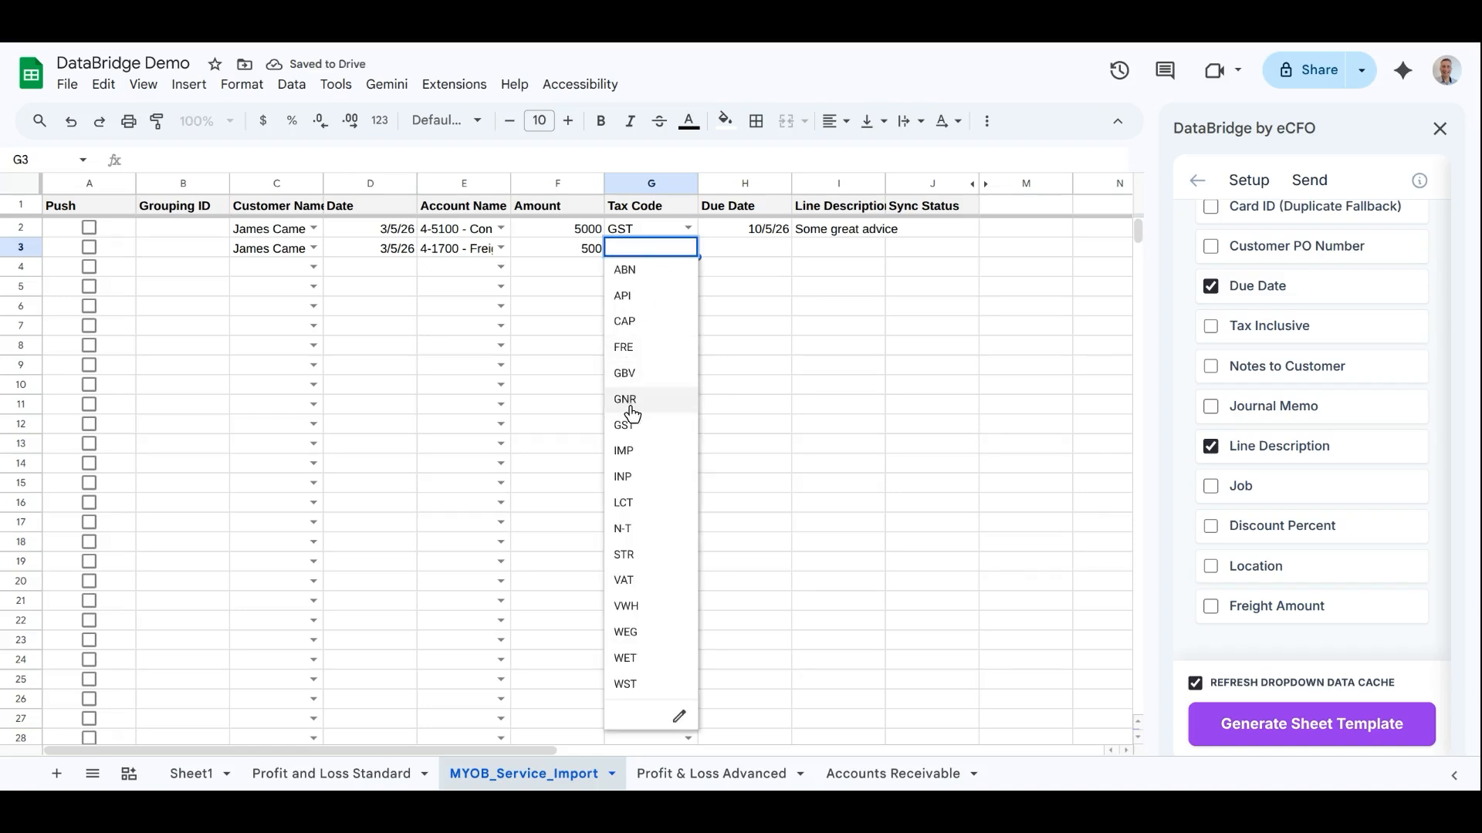
{"action": "left_click", "coordinate": [632, 414]}
{"action": "left_click", "coordinate": [761, 244]}
{"action": "left_click", "coordinate": [650, 253]}
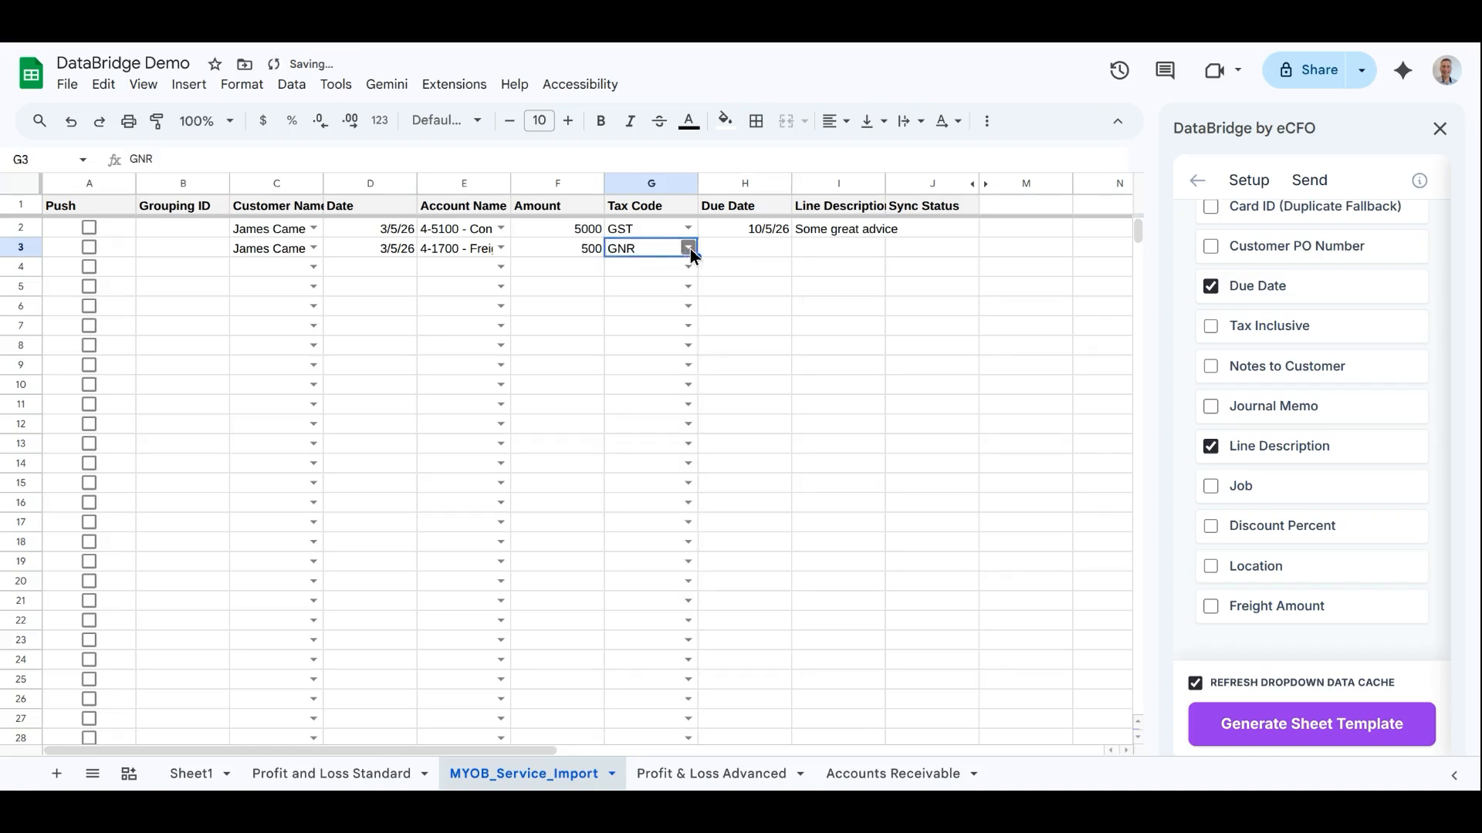
{"action": "left_click", "coordinate": [688, 248]}
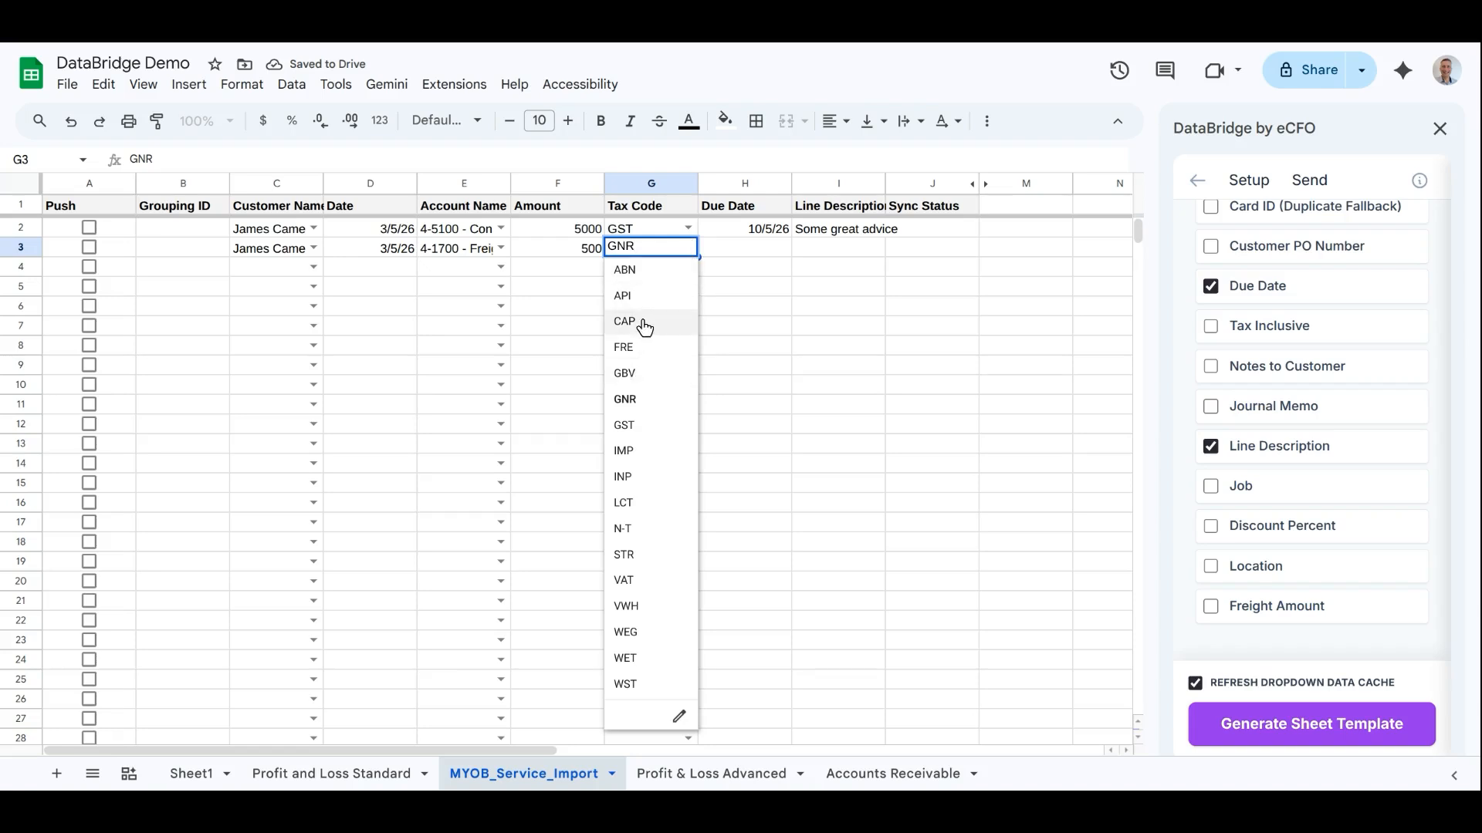
Fill the due date formula from H2 down into row 3.
{"action": "left_click", "coordinate": [767, 250]}
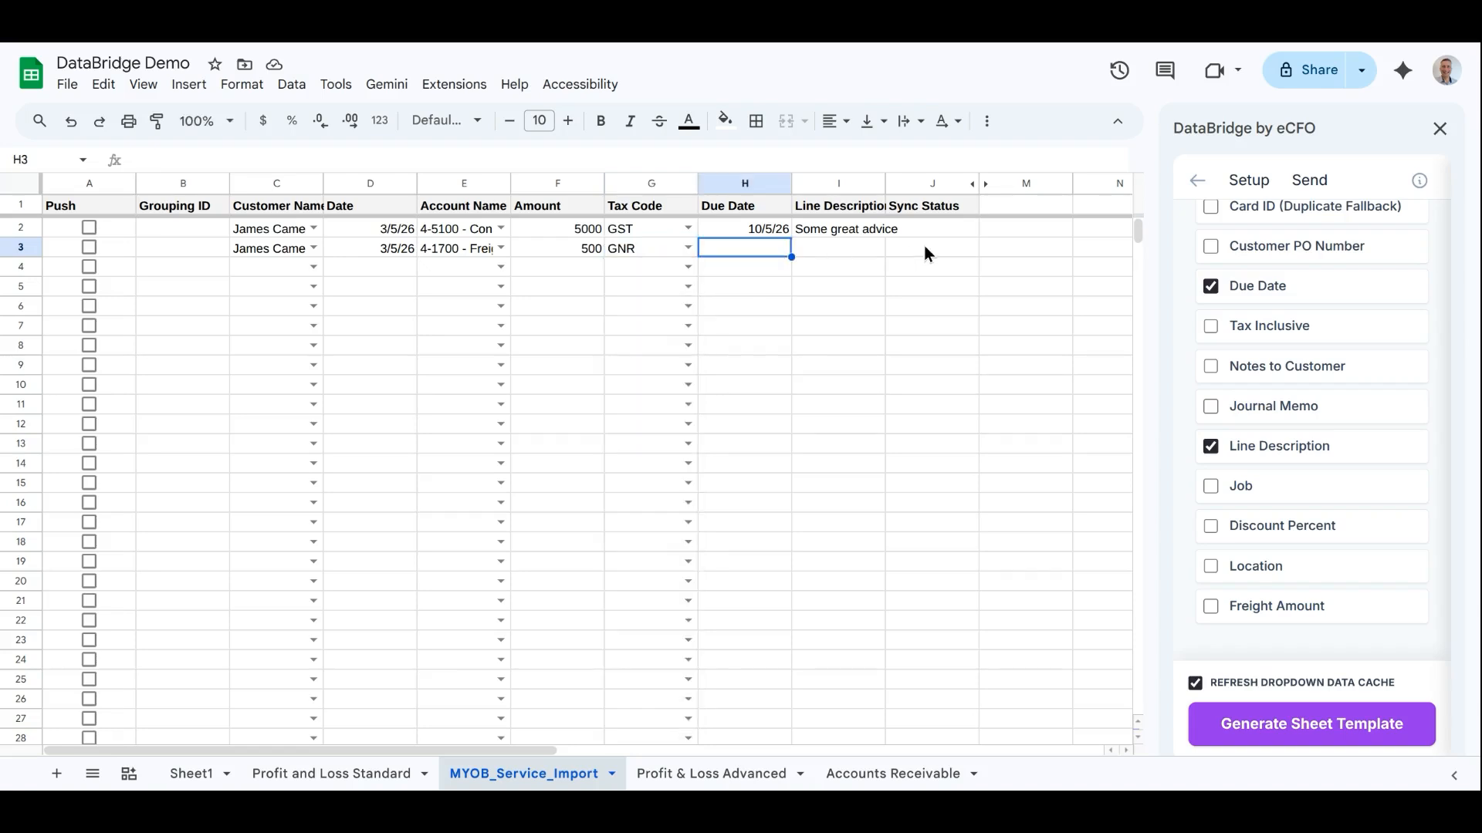
{"action": "key", "text": "shift+Up"}
{"action": "key", "text": "ctrl+d"}
Enter "something random" as the line description in row 3.
{"action": "key", "text": "Right"}
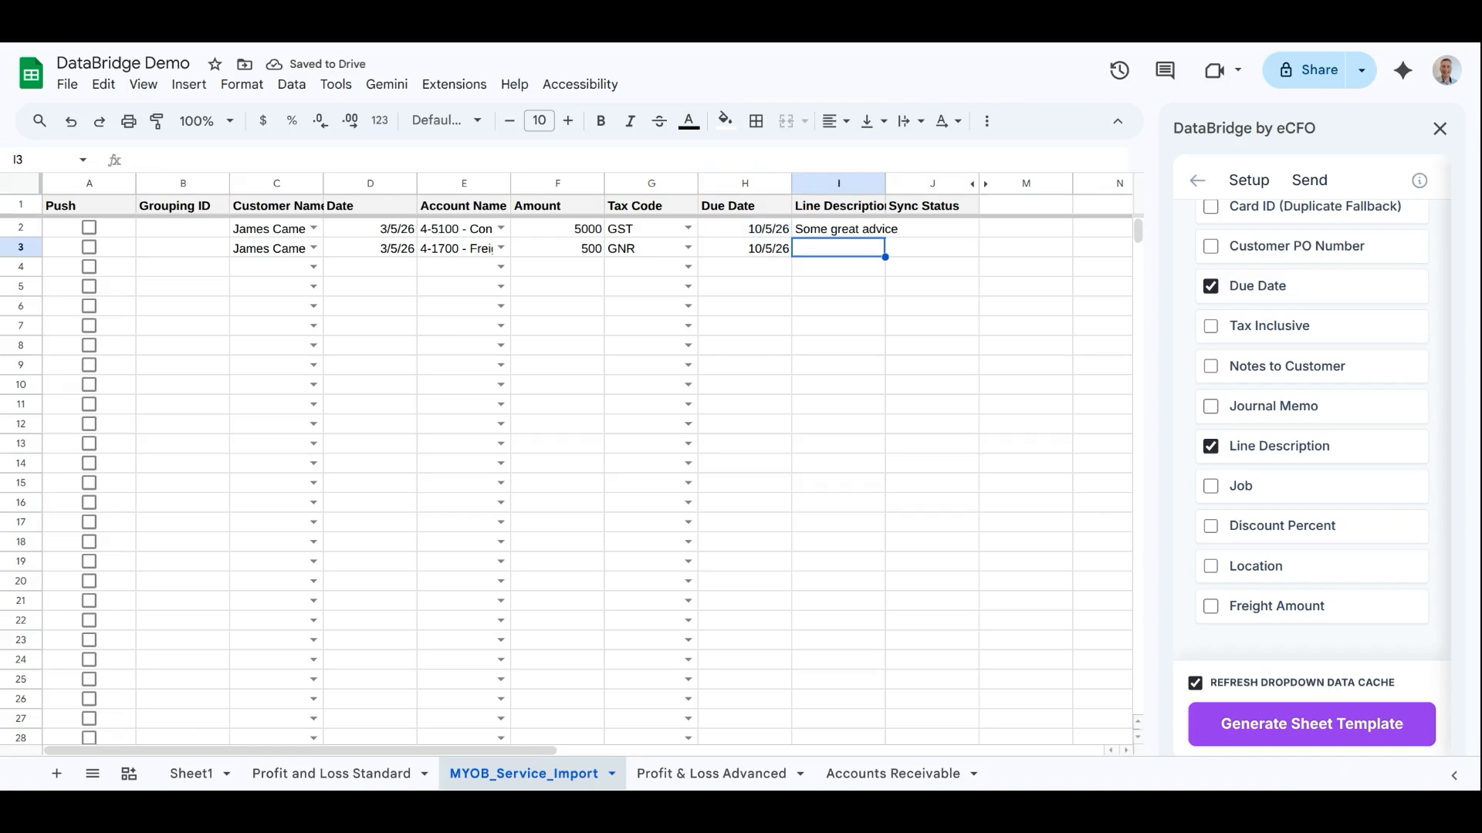
{"action": "type", "text": "some"}
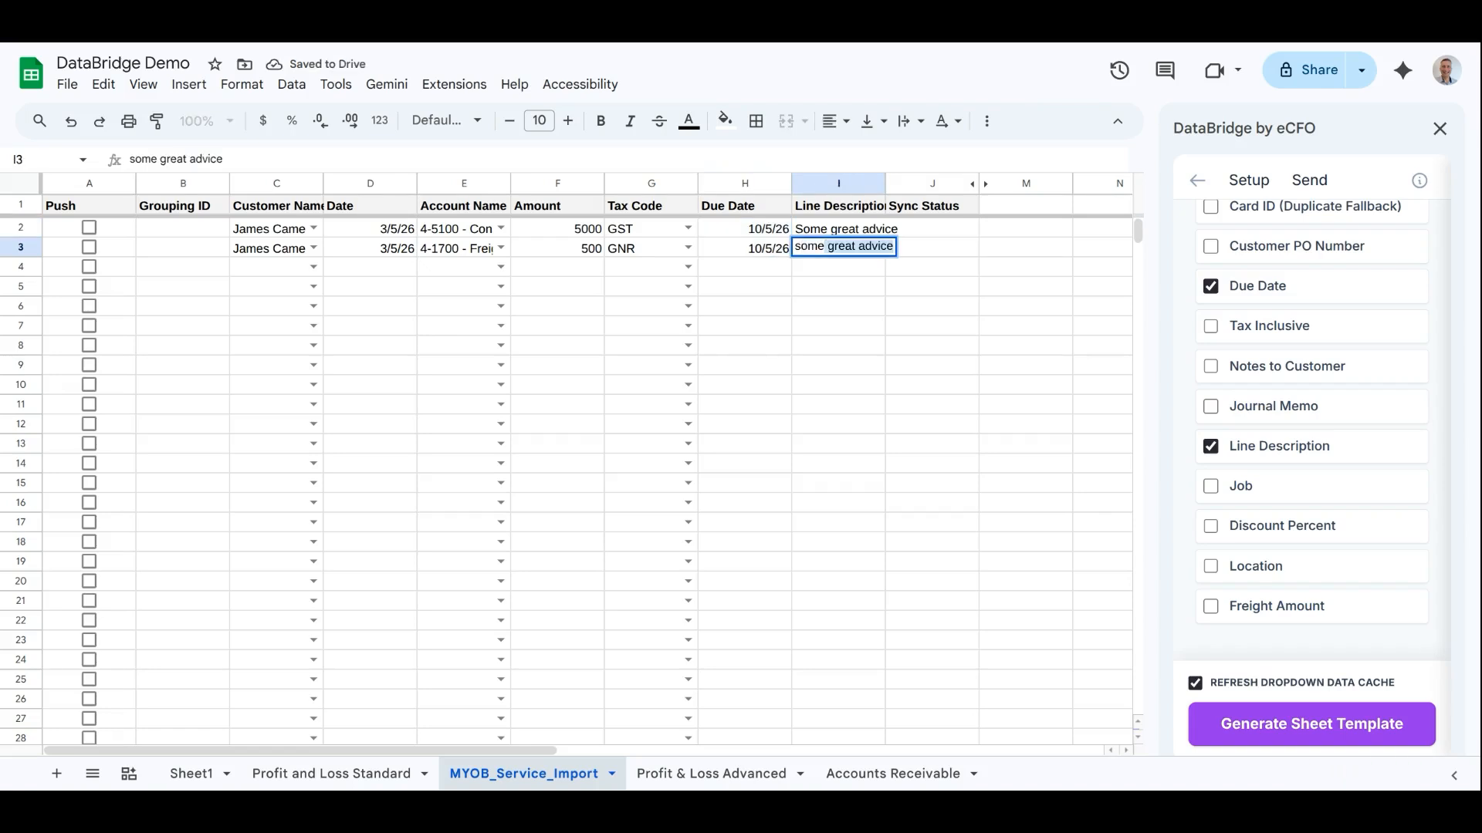
{"action": "type", "text": "thing ranom"}
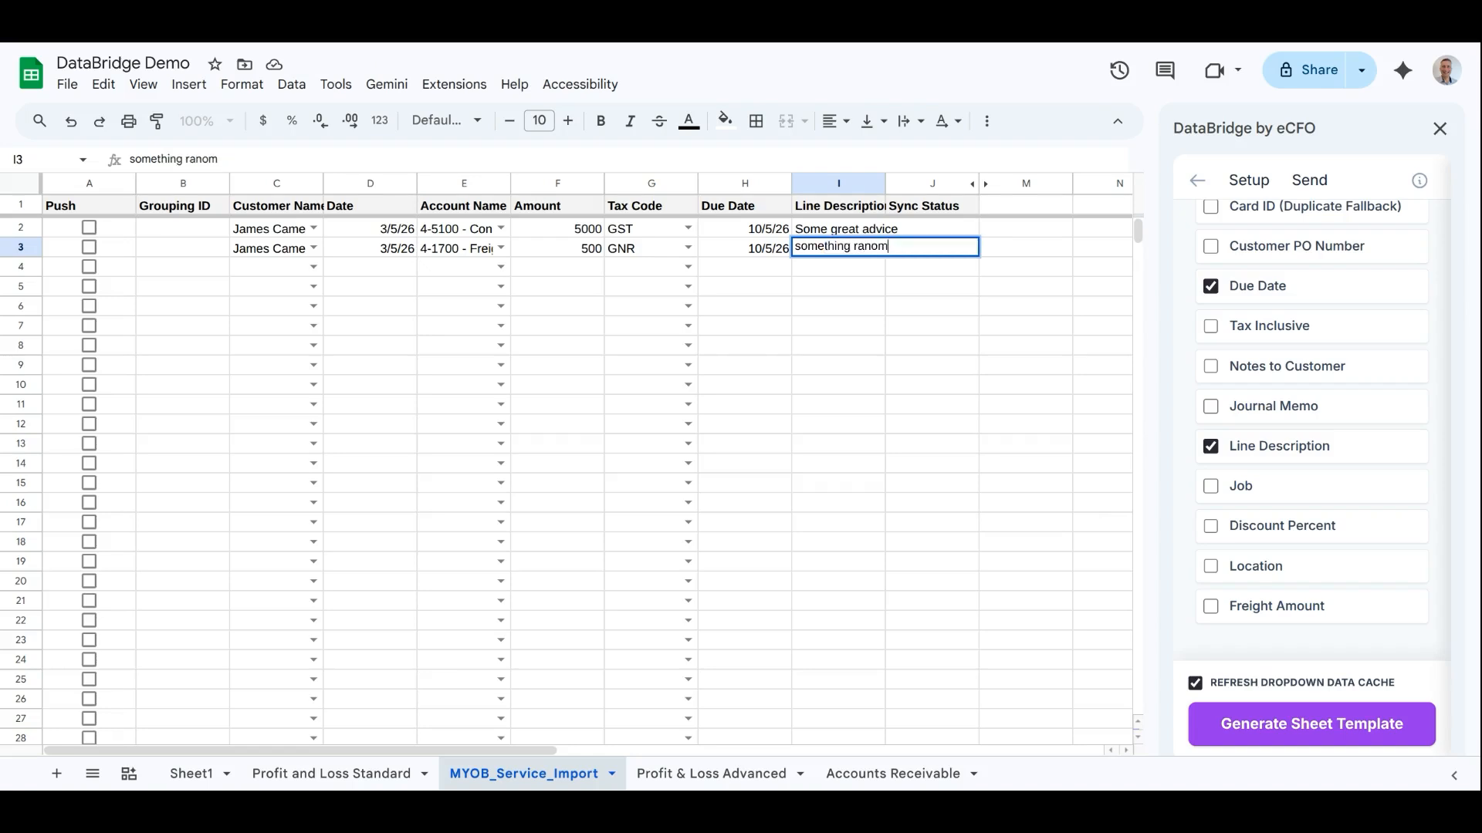
{"action": "key", "text": "BackSpace"}
{"action": "type", "text": "dp"}
{"action": "key", "text": "BackSpace"}
{"action": "type", "text": "om"}
{"action": "key", "text": "Return"}
Choose Island Way Motel as the customer name in row 4.
{"action": "key", "text": "Left"}
{"action": "key", "text": "Left"}
{"action": "key", "text": "Left"}
{"action": "key", "text": "Left"}
{"action": "key", "text": "Left"}
{"action": "key", "text": "Left"}
{"action": "key", "text": "Left"}
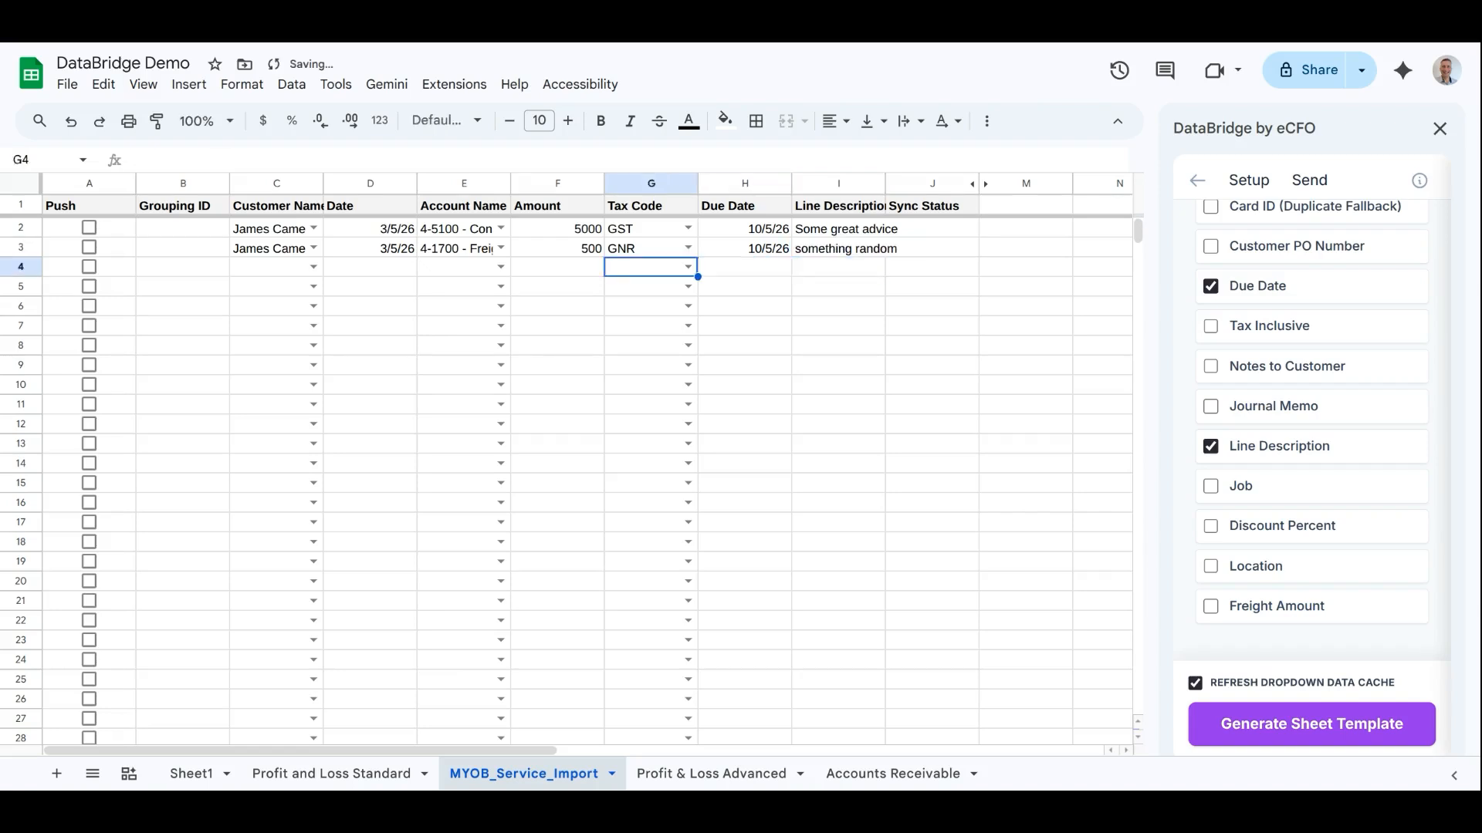
{"action": "key", "text": "Right"}
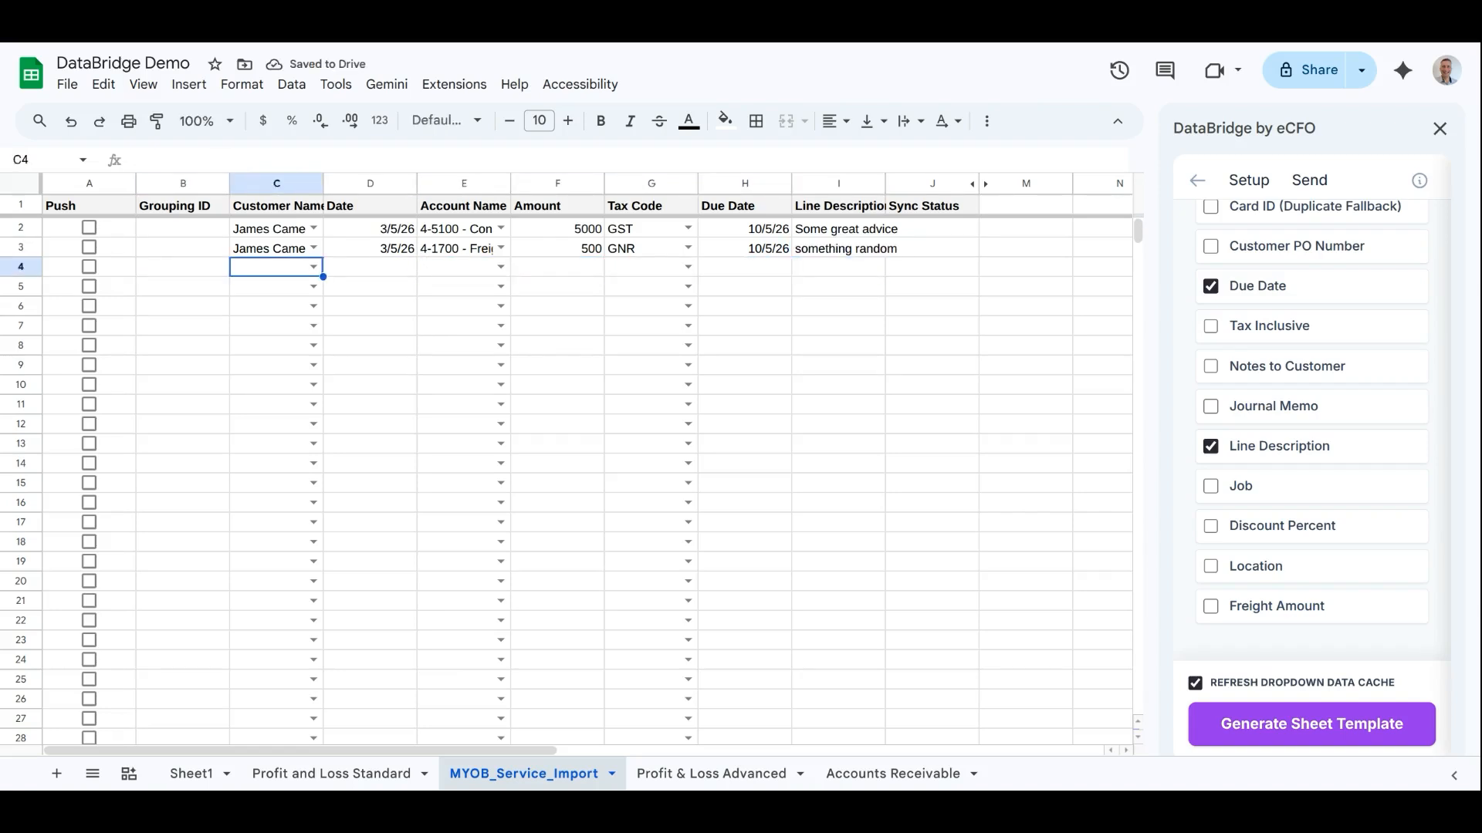
{"action": "left_click", "coordinate": [318, 267]}
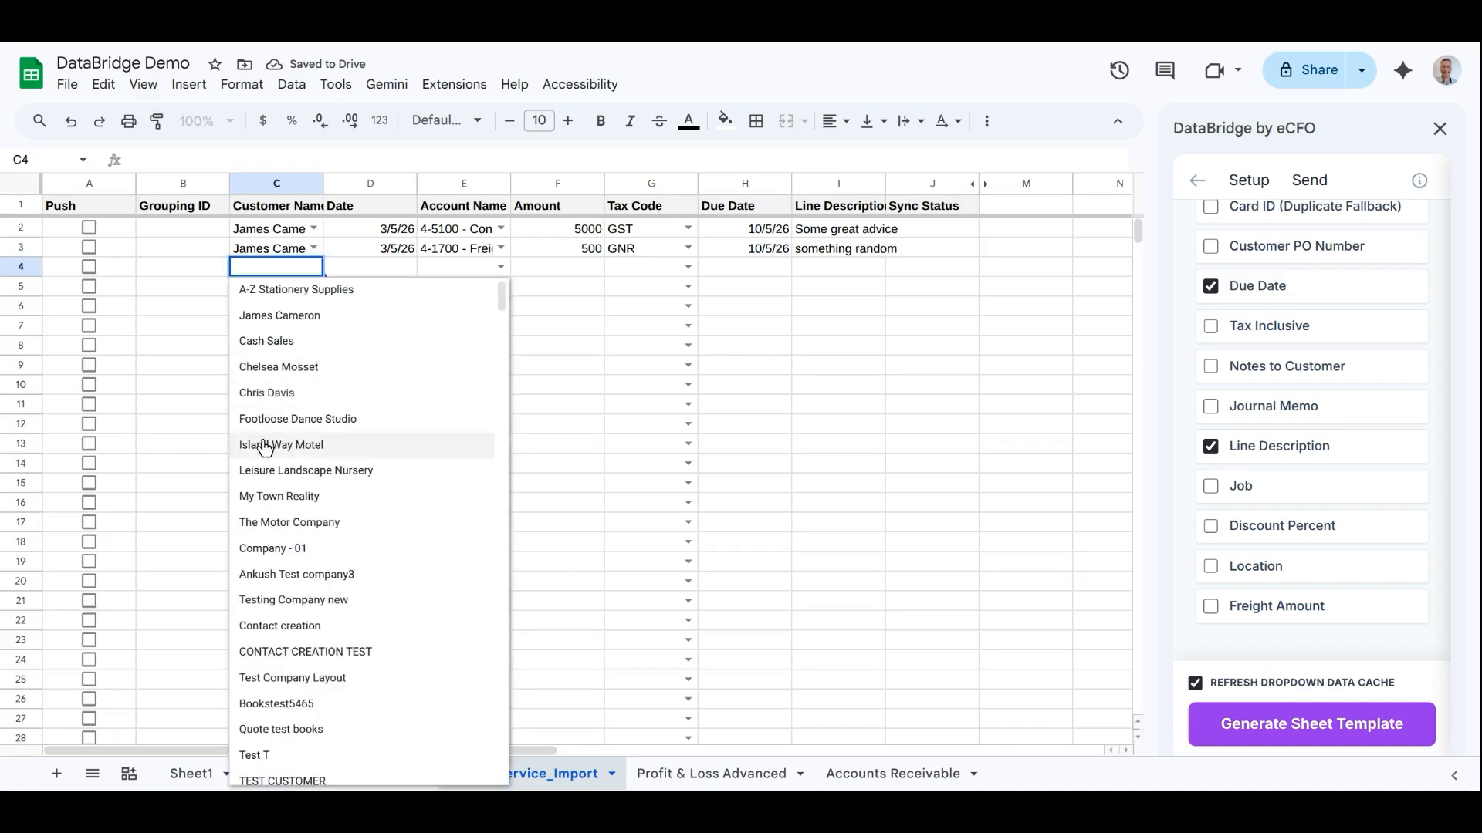
{"action": "left_click", "coordinate": [304, 444]}
Fill the invoice date from row 3 down into row 4.
{"action": "key", "text": "Tab"}
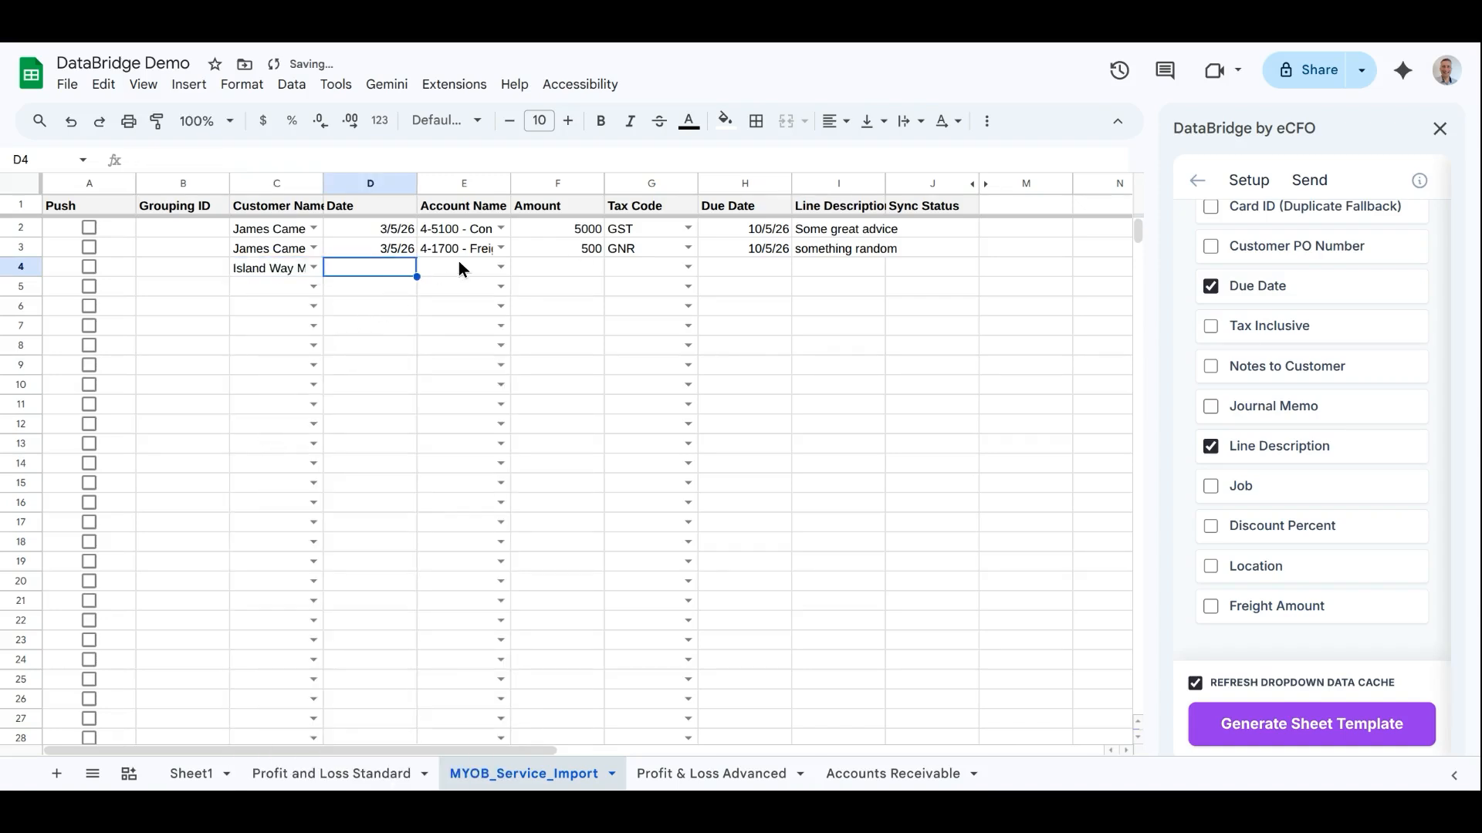
{"action": "key", "text": "Up"}
{"action": "key", "text": "shift+Down"}
{"action": "key", "text": "ctrl+d"}
Set the account name in row 4 to the 4-5100 account used in row 2.
{"action": "key", "text": "Right"}
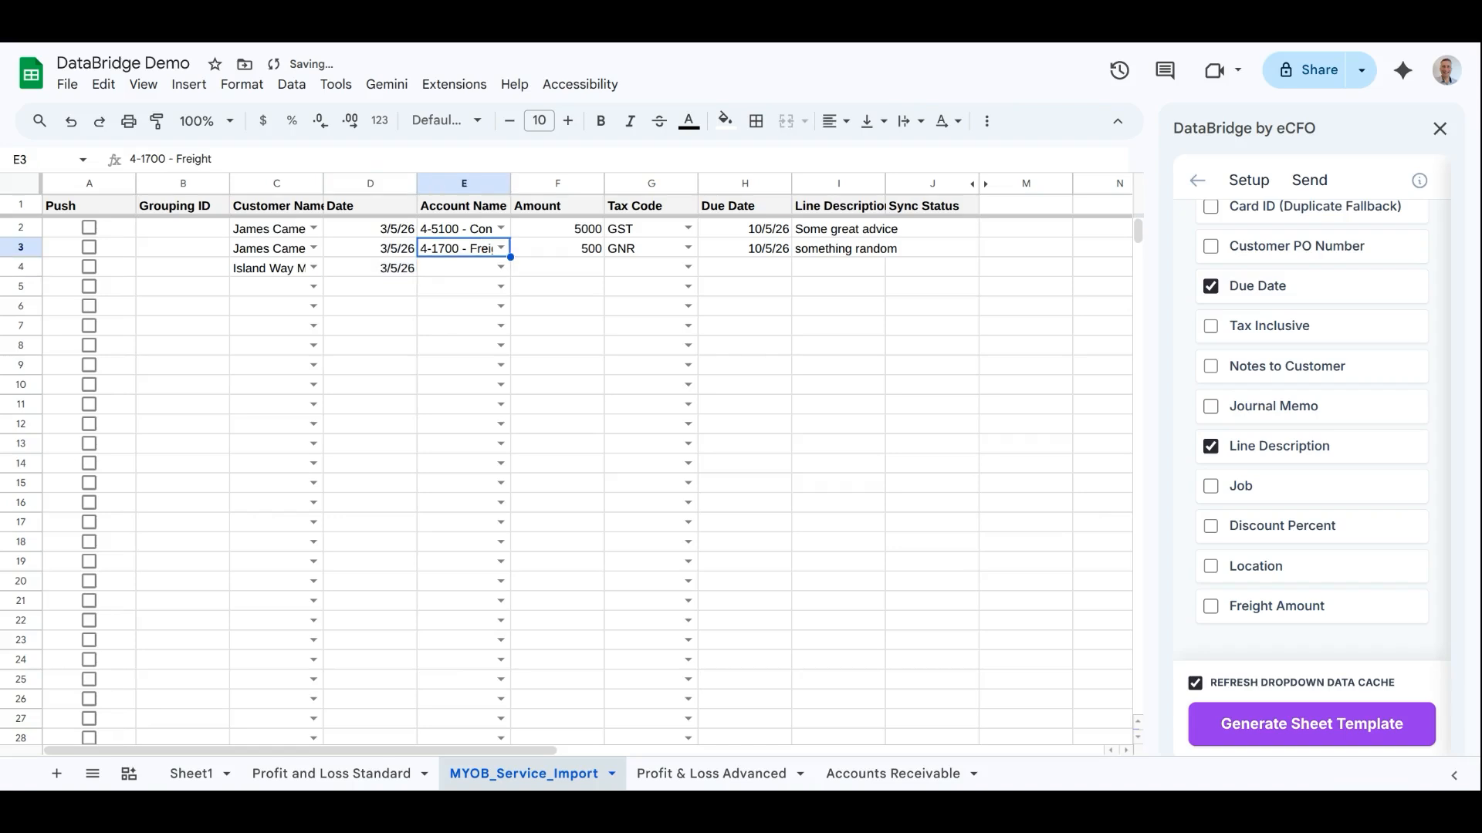
{"action": "key", "text": "Down"}
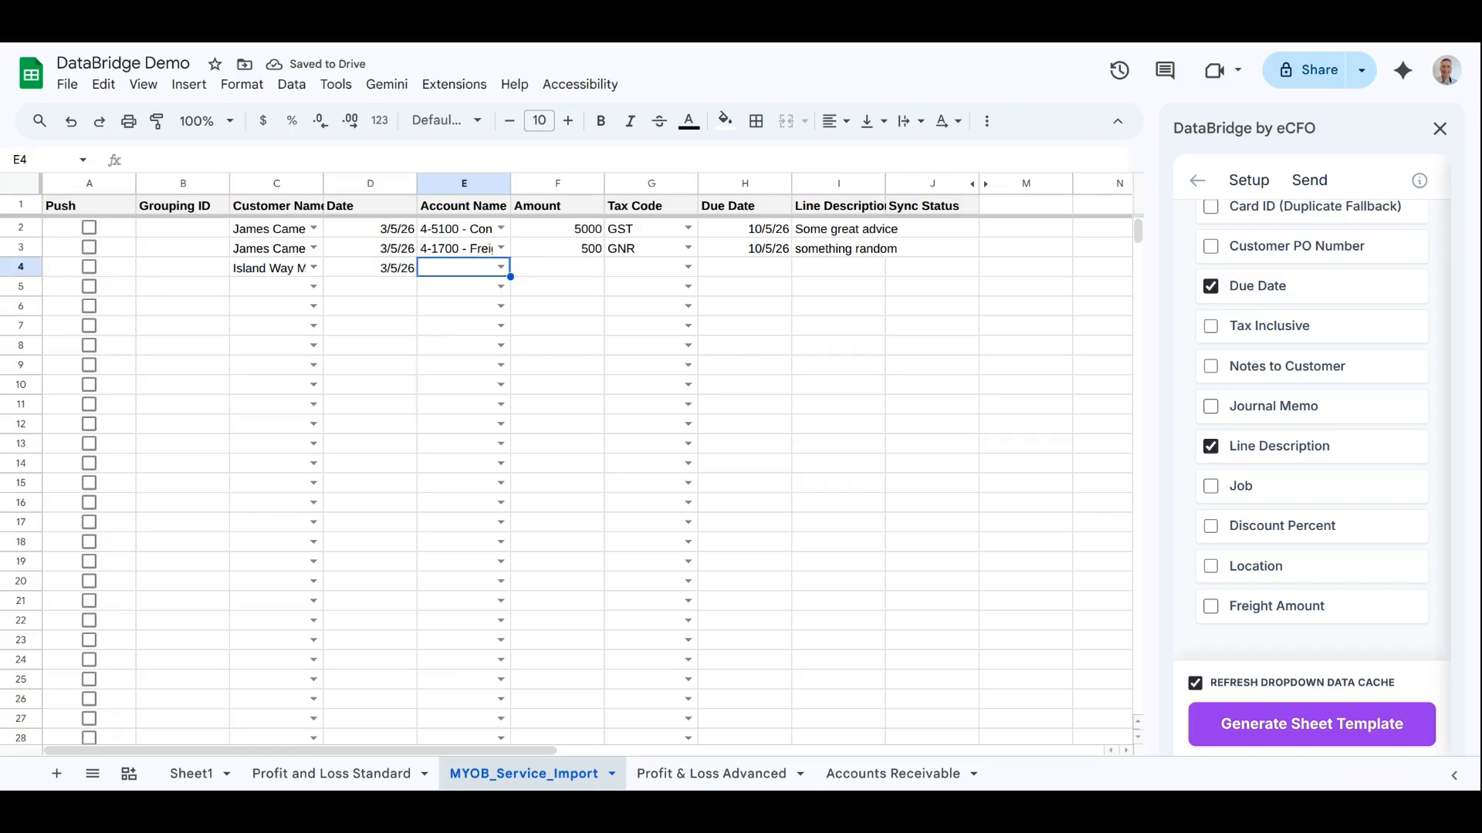
{"action": "type", "text": "con"}
{"action": "key", "text": "Down"}
{"action": "key", "text": "Return"}
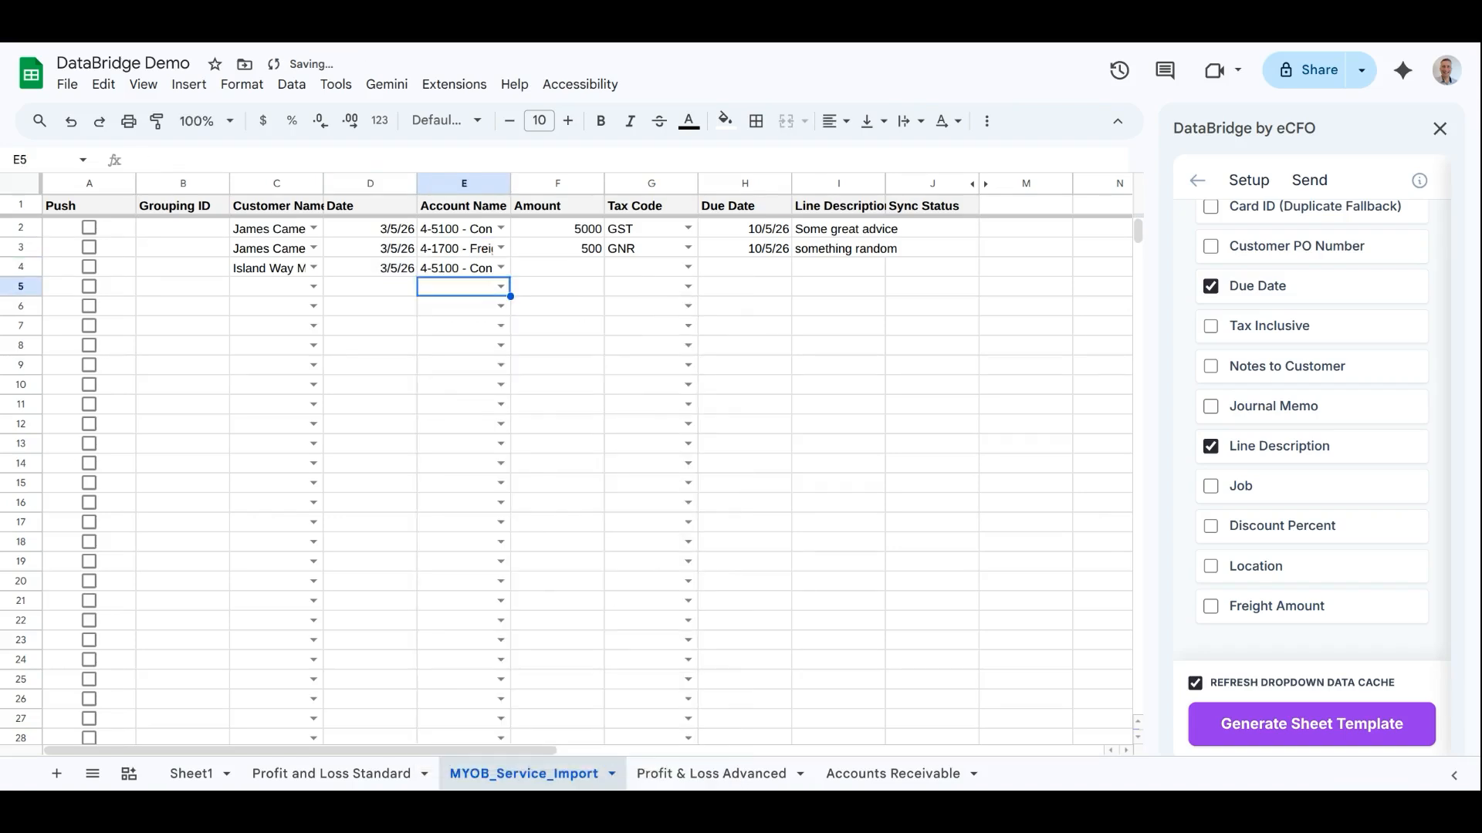
Enter an amount of 10000 in row 4.
{"action": "key", "text": "Up"}
{"action": "key", "text": "Right"}
{"action": "key", "text": "Right"}
{"action": "key", "text": "Left"}
{"action": "type", "text": "10000"}
{"action": "key", "text": "Return"}
Set the tax code in row 4 to GST.
{"action": "key", "text": "Up"}
{"action": "key", "text": "Right"}
{"action": "type", "text": "g"}
{"action": "key", "text": "Down"}
{"action": "key", "text": "Down"}
{"action": "key", "text": "Down"}
{"action": "key", "text": "Return"}
Fill the due date formula from row 3 down into row 4.
{"action": "key", "text": "Up"}
{"action": "key", "text": "Right"}
{"action": "key", "text": "Right"}
{"action": "key", "text": "Left"}
{"action": "key", "text": "Up"}
{"action": "key", "text": "shift+Down"}
{"action": "key", "text": "ctrl+d"}
Copy the line description "Some great advice" from row 2 into row 4.
{"action": "key", "text": "Right"}
{"action": "key", "text": "Down"}
{"action": "key", "text": "Up"}
{"action": "key", "text": "Up"}
{"action": "key", "text": "ctrl+c"}
{"action": "key", "text": "Down"}
{"action": "key", "text": "Down"}
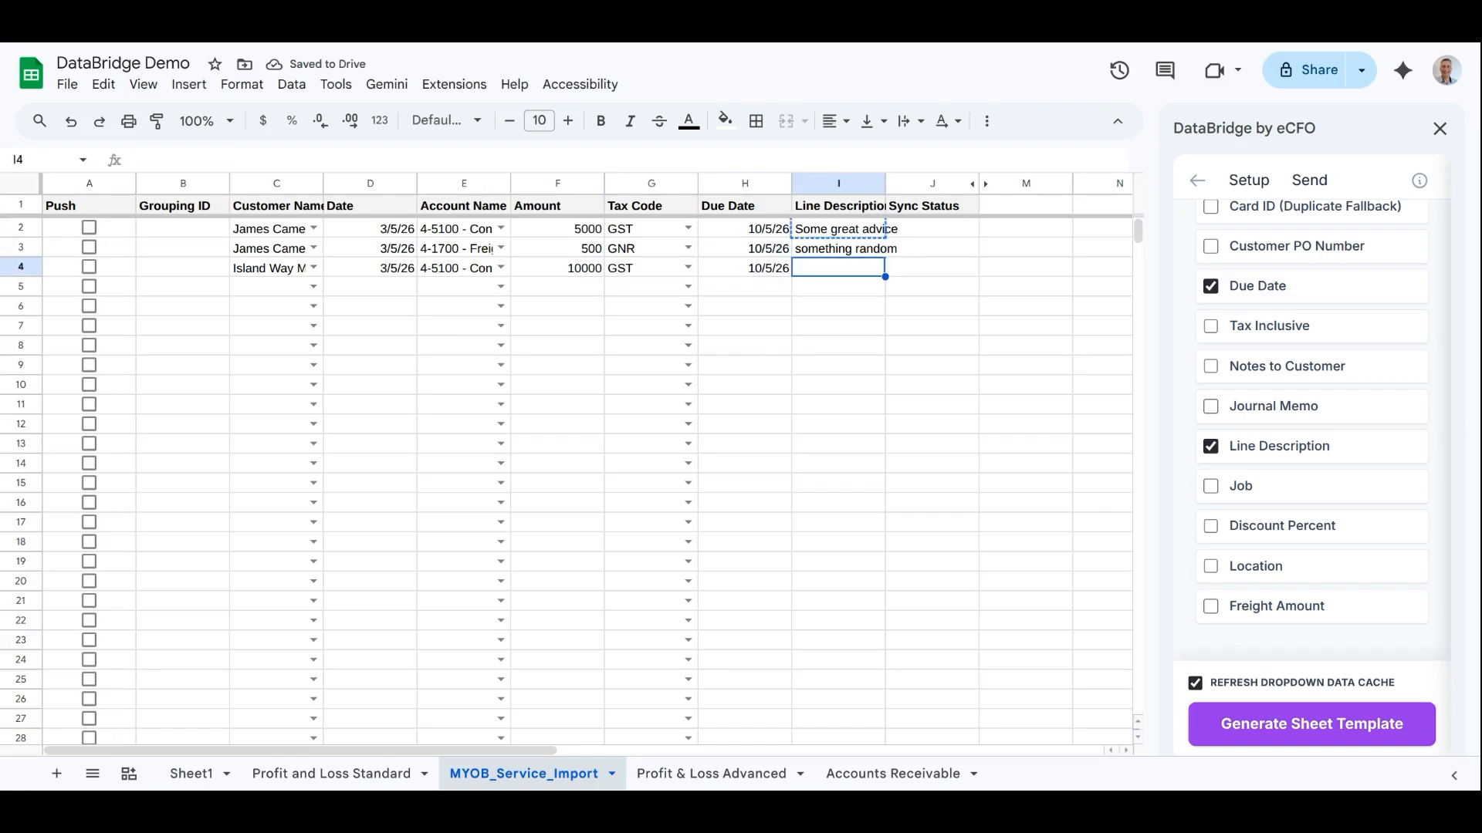
{"action": "key", "text": "ctrl+v"}
Tick the Push checkboxes for rows 2 to 4.
{"action": "key", "text": "Left"}
{"action": "key", "text": "Left"}
{"action": "key", "text": "Left"}
{"action": "key", "text": "Left"}
{"action": "key", "text": "Left"}
{"action": "key", "text": "Left"}
{"action": "key", "text": "Left"}
{"action": "key", "text": "Left"}
{"action": "key", "text": "shift+Up"}
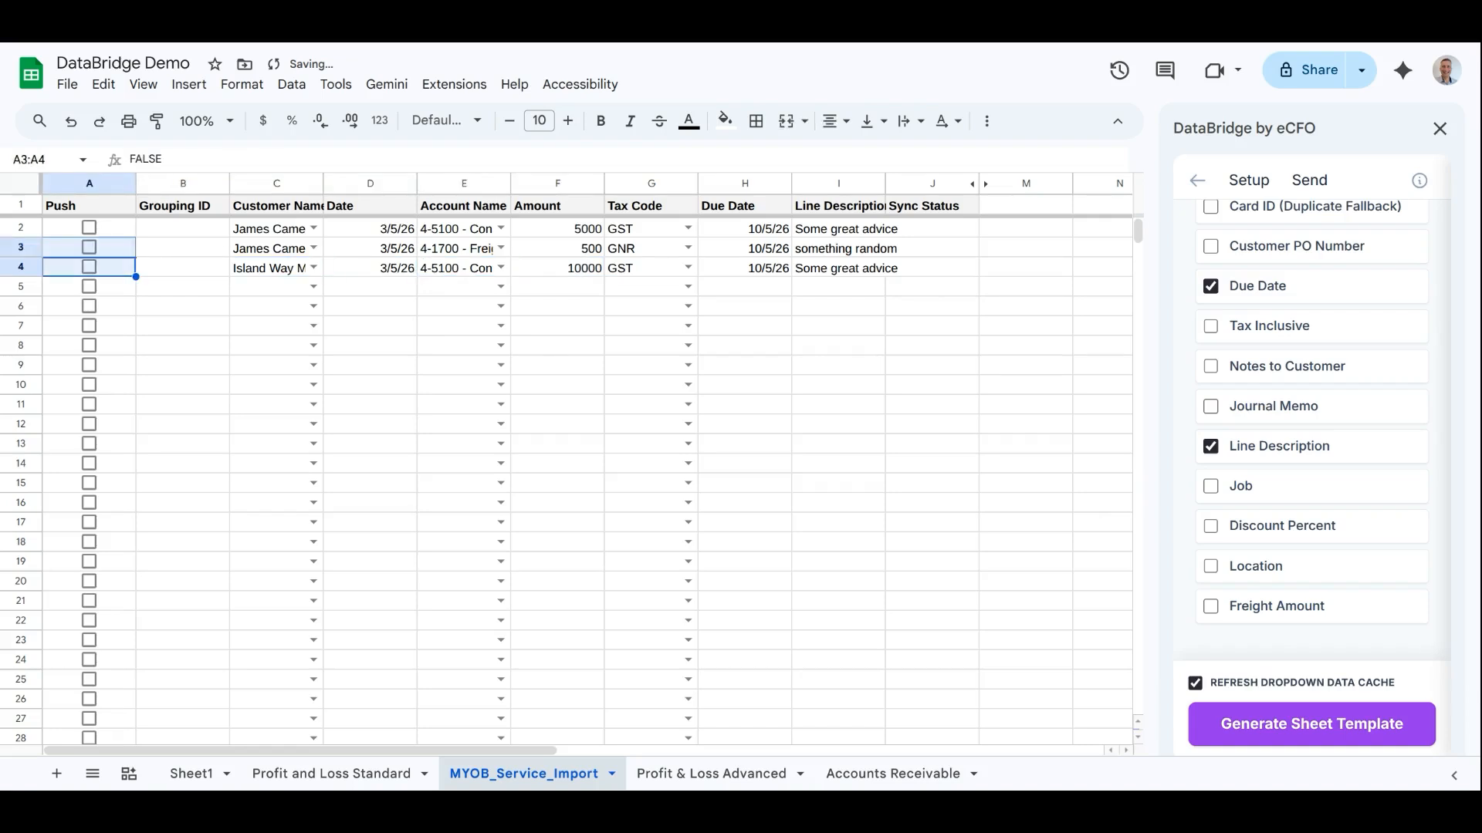
{"action": "key", "text": "shift+Up"}
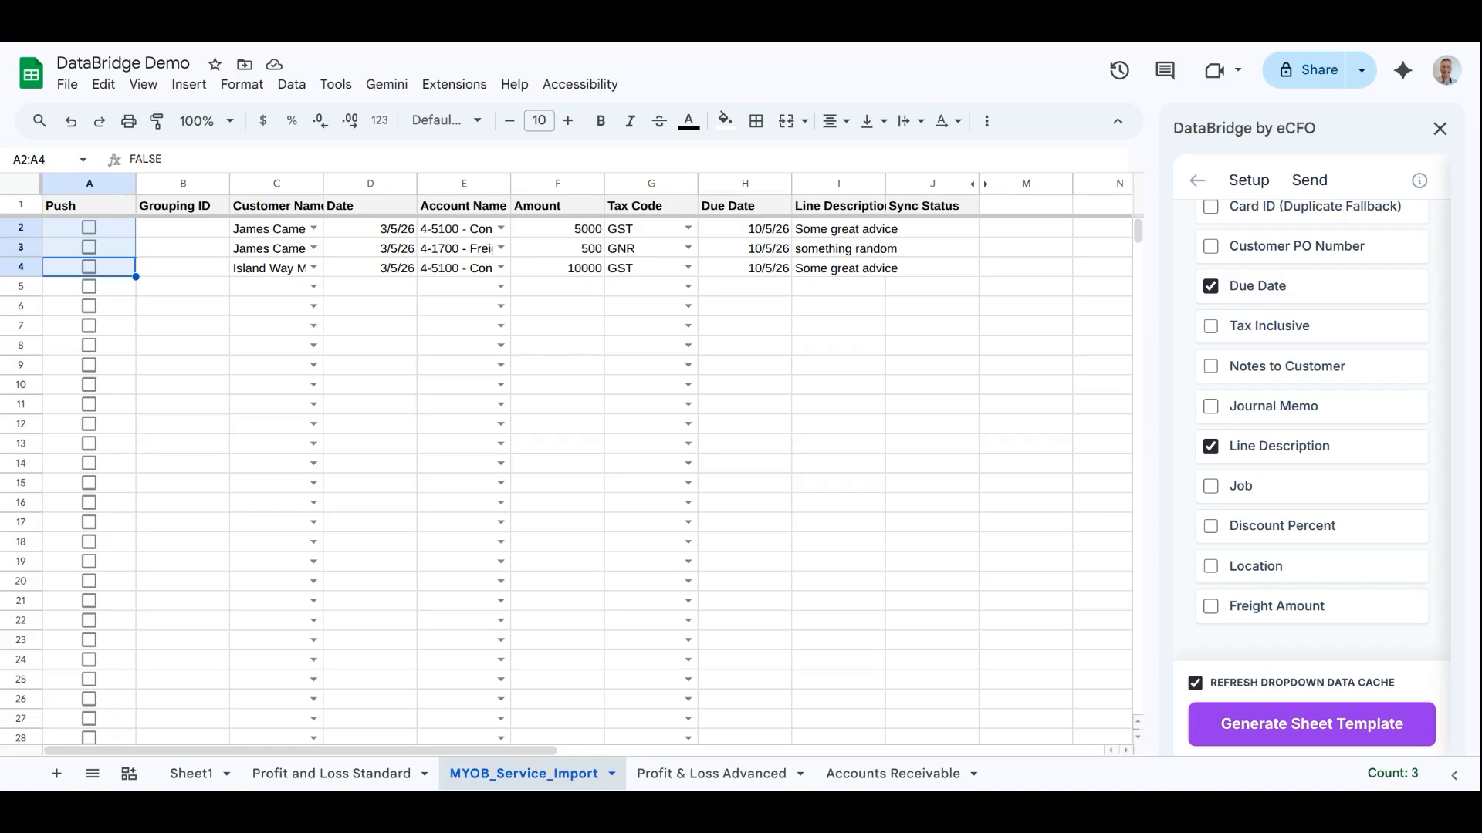
{"action": "key", "text": "space"}
Enter grouping ID 1 for rows 2 and 3, and grouping ID 2 for row 4.
{"action": "left_click", "coordinate": [193, 230]}
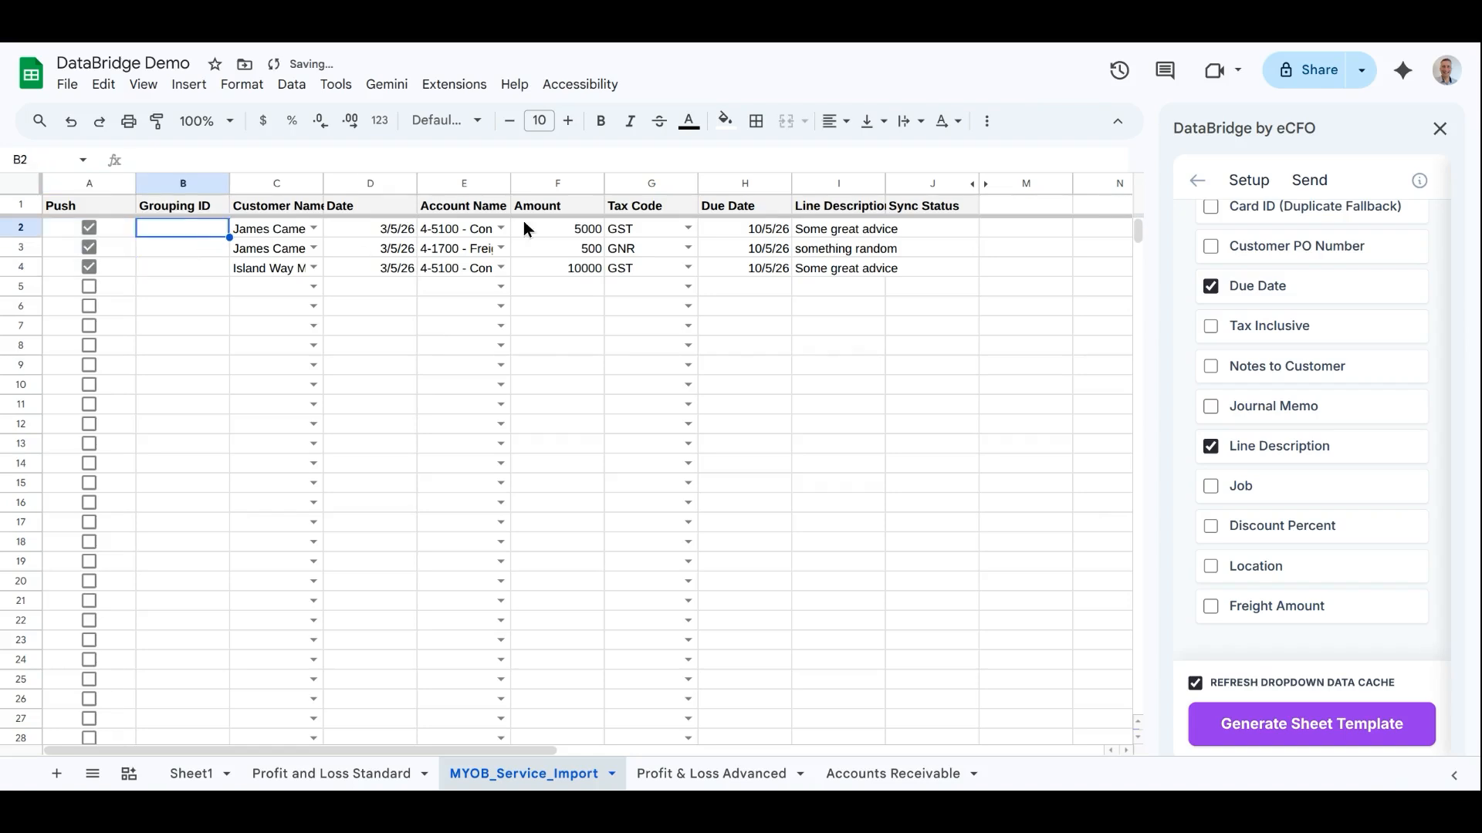
{"action": "type", "text": "1"}
{"action": "key", "text": "Return"}
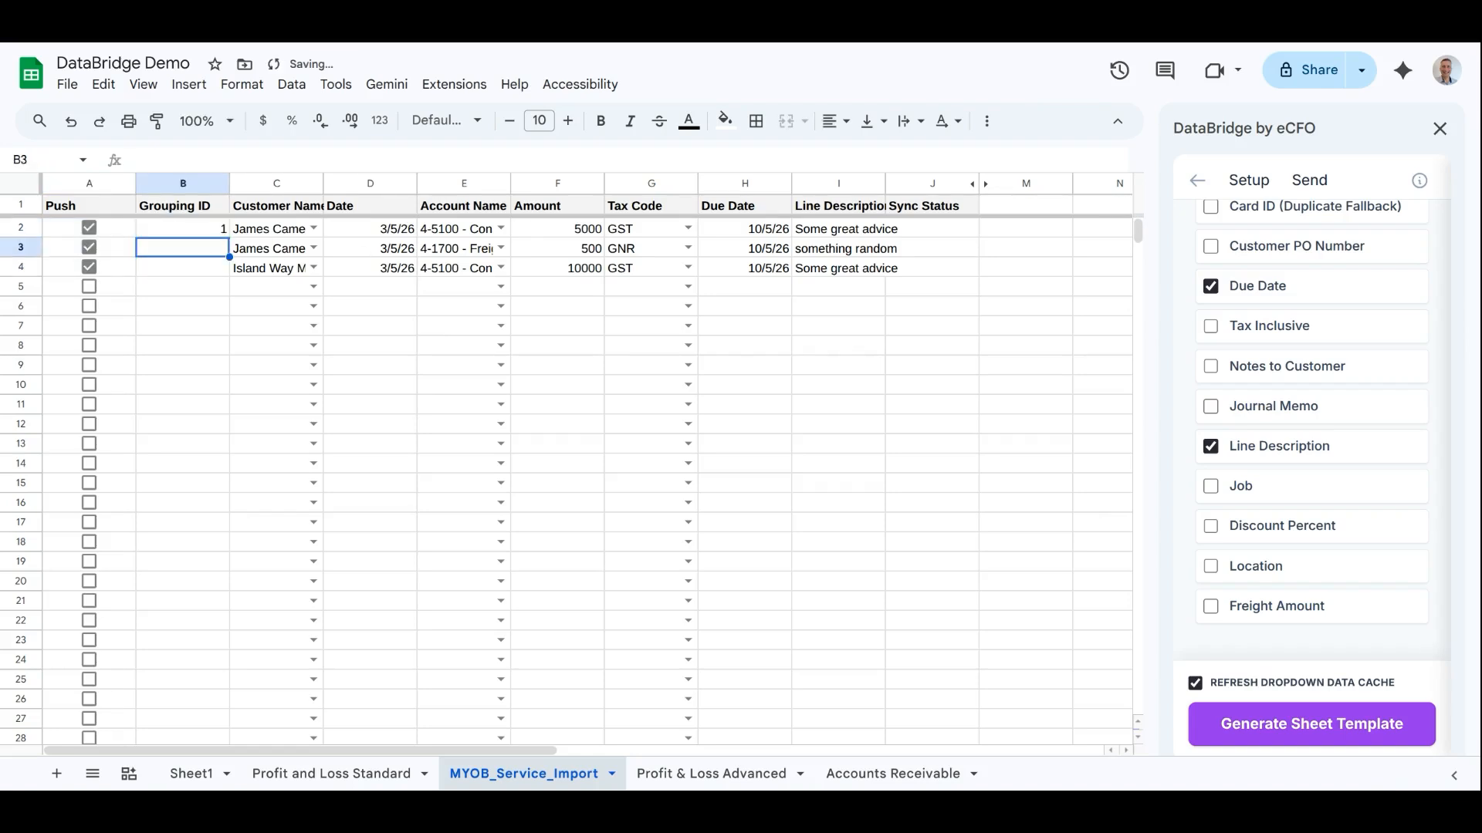
{"action": "type", "text": "1"}
{"action": "key", "text": "Return"}
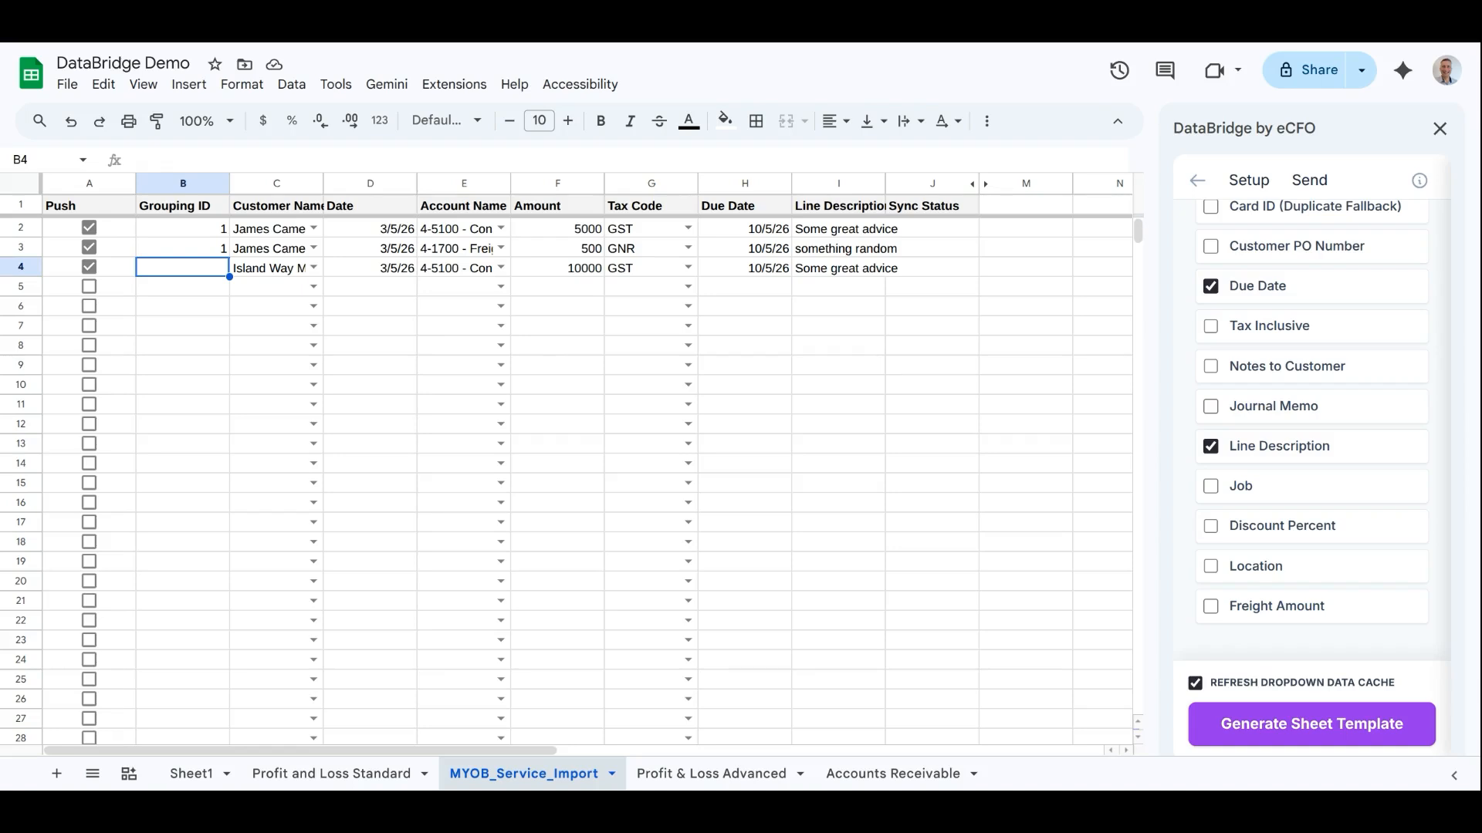
{"action": "type", "text": "2"}
{"action": "key", "text": "Return"}
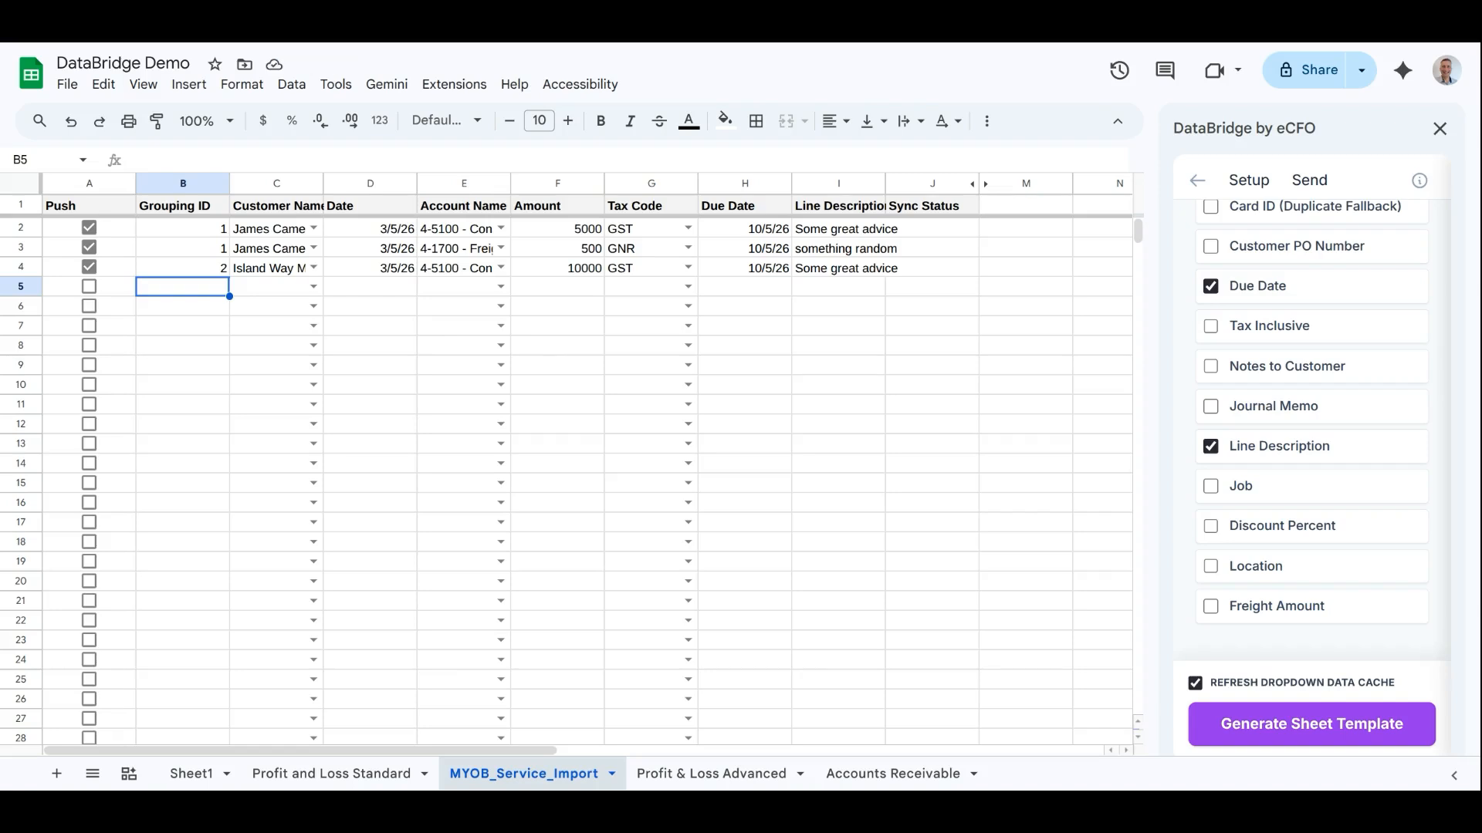
Replace the grouping ID in row 4 with A.
{"action": "key", "text": "Up"}
{"action": "type", "text": "A"}
{"action": "key", "text": "Return"}
Check the grouping ID, customer name, date and due date of the grouped lines in rows 2 and 3.
{"action": "left_click", "coordinate": [197, 231]}
{"action": "left_click", "coordinate": [188, 246]}
{"action": "left_click", "coordinate": [254, 230]}
{"action": "left_click", "coordinate": [263, 246]}
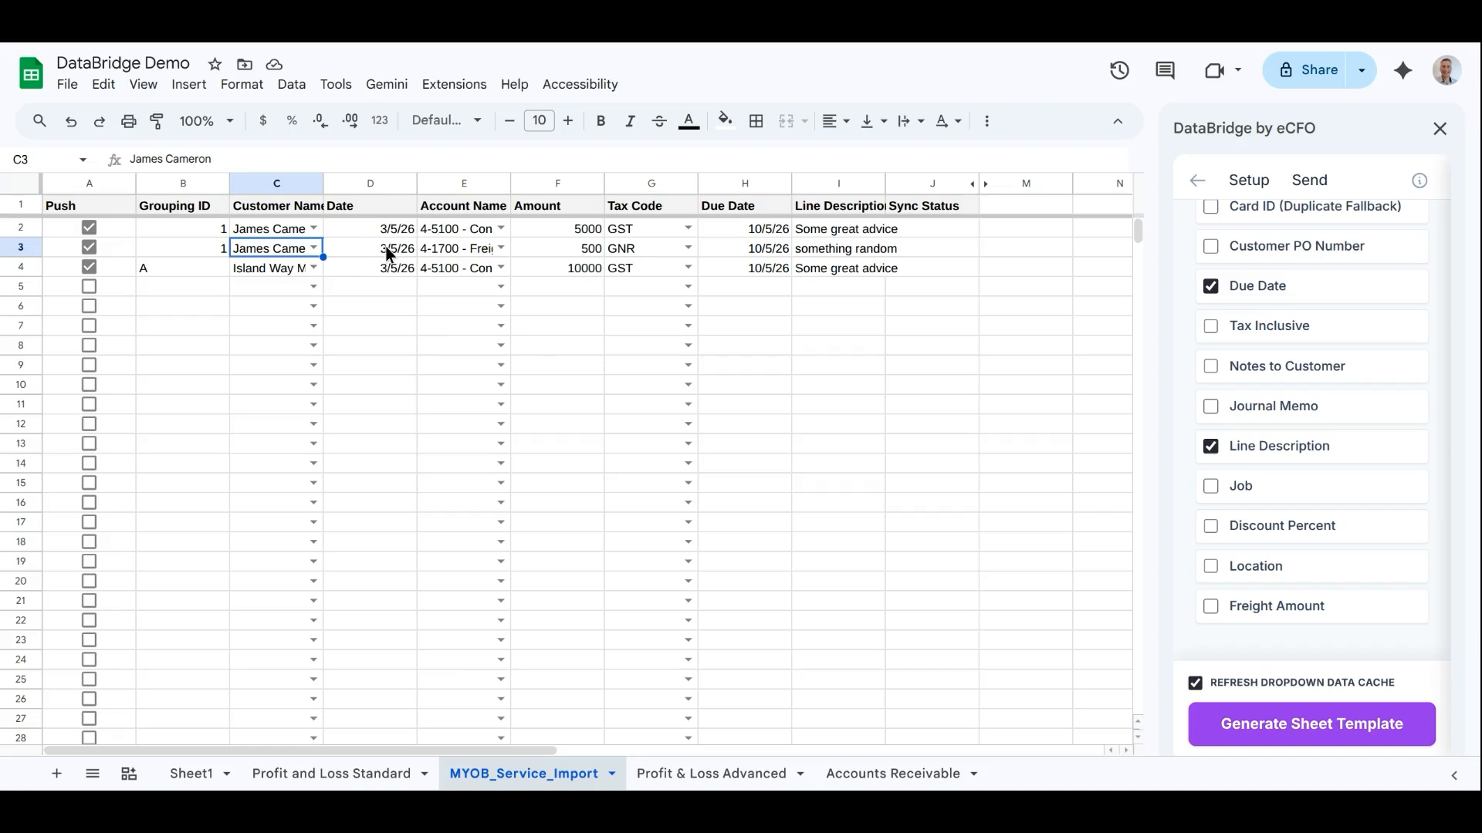
{"action": "left_click", "coordinate": [392, 244]}
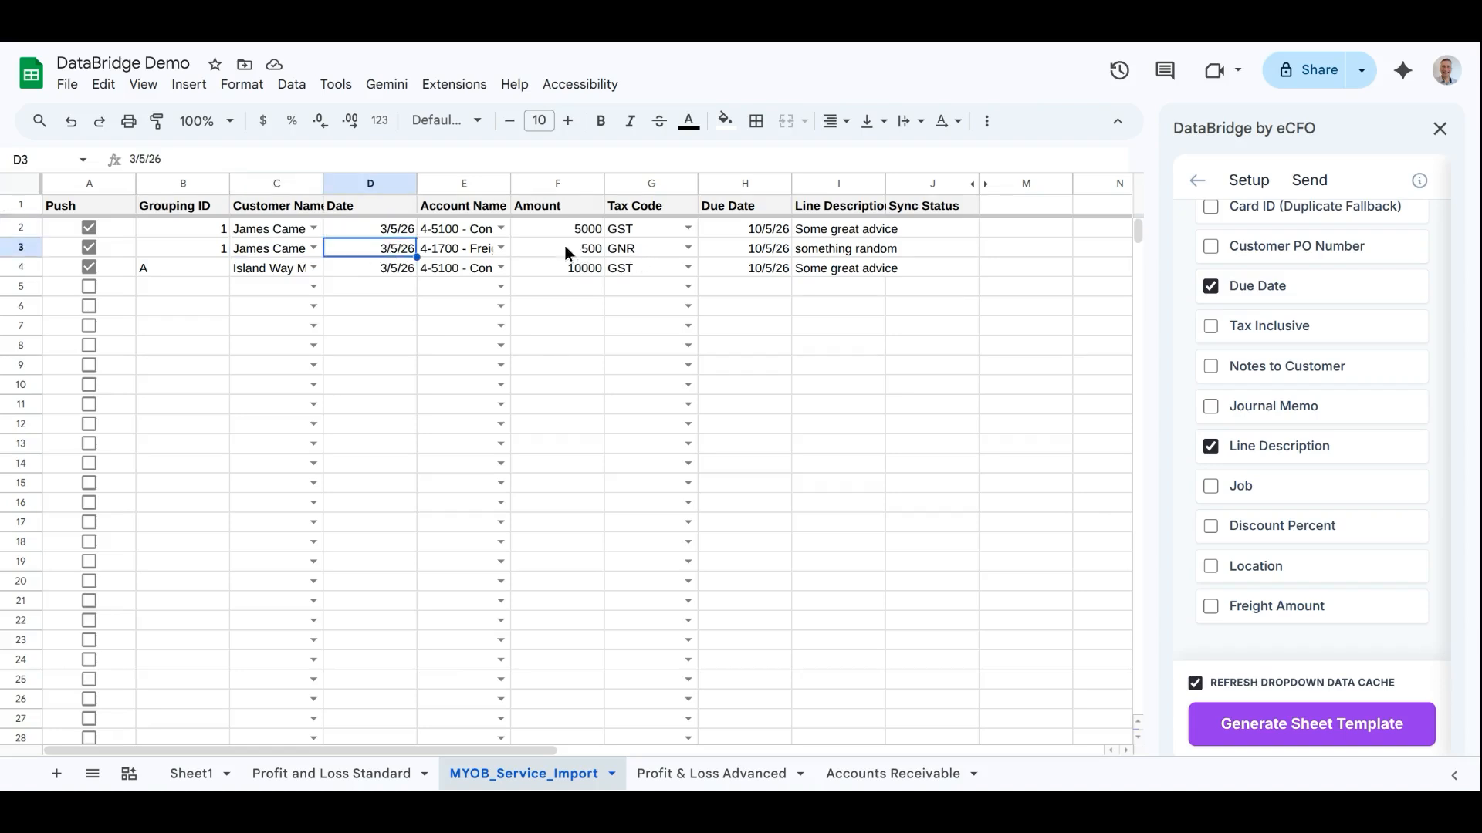
{"action": "left_click", "coordinate": [781, 247]}
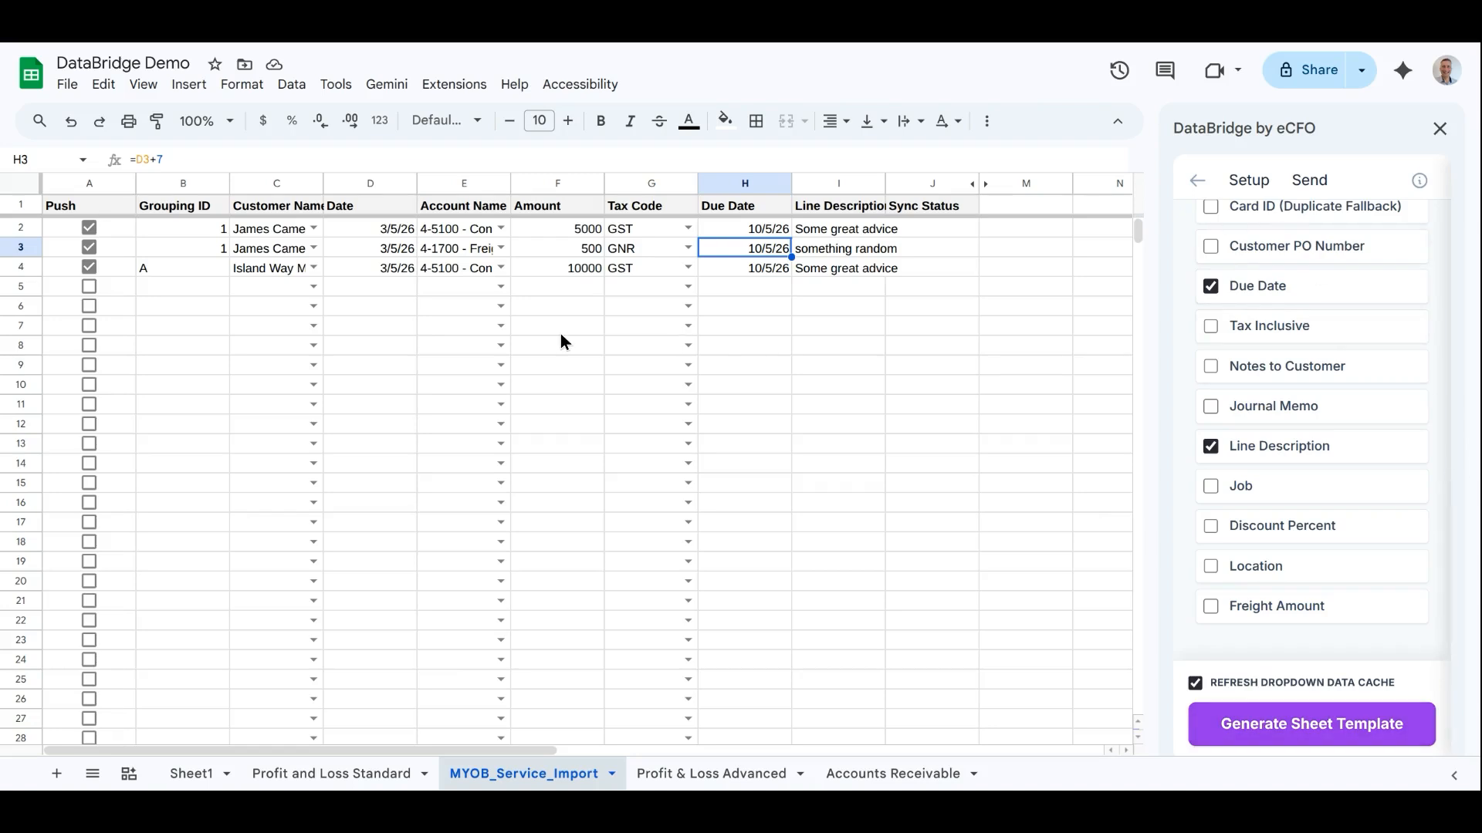
Select MYOB_Service_Import as the source data sheet for sending and run the pre-flight validation.
{"action": "left_click", "coordinate": [1312, 182]}
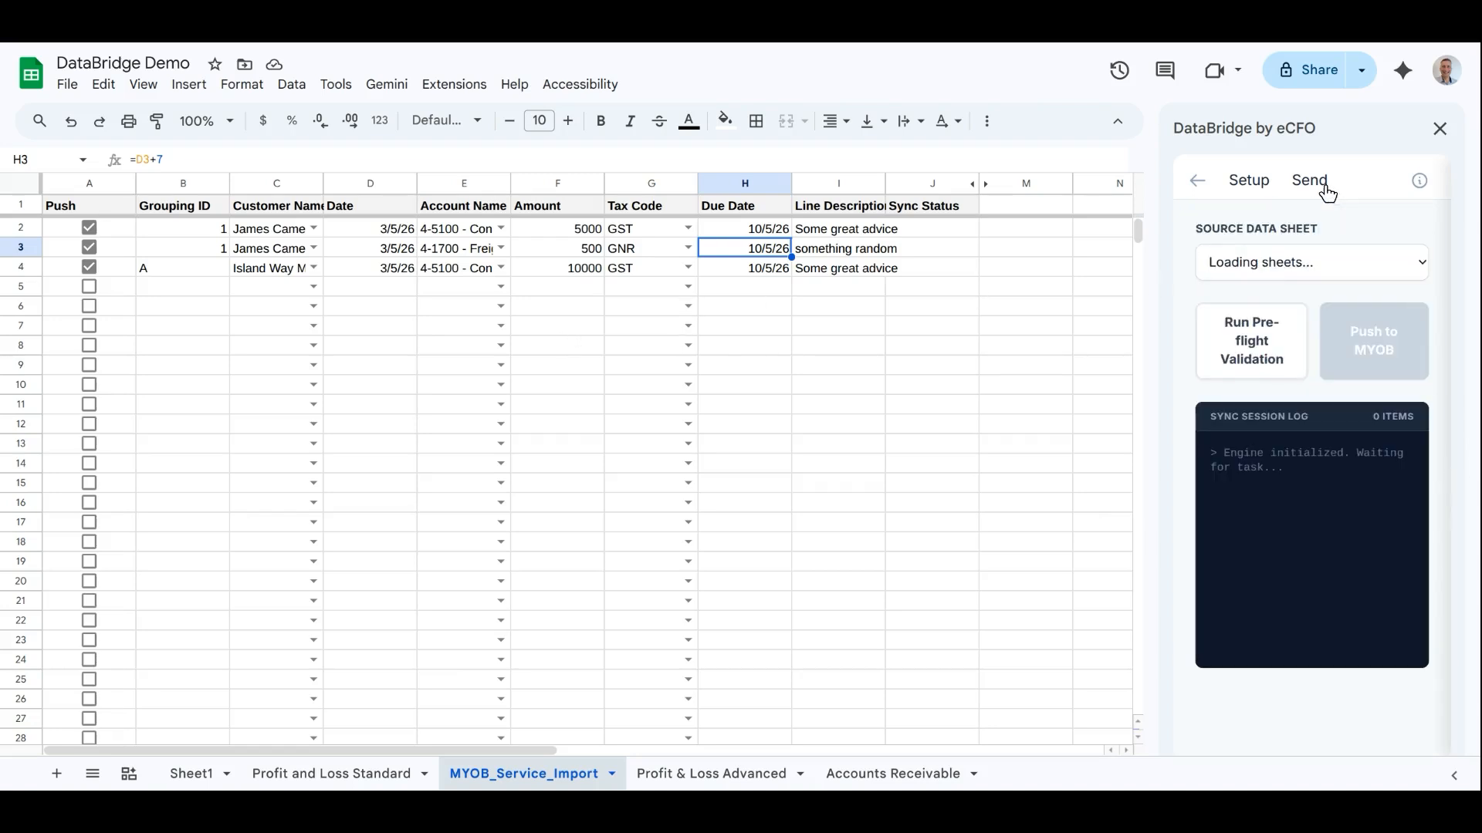
{"action": "left_click", "coordinate": [1252, 357]}
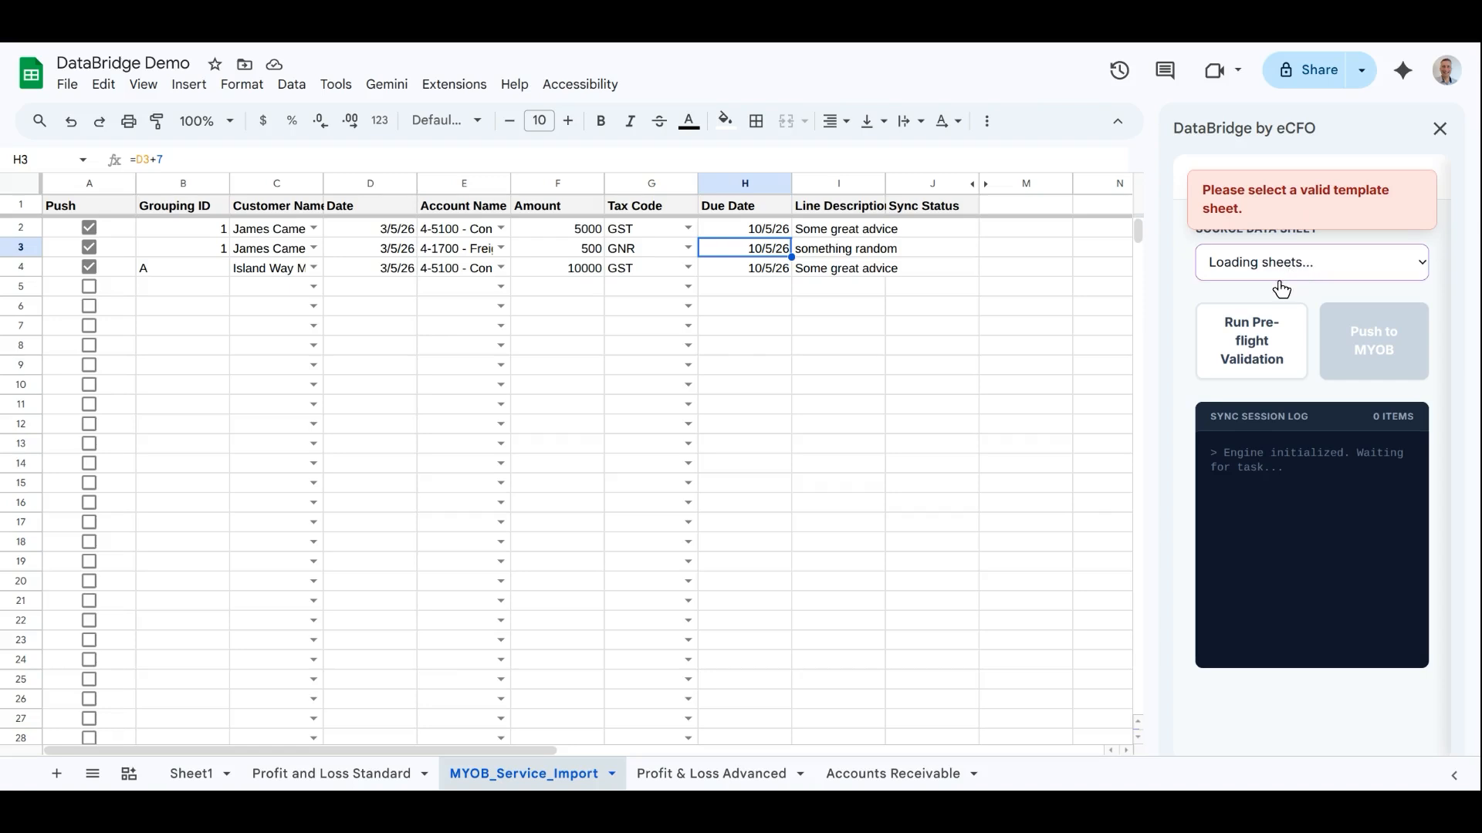
{"action": "left_click", "coordinate": [1270, 264]}
{"action": "left_click", "coordinate": [1268, 265]}
{"action": "left_click", "coordinate": [1250, 318]}
{"action": "left_click", "coordinate": [1255, 357]}
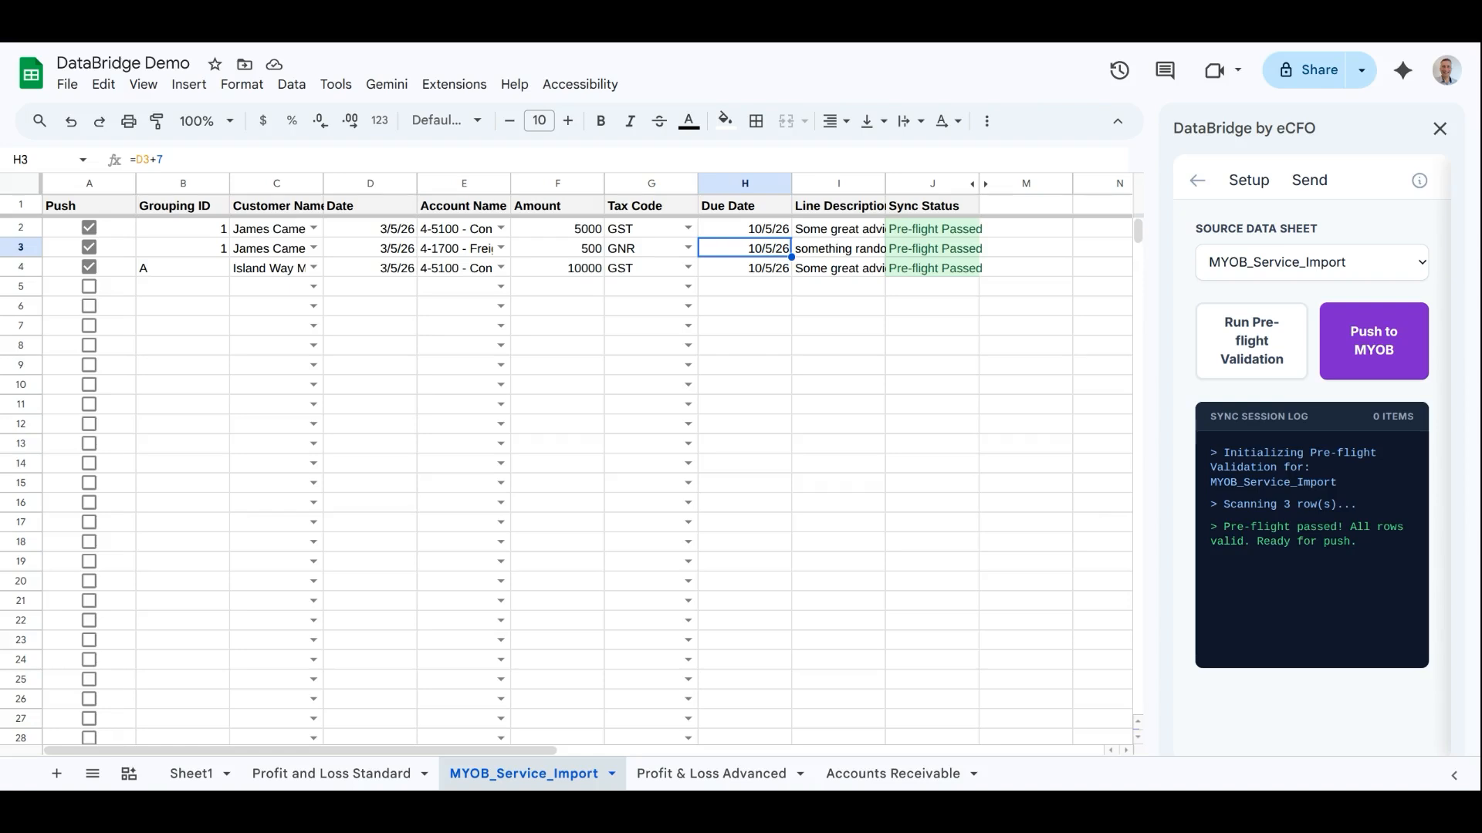
Push the ticked invoices to MYOB and inspect the sync status details of row 2.
{"action": "left_click", "coordinate": [1399, 352]}
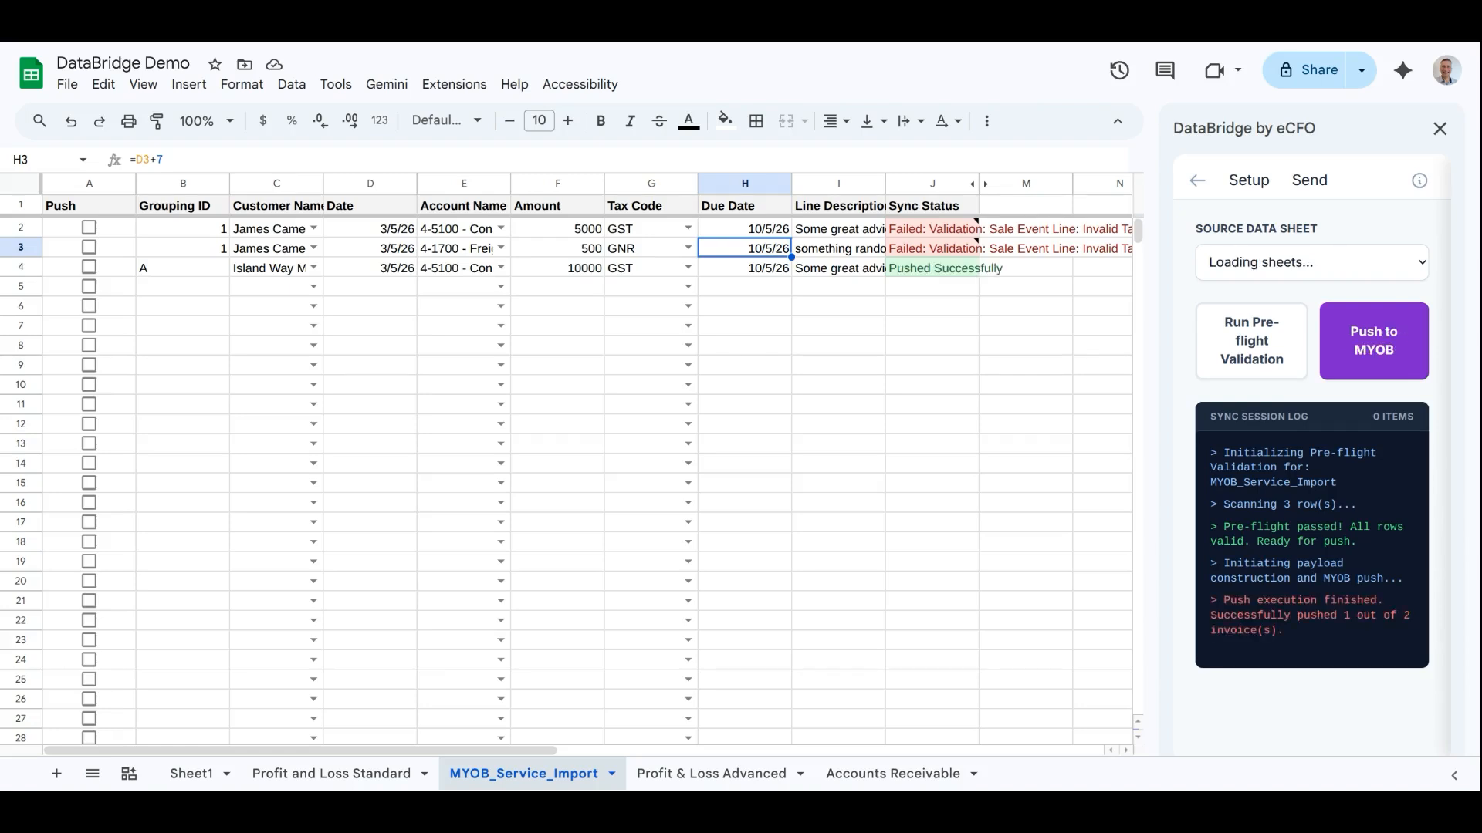
{"action": "left_click", "coordinate": [910, 233]}
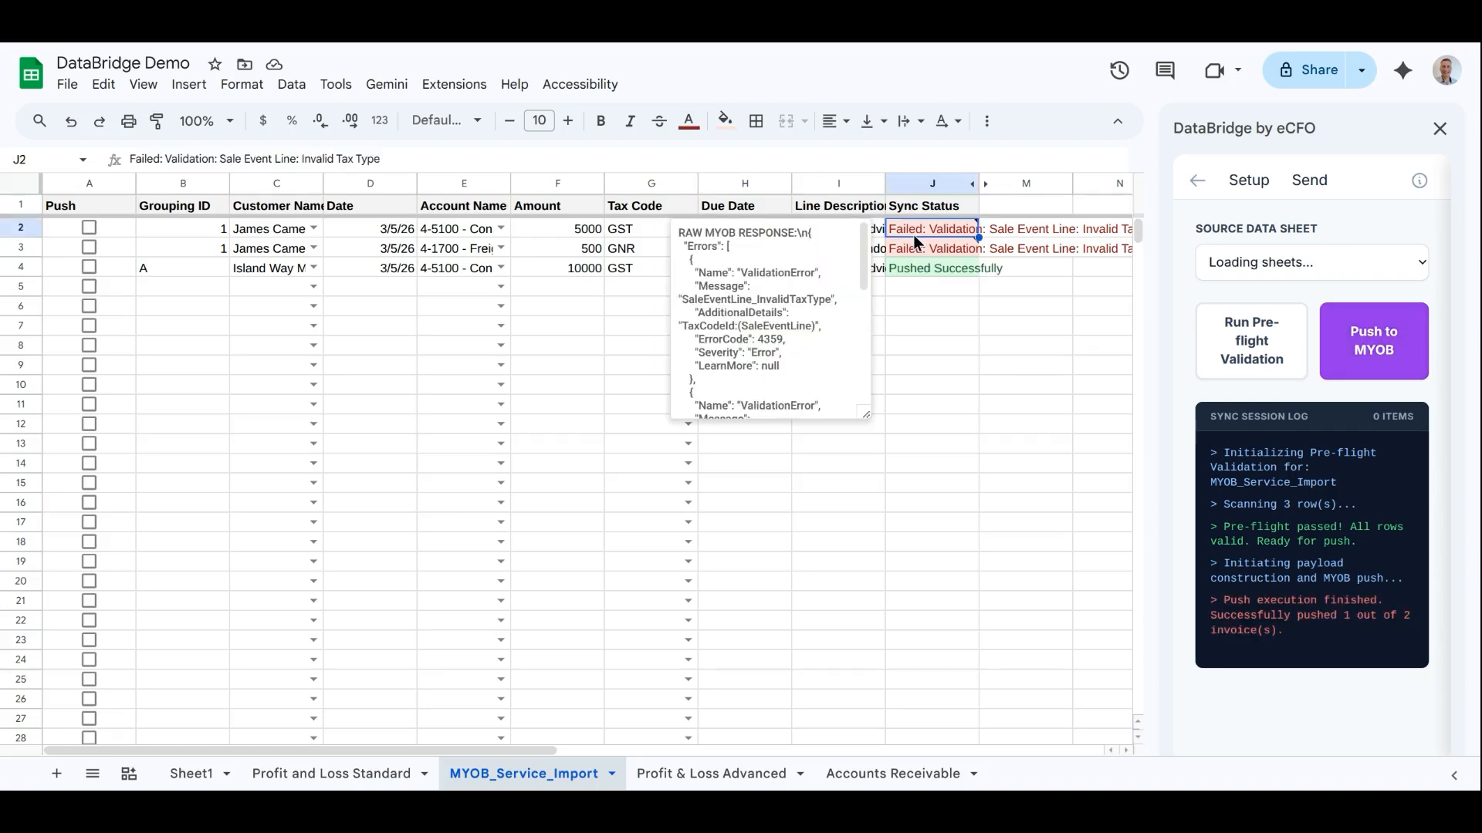
{"action": "left_click", "coordinate": [1026, 267]}
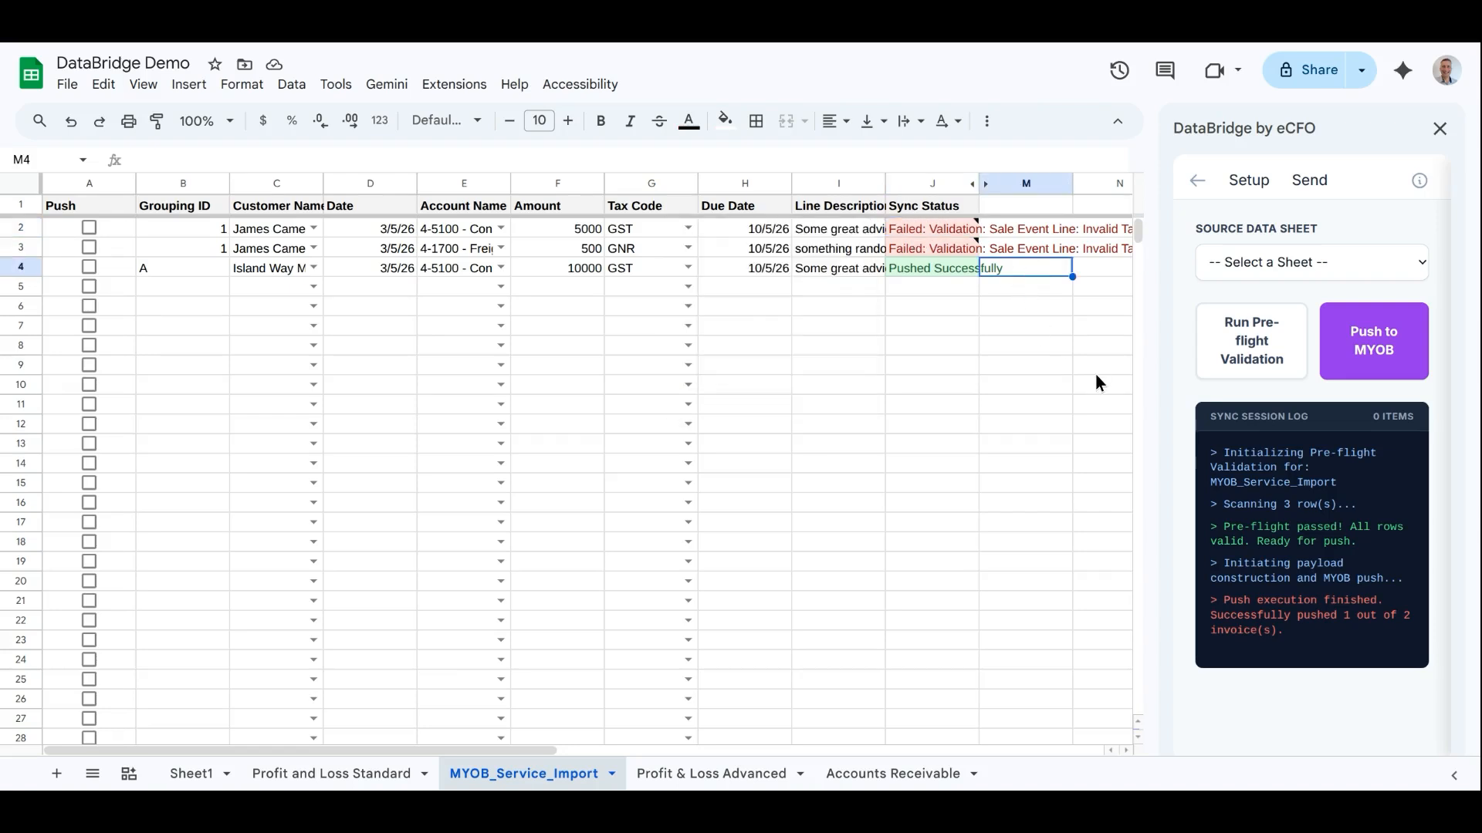
{"action": "key", "text": "Right"}
{"action": "key", "text": "Right"}
{"action": "key", "text": "Up"}
{"action": "key", "text": "Left"}
{"action": "key", "text": "Left"}
{"action": "key", "text": "Left"}
{"action": "key", "text": "Left"}
{"action": "key", "text": "Left"}
{"action": "key", "text": "Left"}
{"action": "key", "text": "Left"}
{"action": "key", "text": "Left"}
{"action": "key", "text": "Left"}
{"action": "key", "text": "Left"}
{"action": "key", "text": "Left"}
{"action": "key", "text": "Left"}
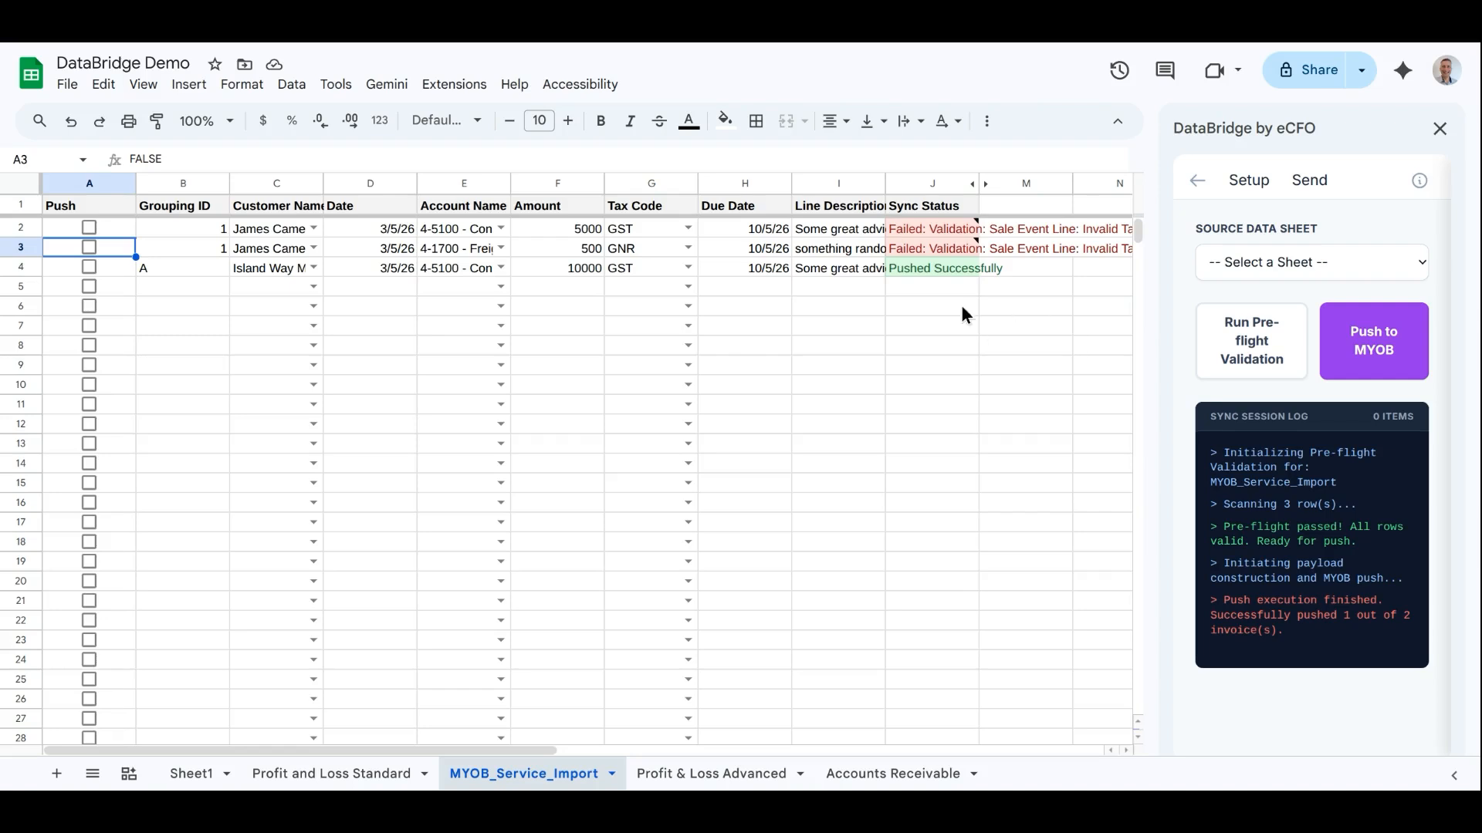
Change the tax code in row 3 to FRE.
{"action": "left_click", "coordinate": [686, 249]}
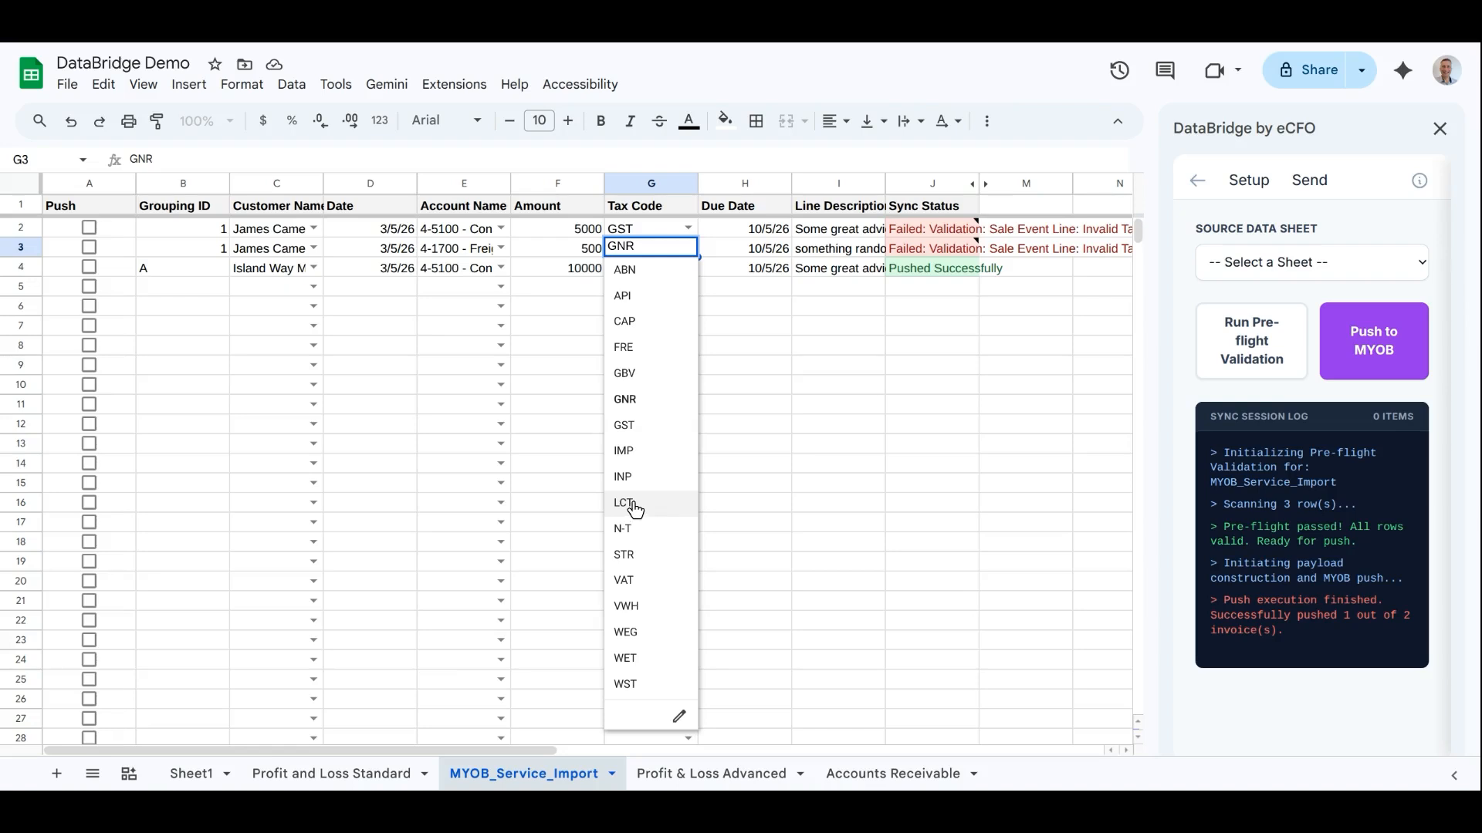
{"action": "left_click", "coordinate": [637, 349]}
{"action": "left_click", "coordinate": [807, 347]}
Clear the sync status text in rows 2 and 3.
{"action": "left_click_drag", "start_coordinate": [899, 229], "coordinate": [915, 245]}
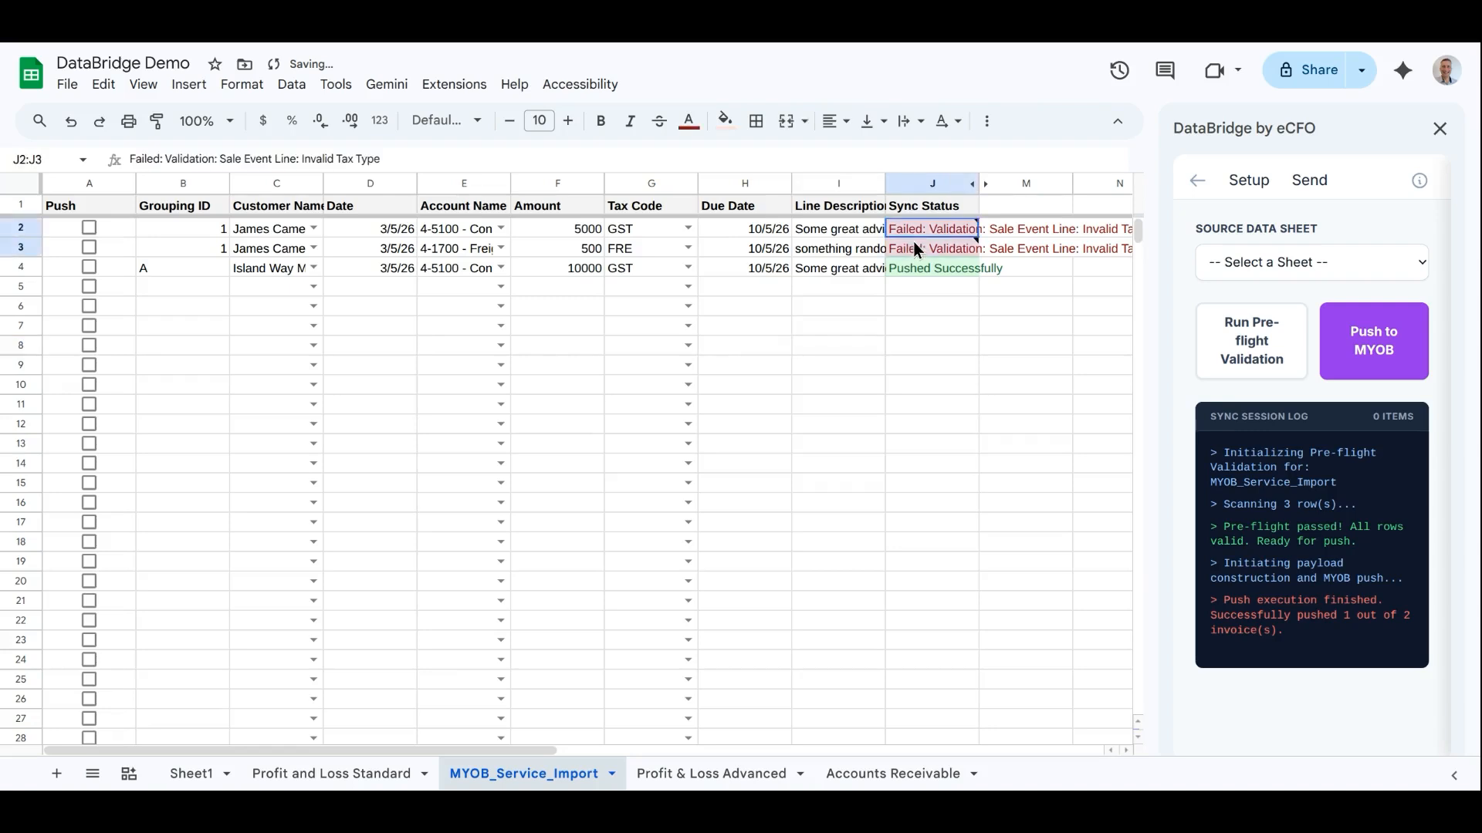
{"action": "key", "text": "Delete"}
{"action": "key", "text": "Up"}
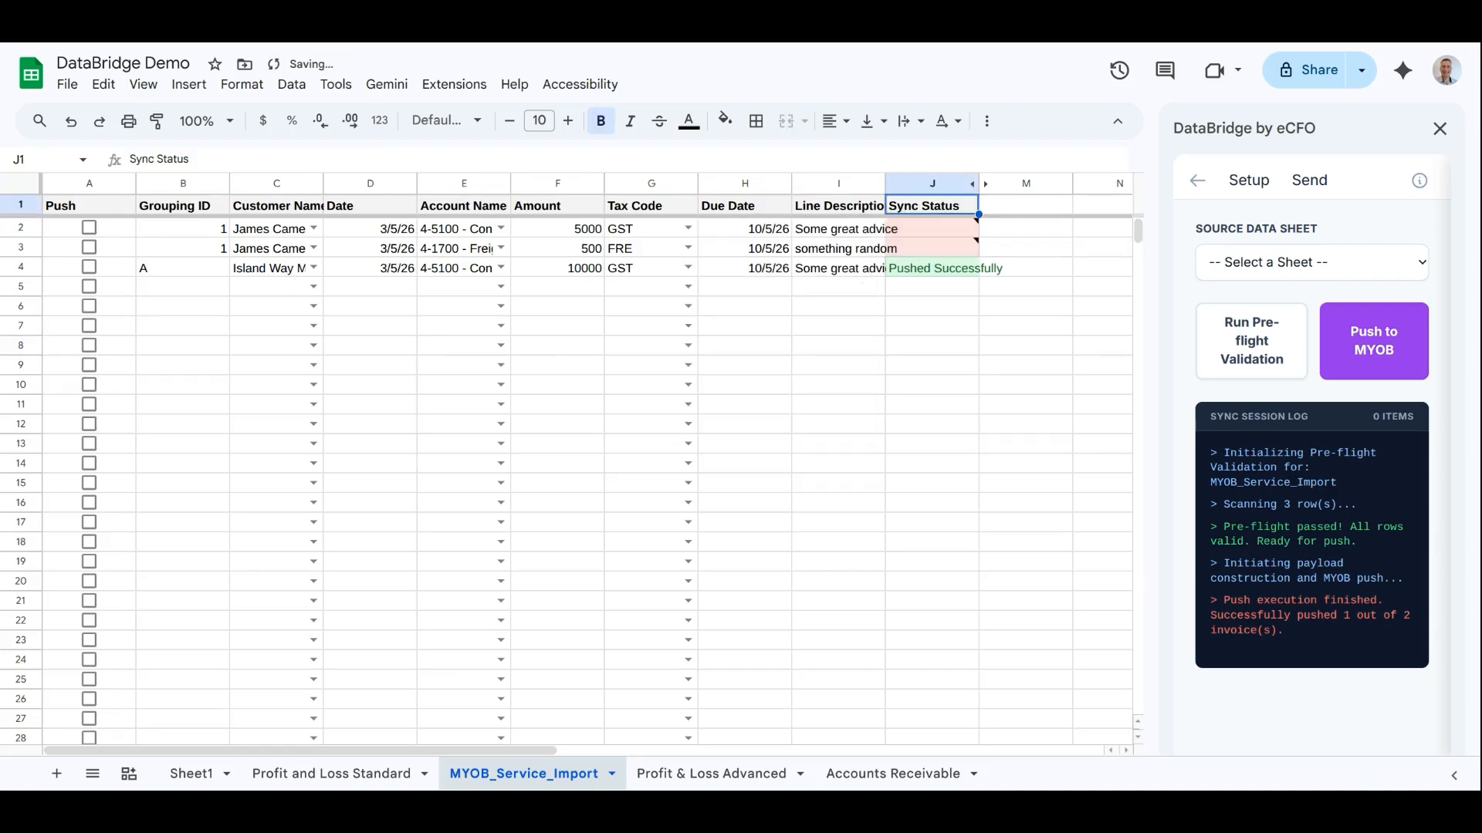
Mark rows 2 and 3 of MYOB_Service_Import for pushing, run the pre-flight validation and push them to MYOB.
{"action": "left_click", "coordinate": [1258, 337]}
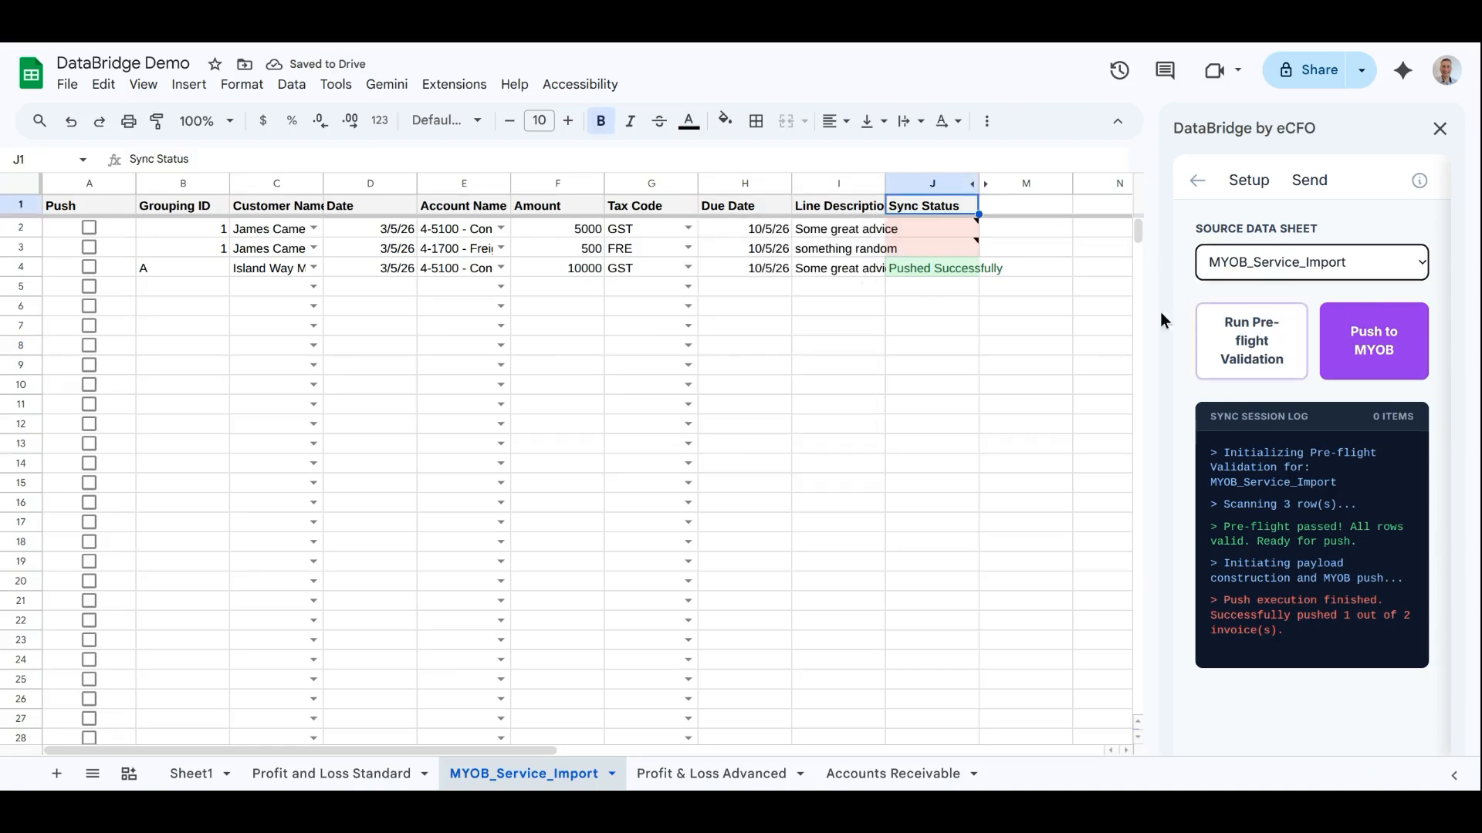
{"action": "left_click", "coordinate": [89, 227]}
{"action": "left_click", "coordinate": [89, 248]}
{"action": "left_click", "coordinate": [1248, 346]}
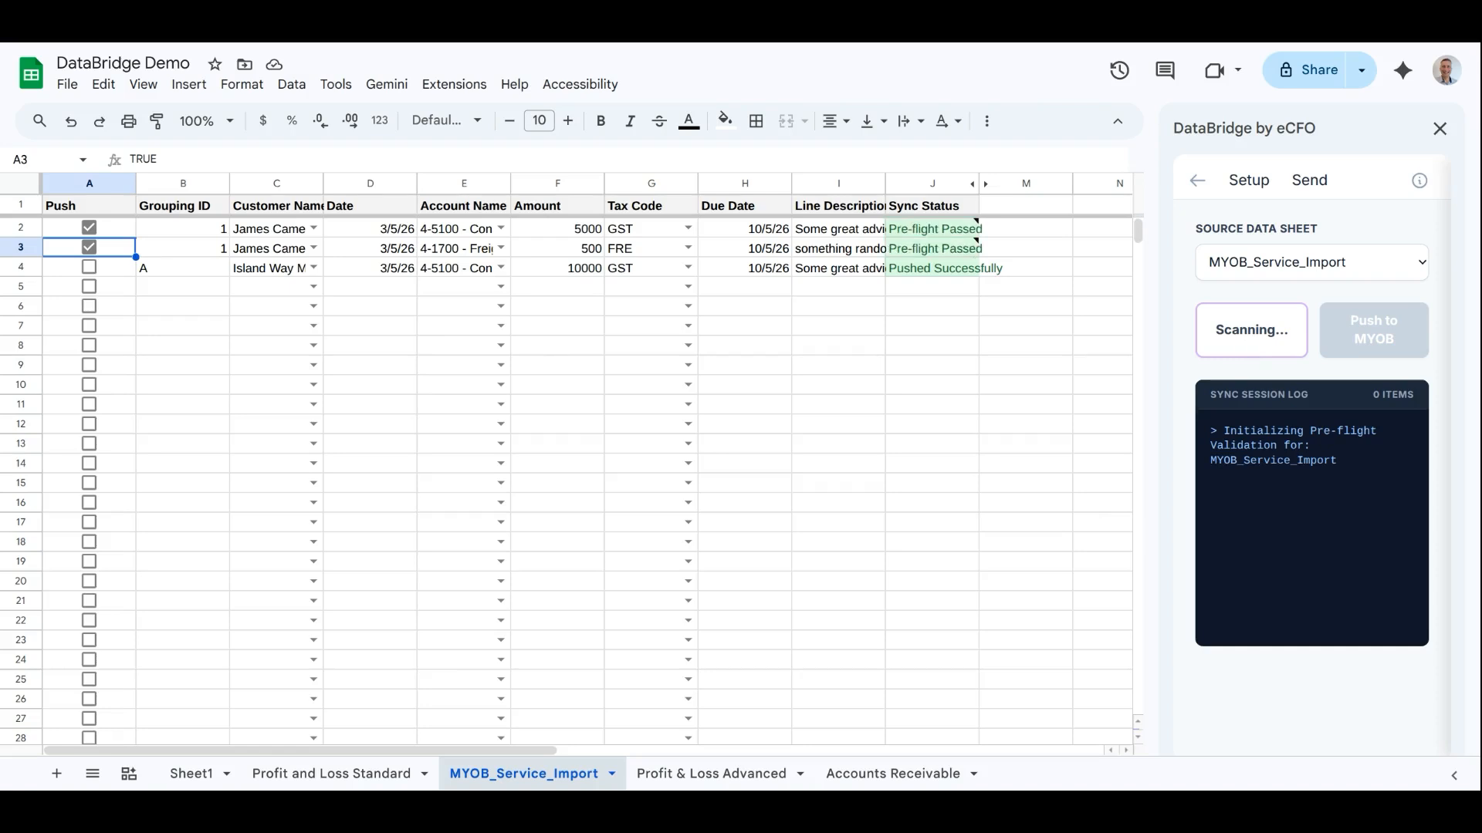
{"action": "left_click", "coordinate": [1378, 353]}
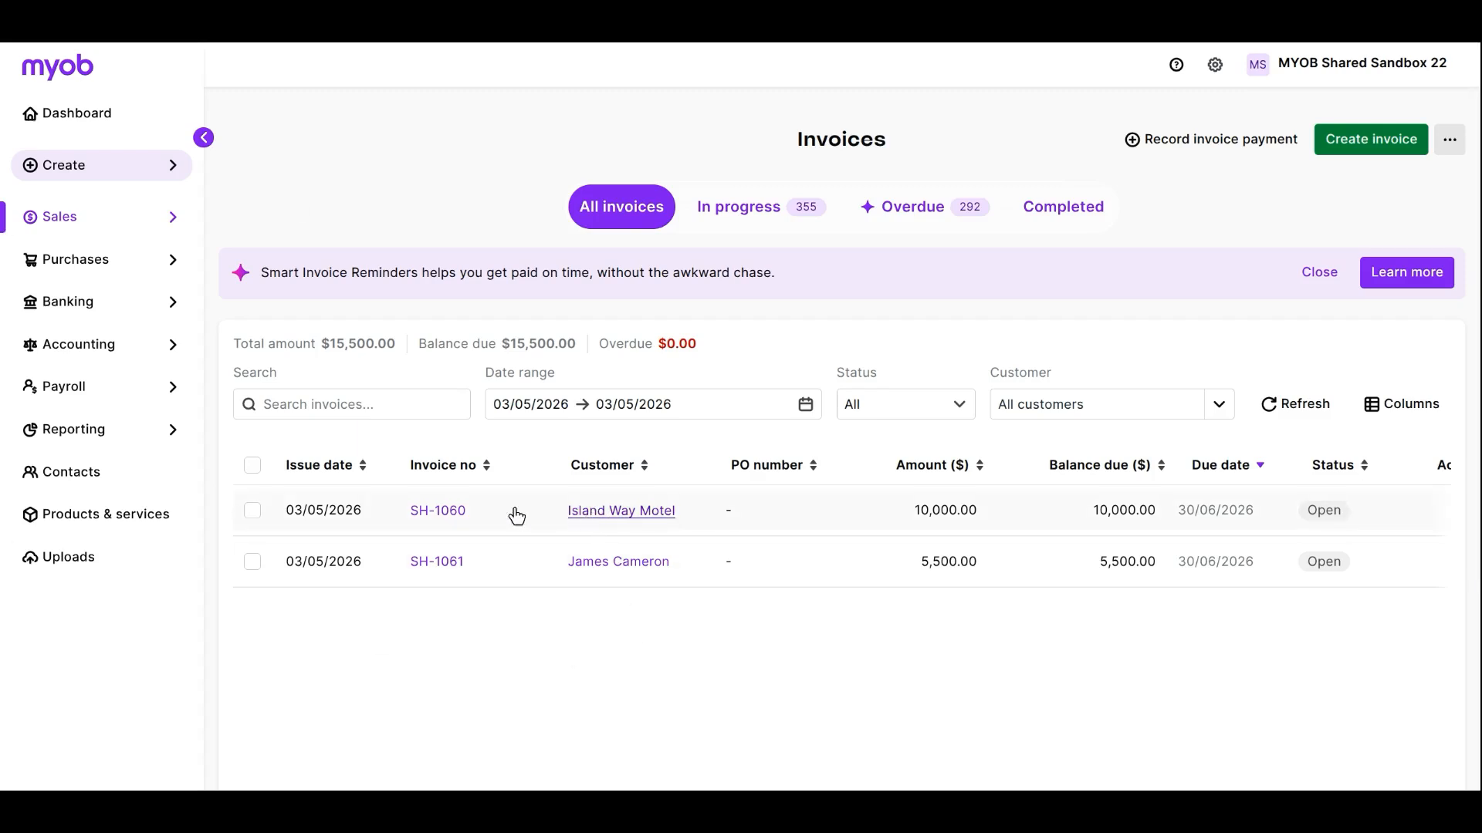
In MYOB, review the Island Way Motel invoice's line items and totals, then return to the invoice list.
{"action": "left_click", "coordinate": [460, 511]}
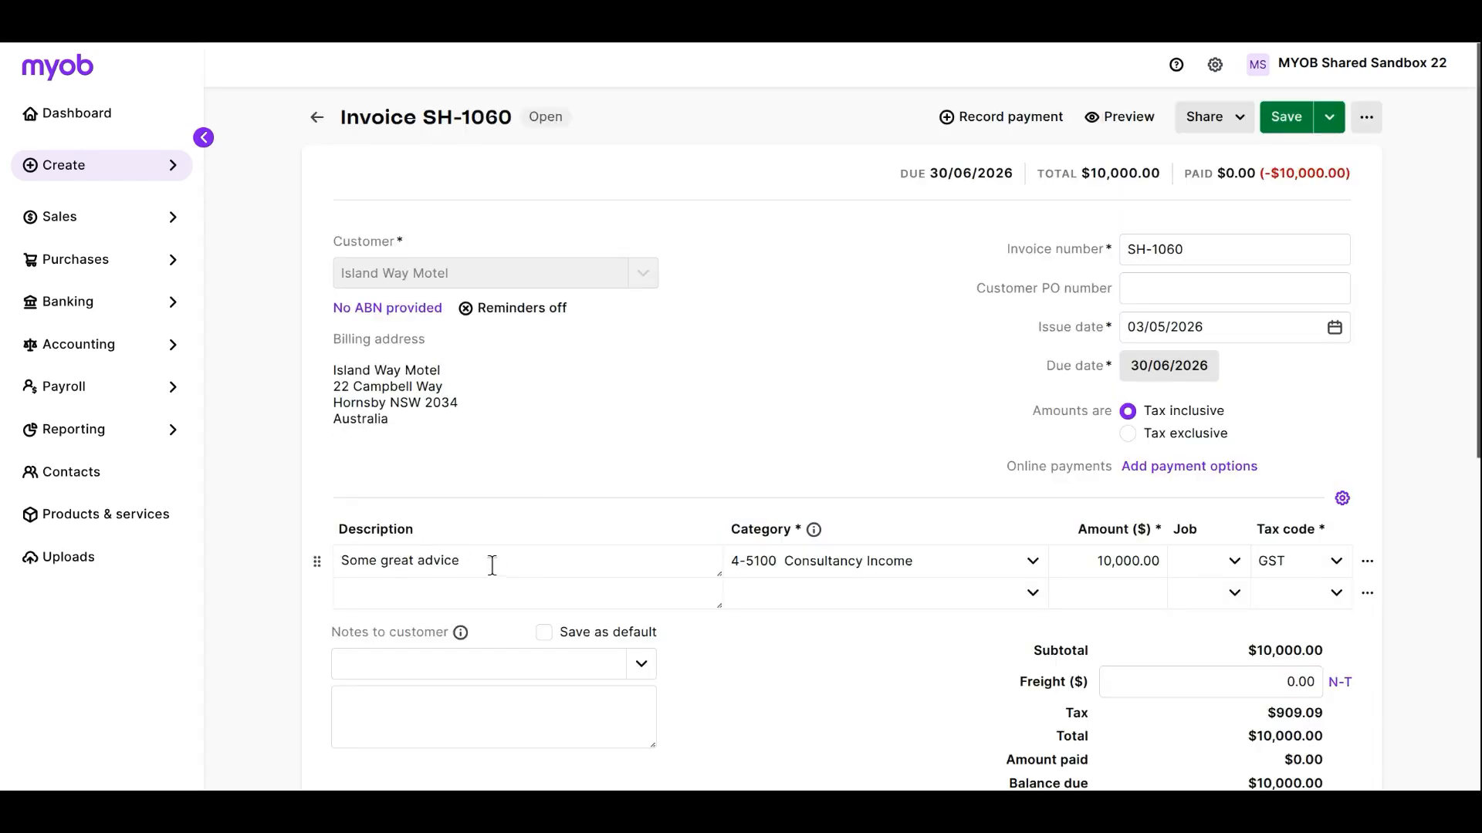
{"action": "scroll", "coordinate": [784, 514], "scroll_direction": "down", "scroll_amount": 8}
{"action": "scroll", "coordinate": [787, 520], "scroll_direction": "up", "scroll_amount": 8}
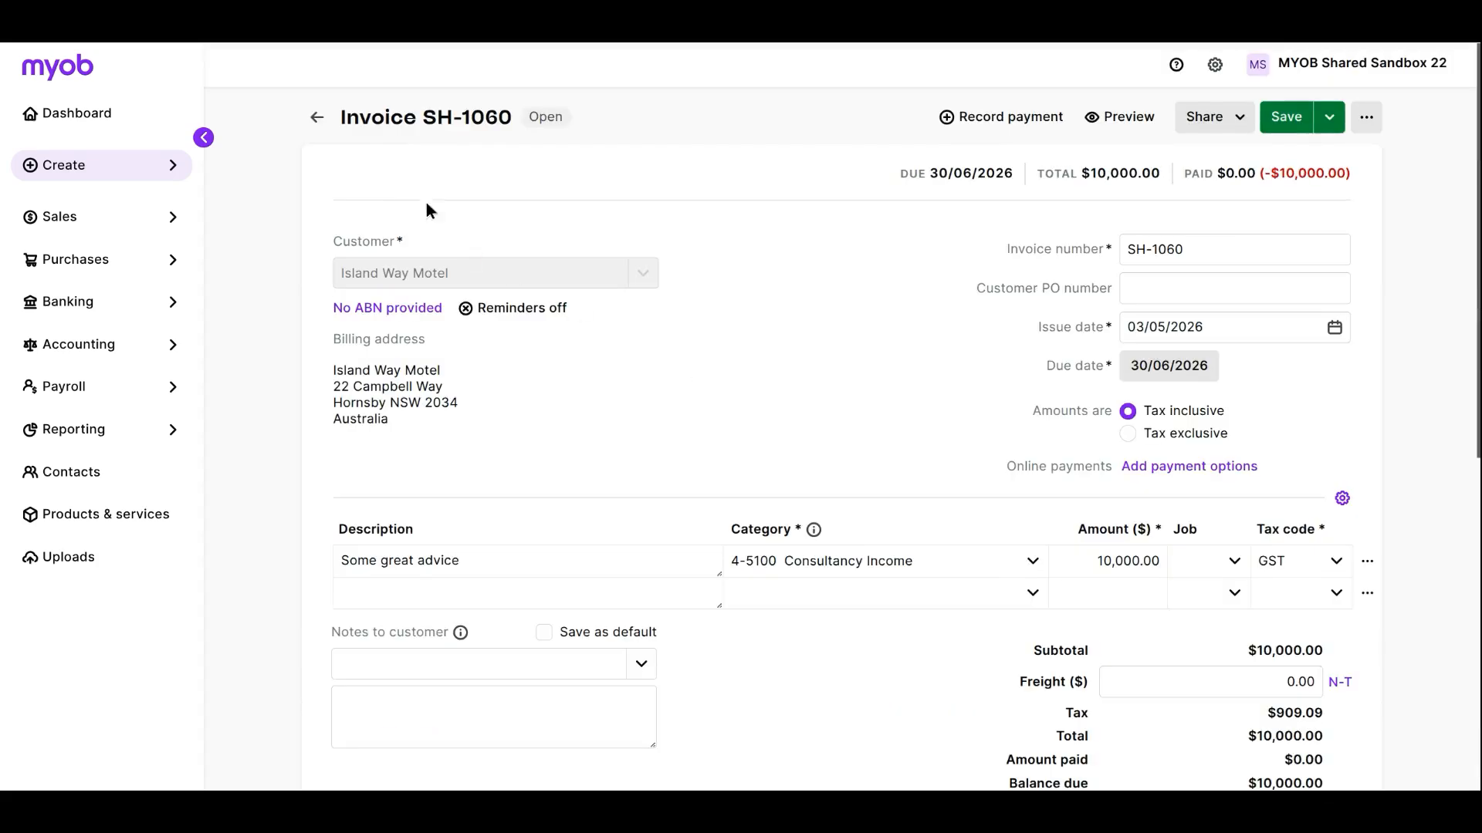
{"action": "left_click", "coordinate": [317, 120]}
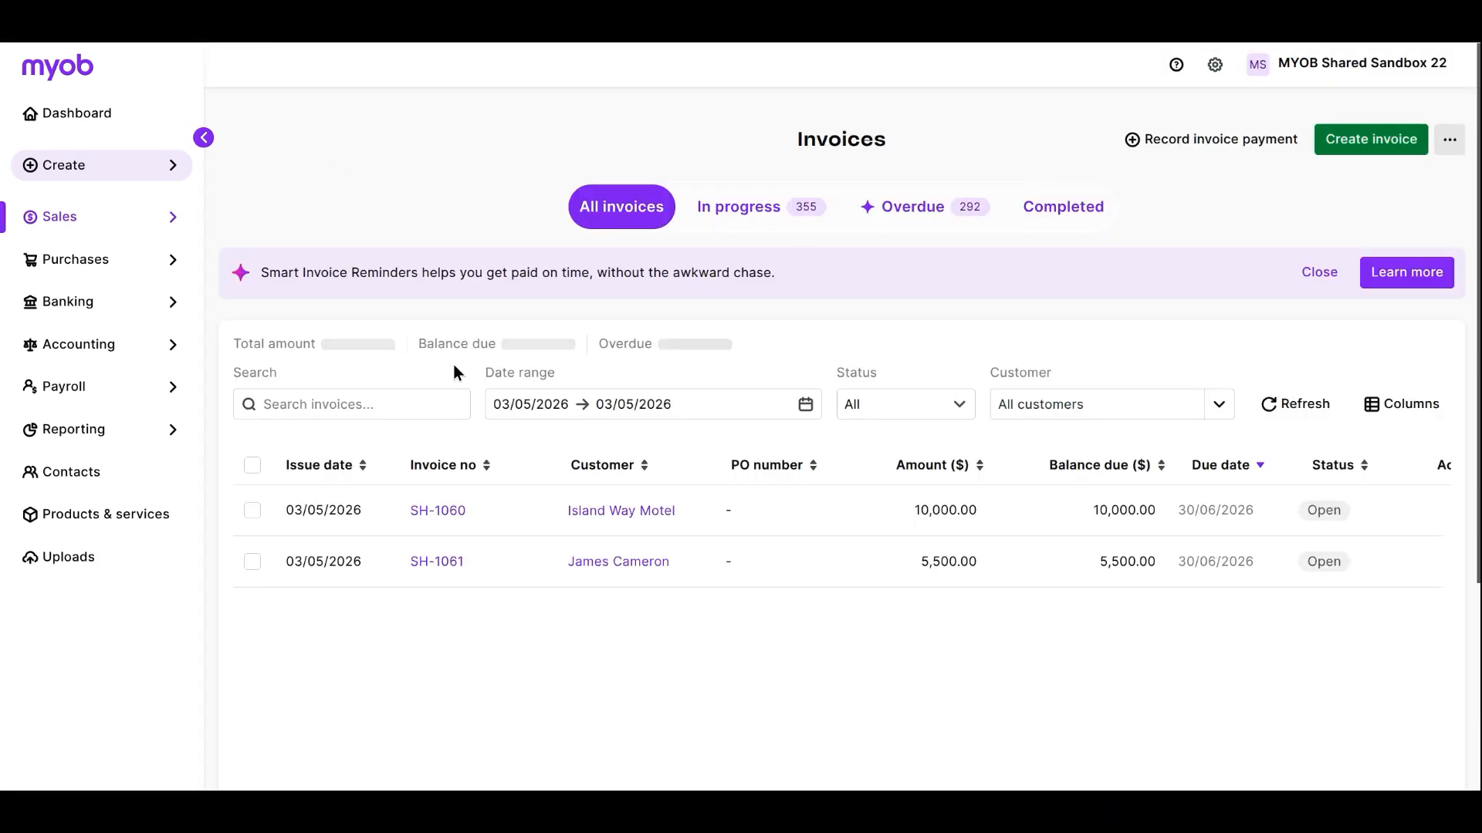
Open the 5,500.00 invoice in MYOB and check its two lines, tax codes and totals.
{"action": "left_click", "coordinate": [423, 563]}
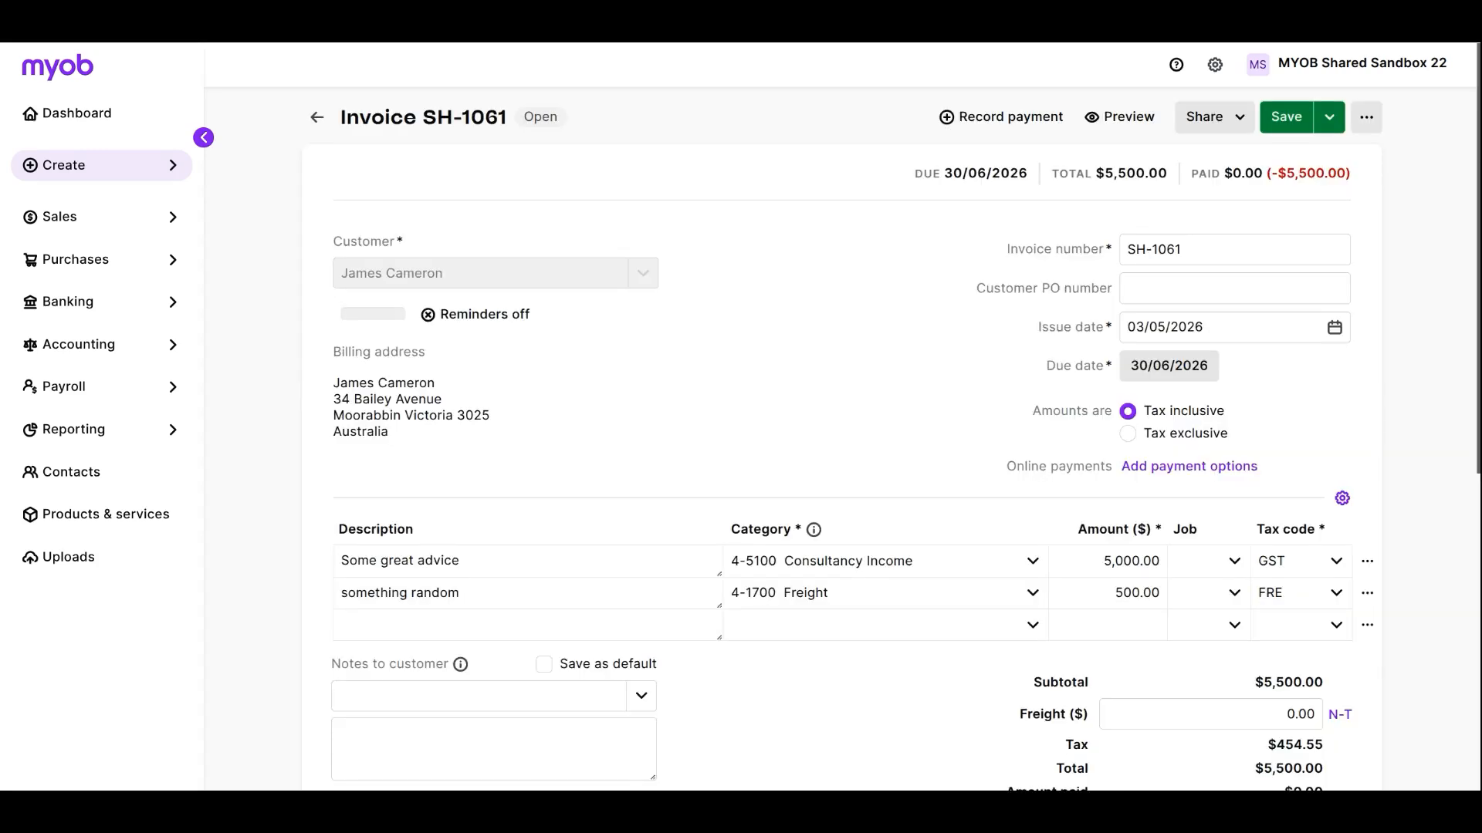
{"action": "scroll", "coordinate": [513, 434], "scroll_direction": "down", "scroll_amount": 2}
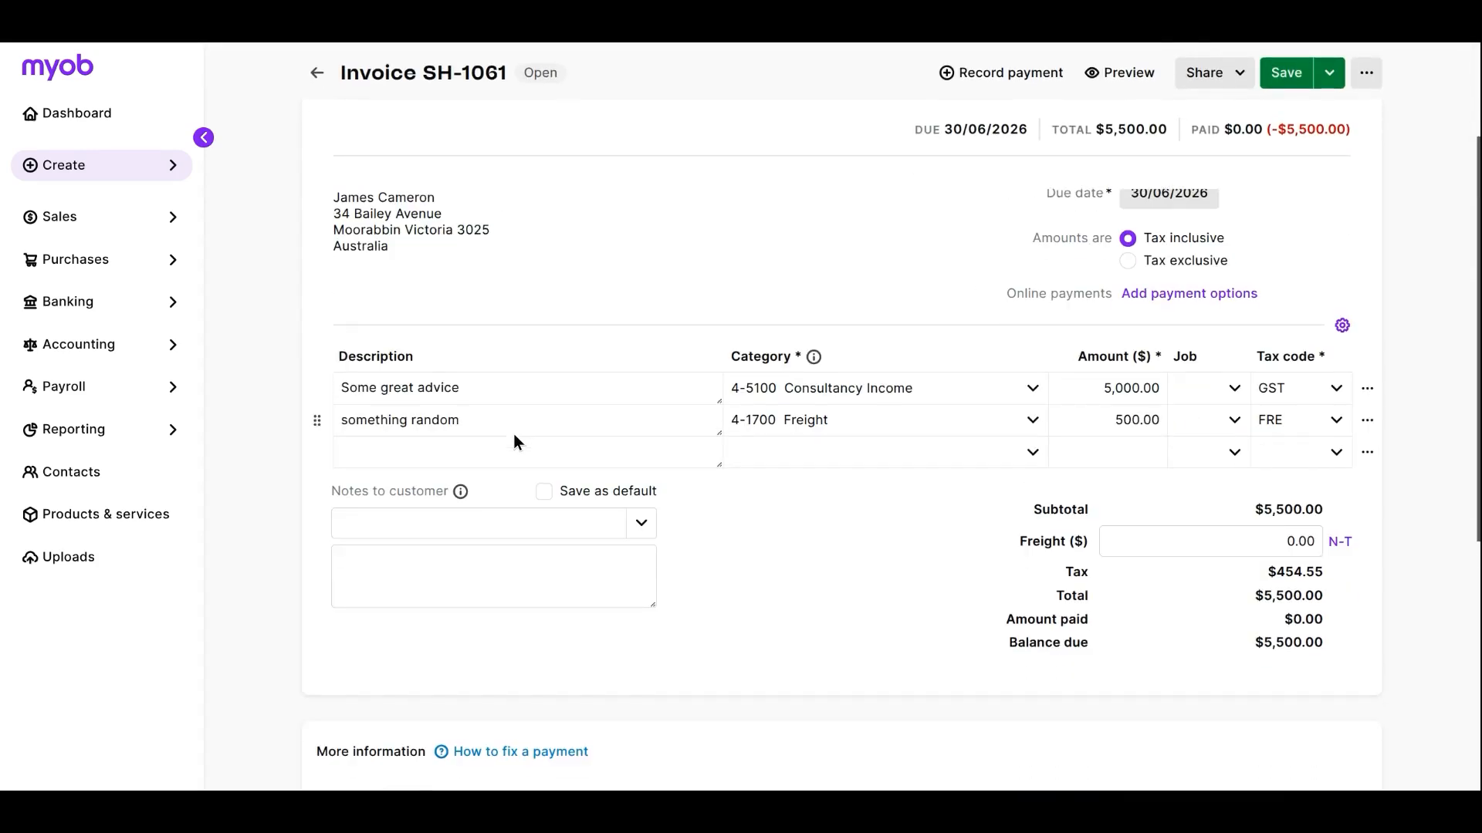
{"action": "scroll", "coordinate": [514, 436], "scroll_direction": "up", "scroll_amount": 2}
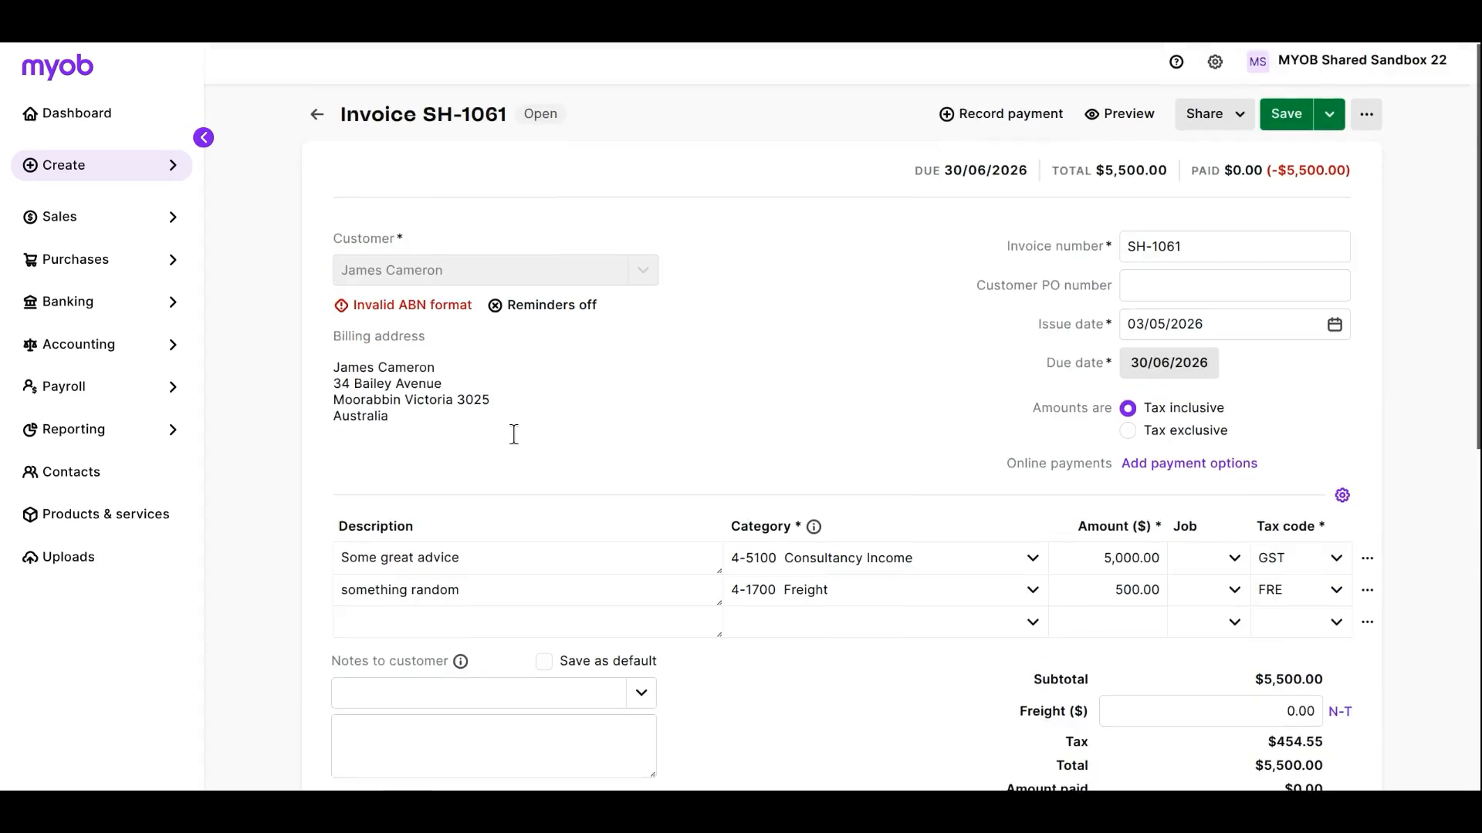
{"action": "scroll", "coordinate": [513, 430], "scroll_direction": "down", "scroll_amount": 1}
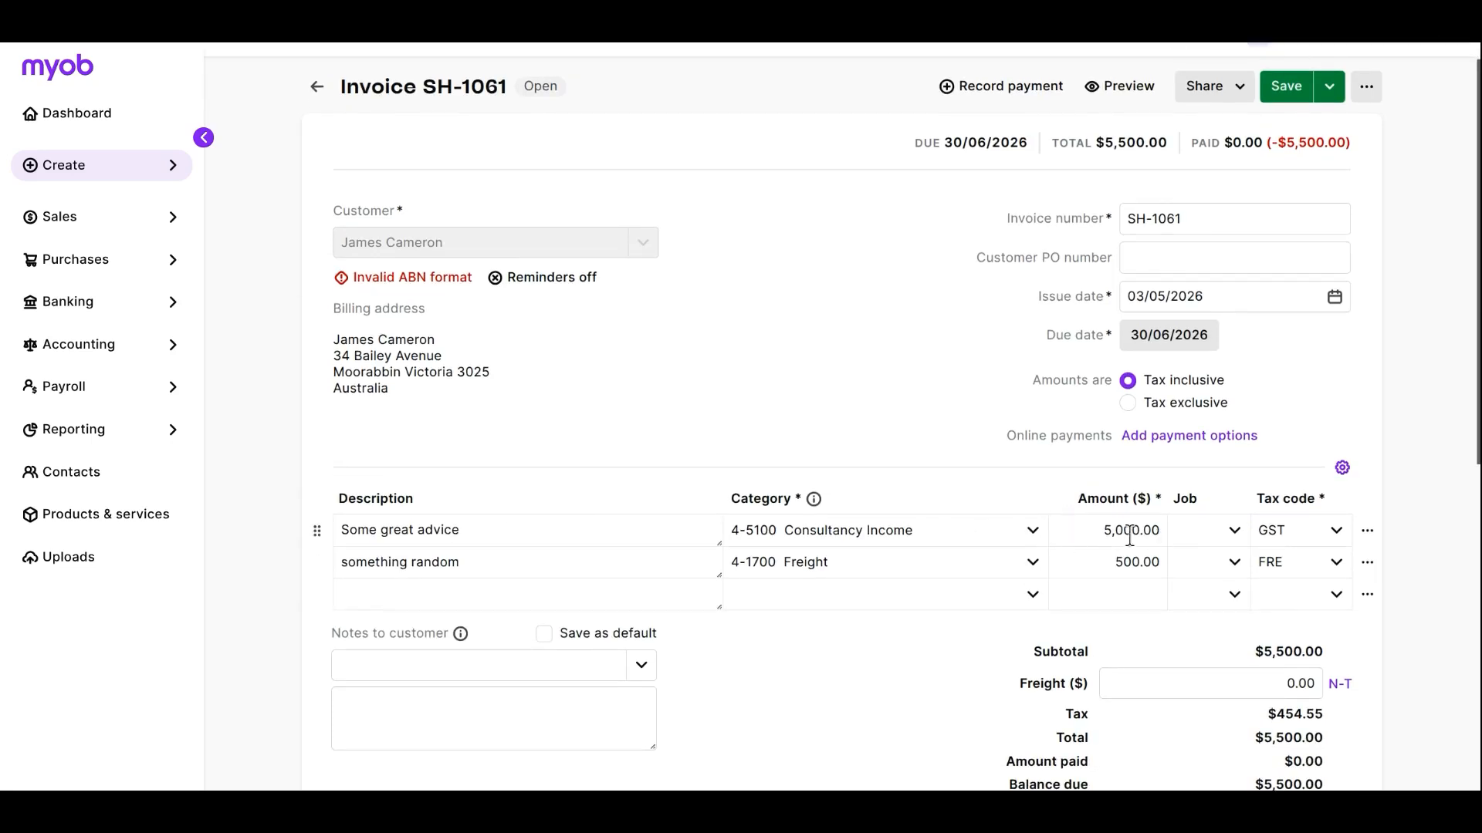
{"action": "scroll", "coordinate": [1126, 571], "scroll_direction": "down", "scroll_amount": 2}
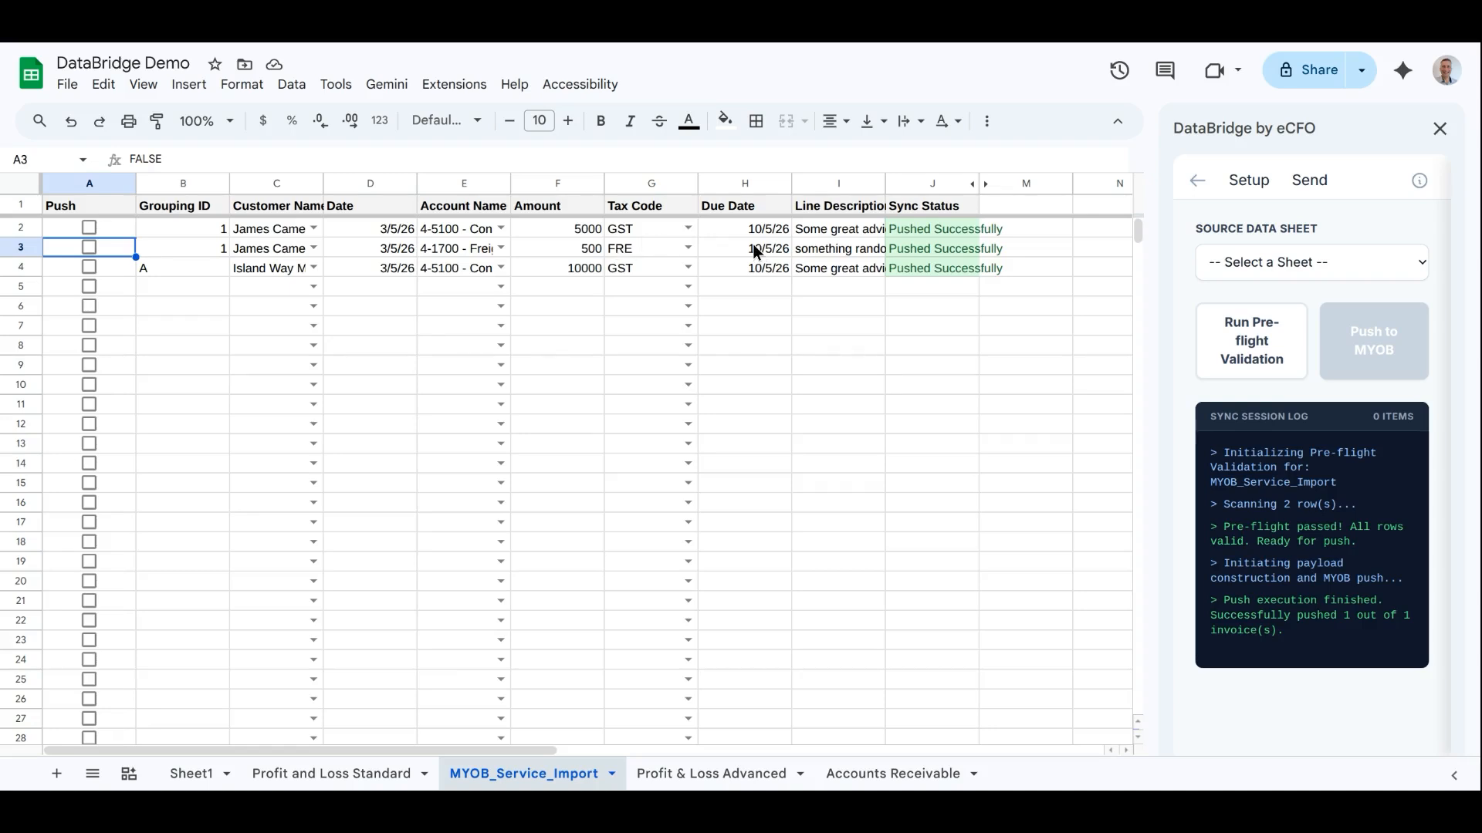
Back in Google Sheets, examine DataBridge's optional template fields in Setup, switching Tax Inclusive on and off again.
{"action": "left_click", "coordinate": [1247, 182]}
{"action": "scroll", "coordinate": [1272, 494], "scroll_direction": "down", "scroll_amount": 10}
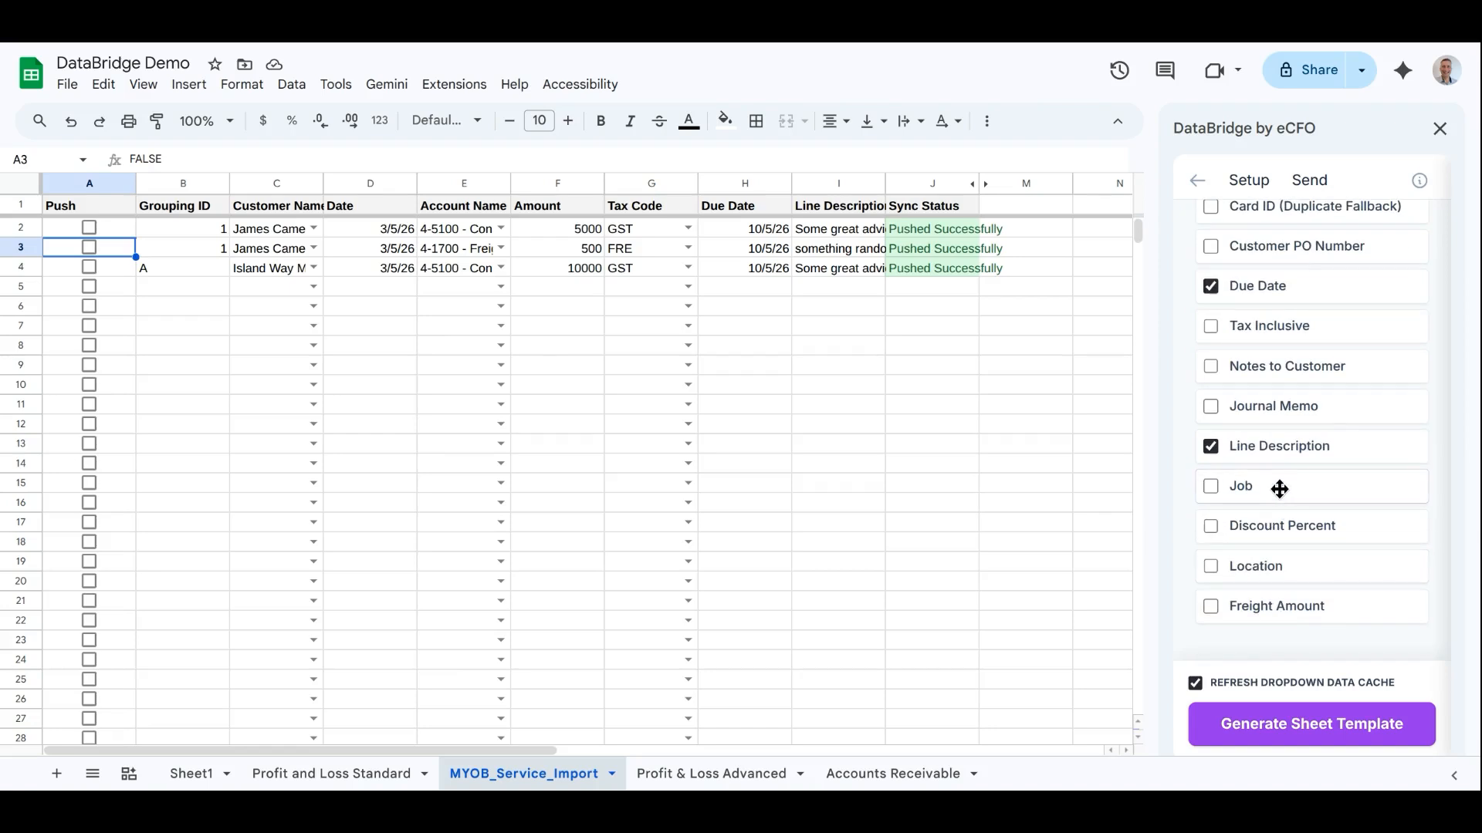
{"action": "left_click", "coordinate": [1215, 333]}
{"action": "left_click", "coordinate": [1212, 336]}
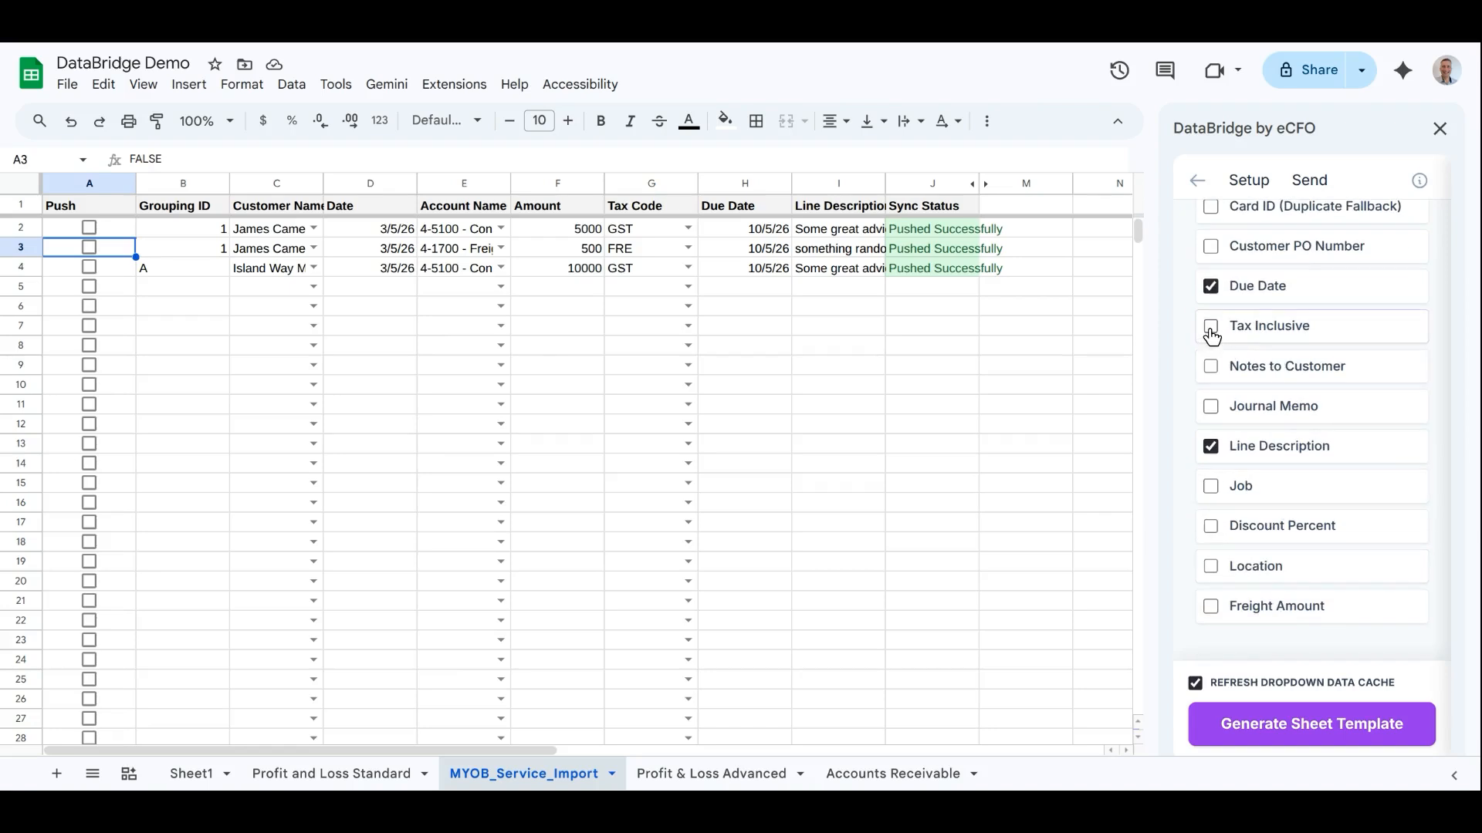